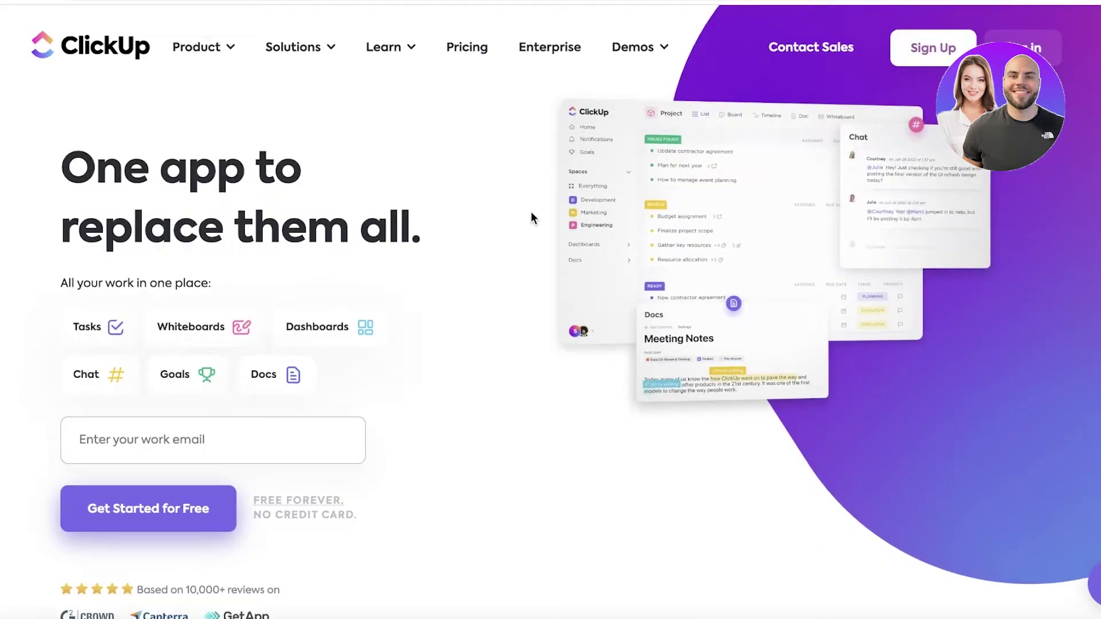
- Browse the ClickUp product features overview and the Pricing page
{"action": "left_click", "coordinate": [204, 60]}
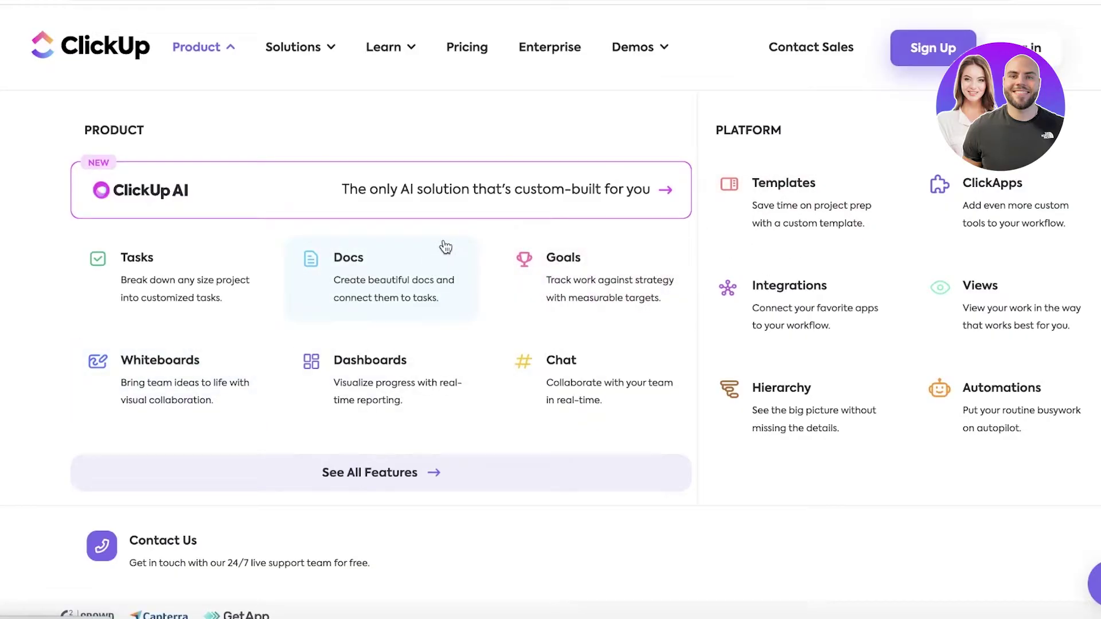
{"action": "scroll", "coordinate": [484, 439], "scroll_direction": "down", "scroll_amount": 5}
{"action": "scroll", "coordinate": [484, 438], "scroll_direction": "up", "scroll_amount": 5}
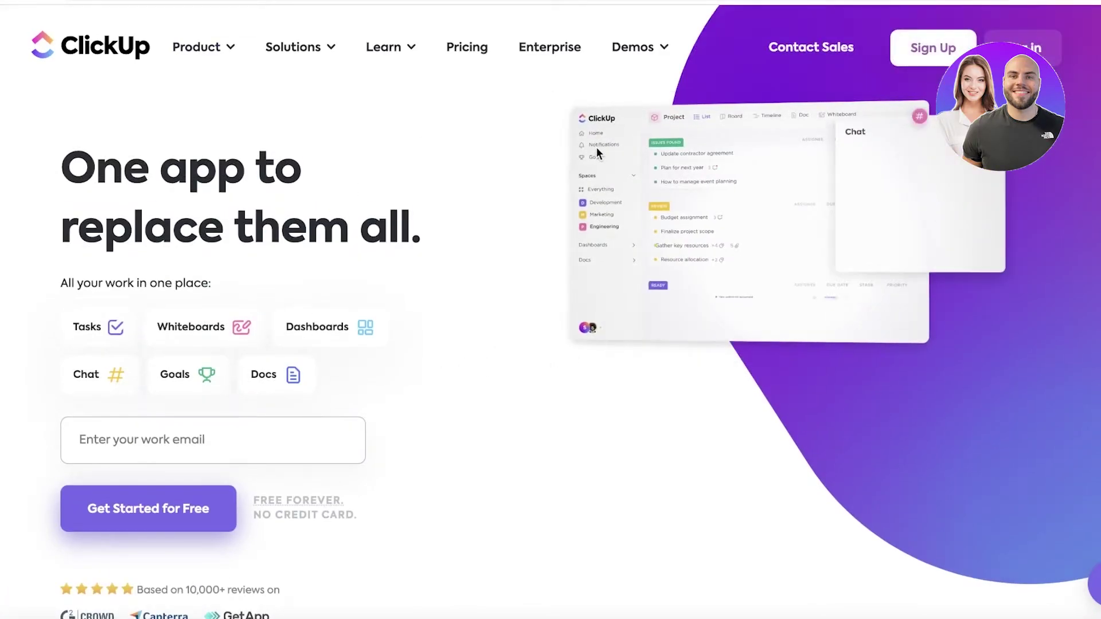
{"action": "scroll", "coordinate": [569, 180], "scroll_direction": "down", "scroll_amount": 2}
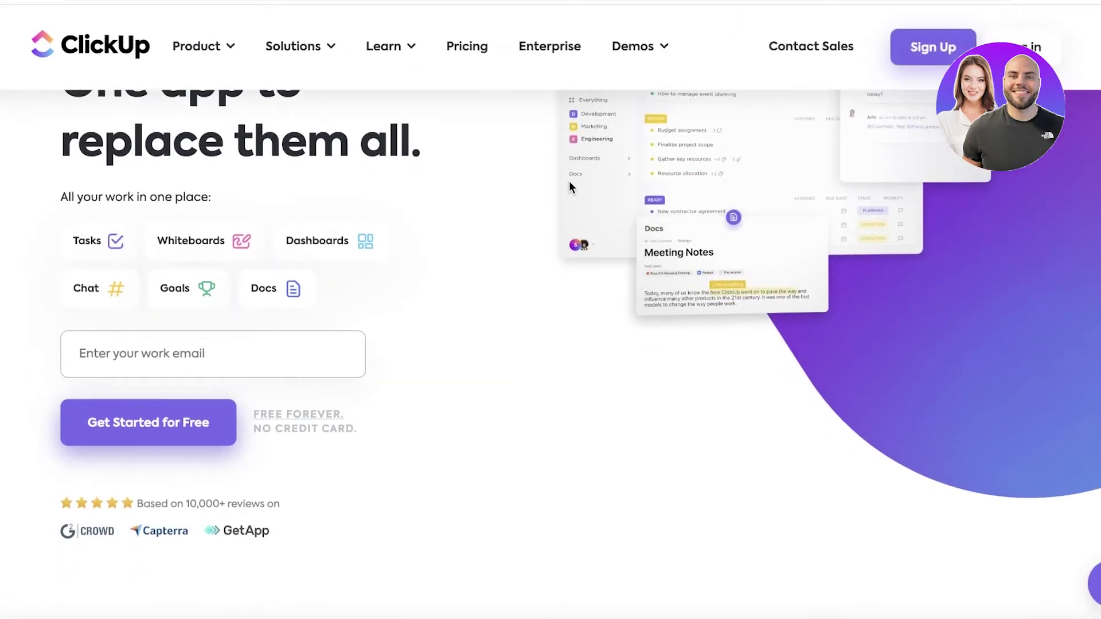
{"action": "scroll", "coordinate": [572, 185], "scroll_direction": "down", "scroll_amount": 5}
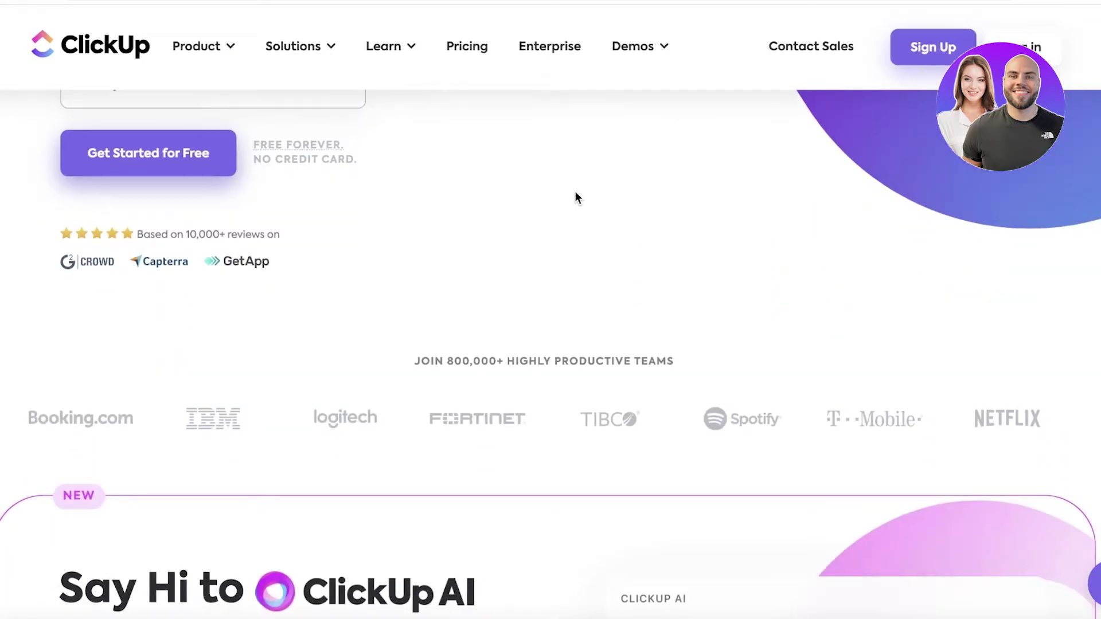
{"action": "scroll", "coordinate": [575, 192], "scroll_direction": "down", "scroll_amount": 4}
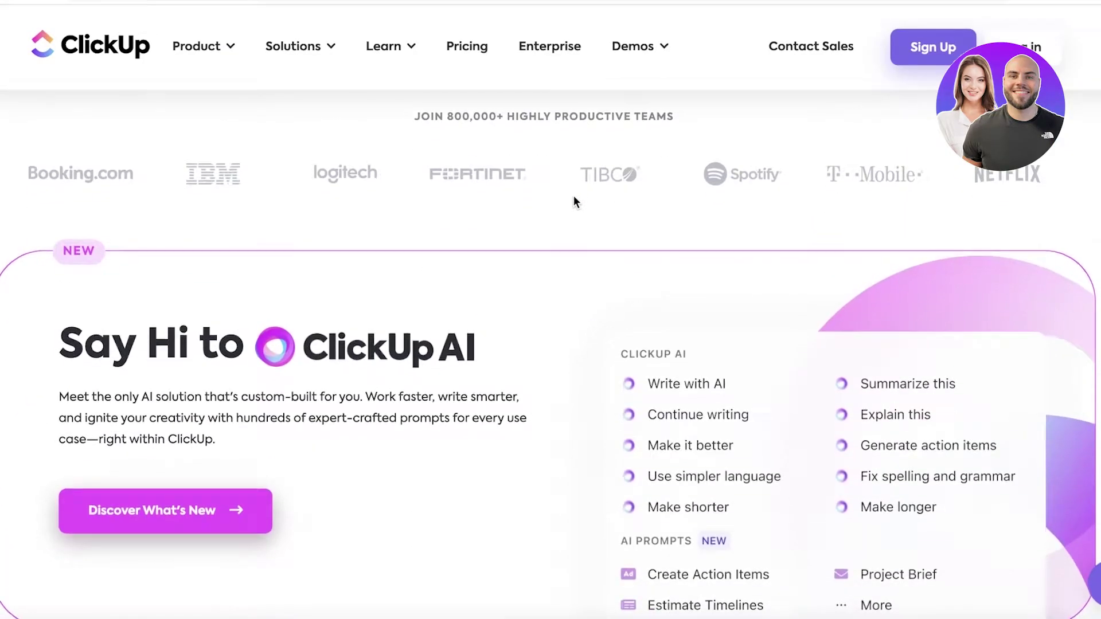
{"action": "scroll", "coordinate": [573, 198], "scroll_direction": "down", "scroll_amount": 3}
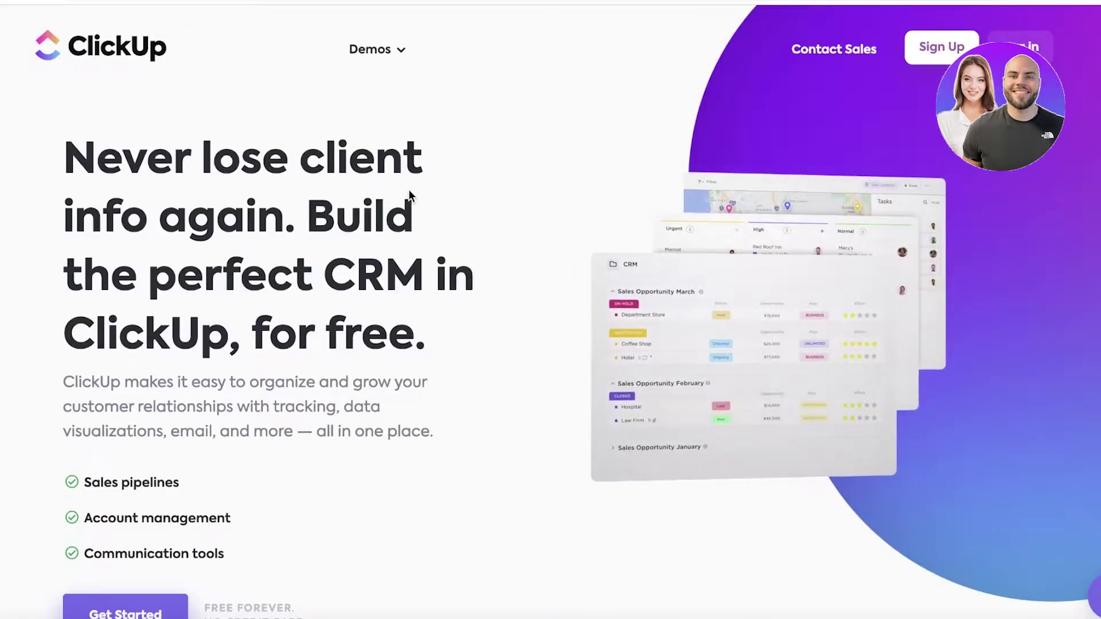
{"action": "scroll", "coordinate": [378, 183], "scroll_direction": "down", "scroll_amount": 4}
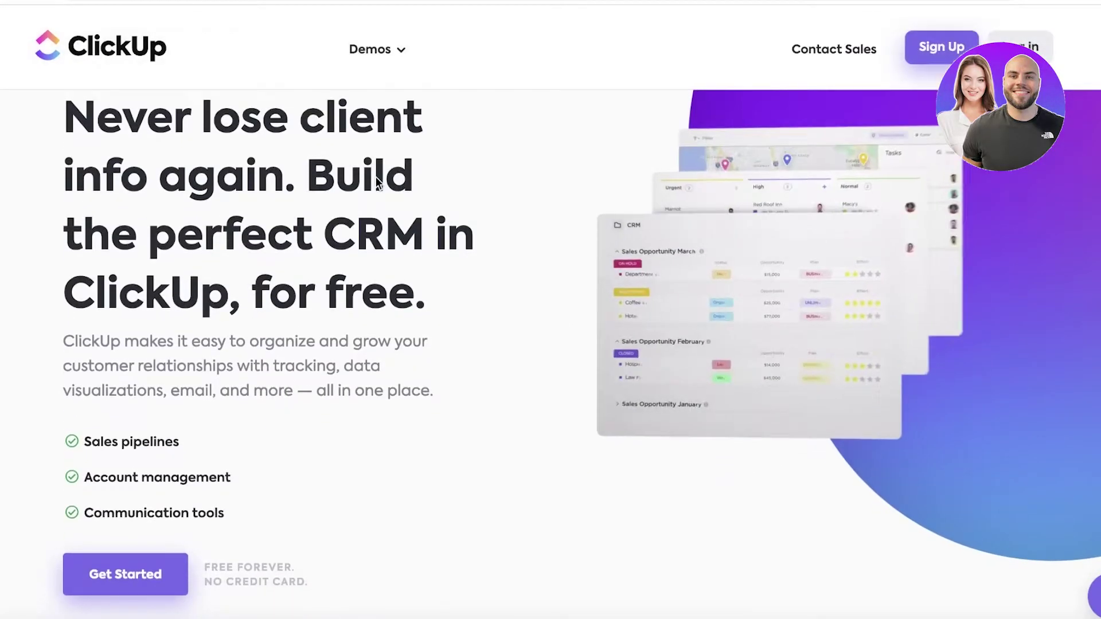
{"action": "scroll", "coordinate": [379, 183], "scroll_direction": "down", "scroll_amount": 3}
{"action": "scroll", "coordinate": [379, 182], "scroll_direction": "up", "scroll_amount": 8}
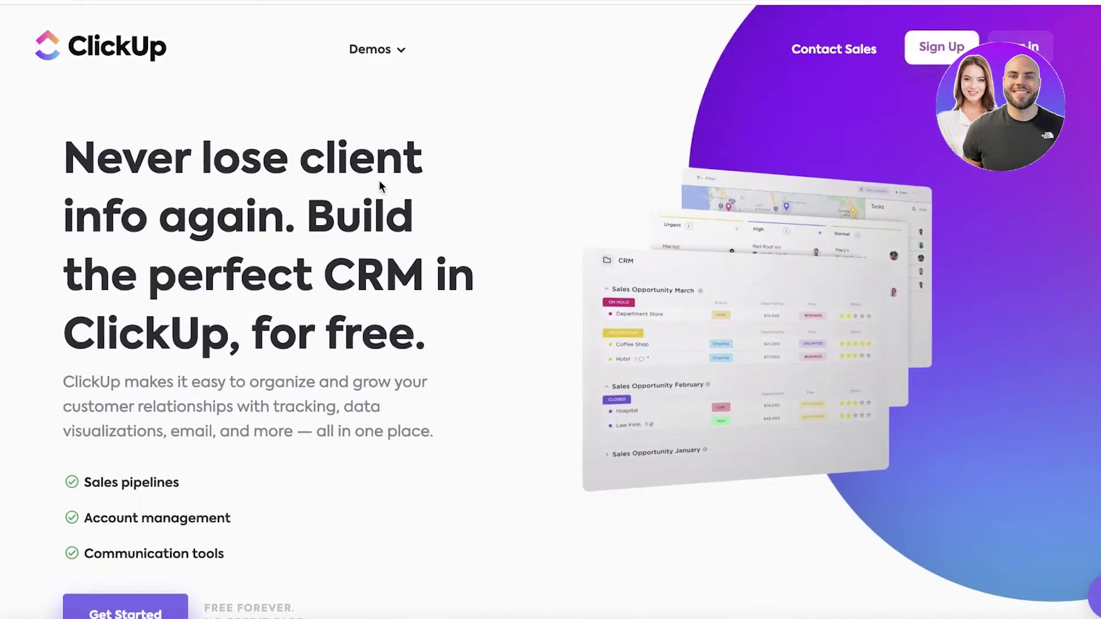
{"action": "scroll", "coordinate": [379, 185], "scroll_direction": "down", "scroll_amount": 2}
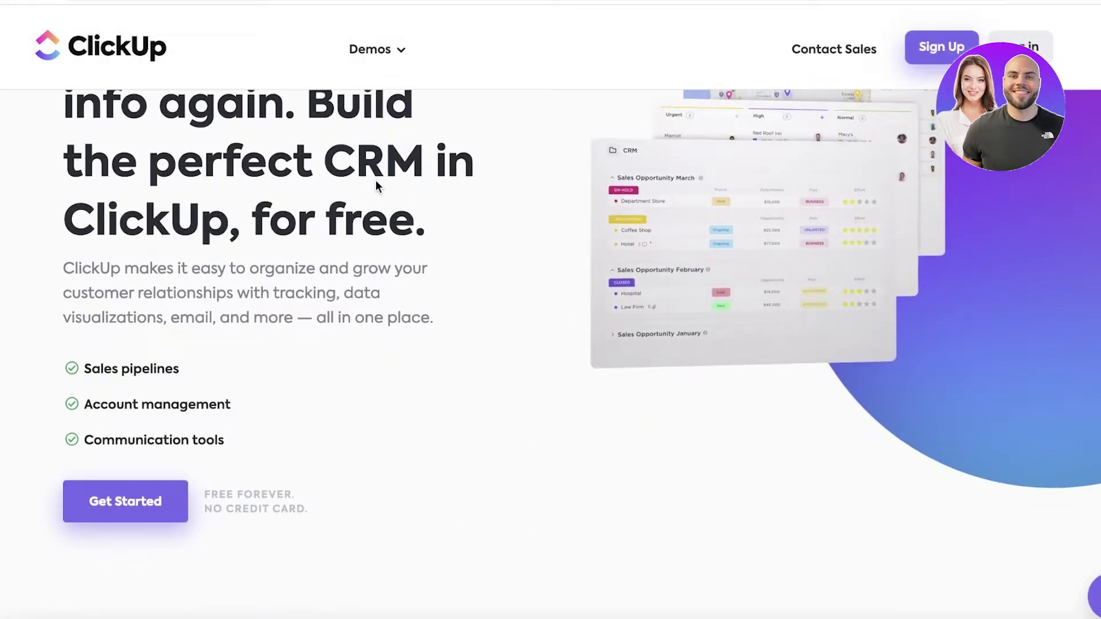
{"action": "scroll", "coordinate": [376, 183], "scroll_direction": "down", "scroll_amount": 7}
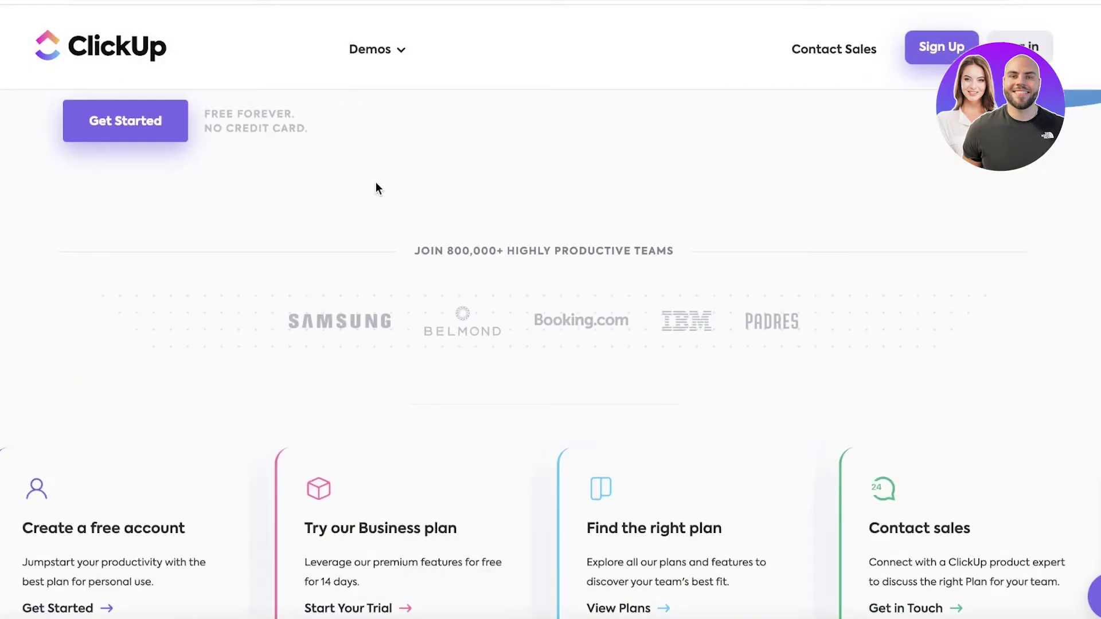
{"action": "scroll", "coordinate": [376, 188], "scroll_direction": "down", "scroll_amount": 9}
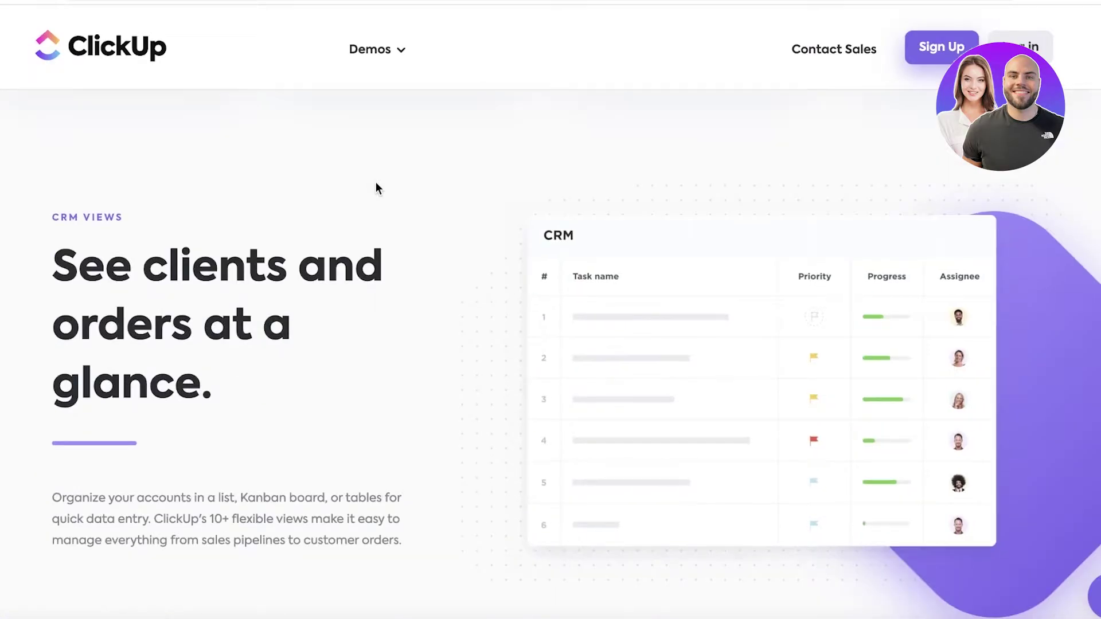
{"action": "scroll", "coordinate": [376, 188], "scroll_direction": "down", "scroll_amount": 3}
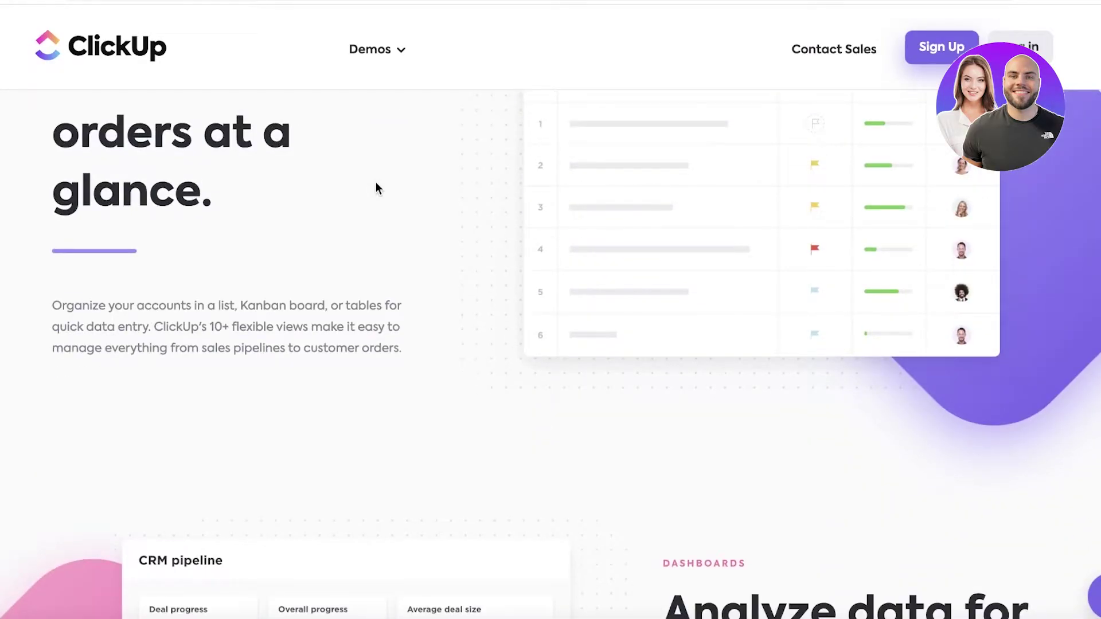
{"action": "scroll", "coordinate": [376, 191], "scroll_direction": "down", "scroll_amount": 5}
{"action": "scroll", "coordinate": [820, 202], "scroll_direction": "down", "scroll_amount": 8}
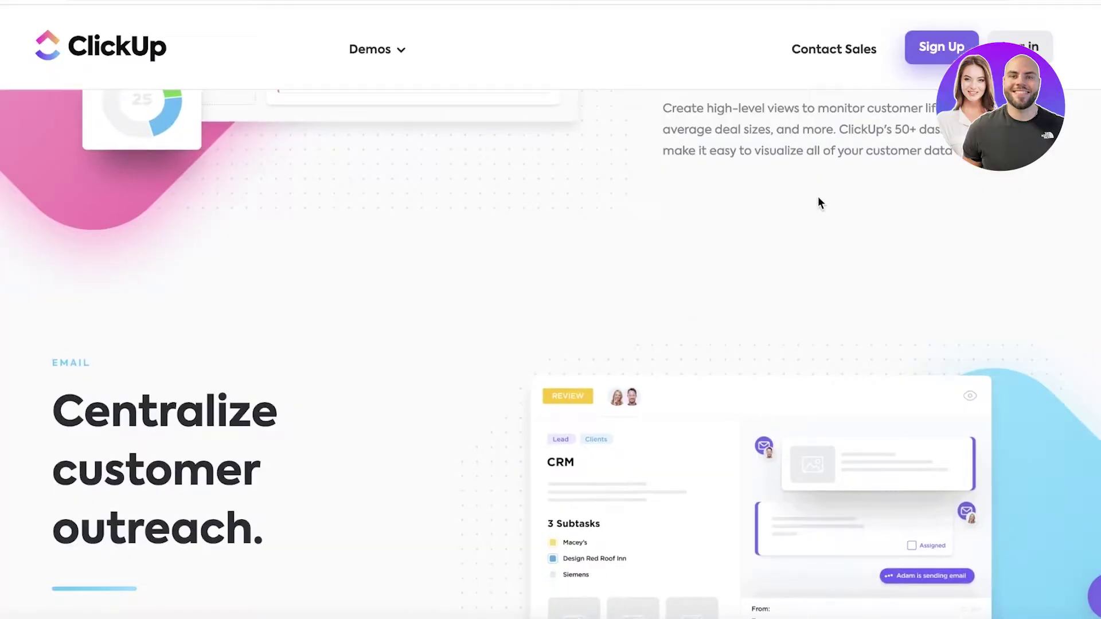
{"action": "scroll", "coordinate": [820, 202], "scroll_direction": "up", "scroll_amount": 9}
{"action": "scroll", "coordinate": [827, 197], "scroll_direction": "down", "scroll_amount": 6}
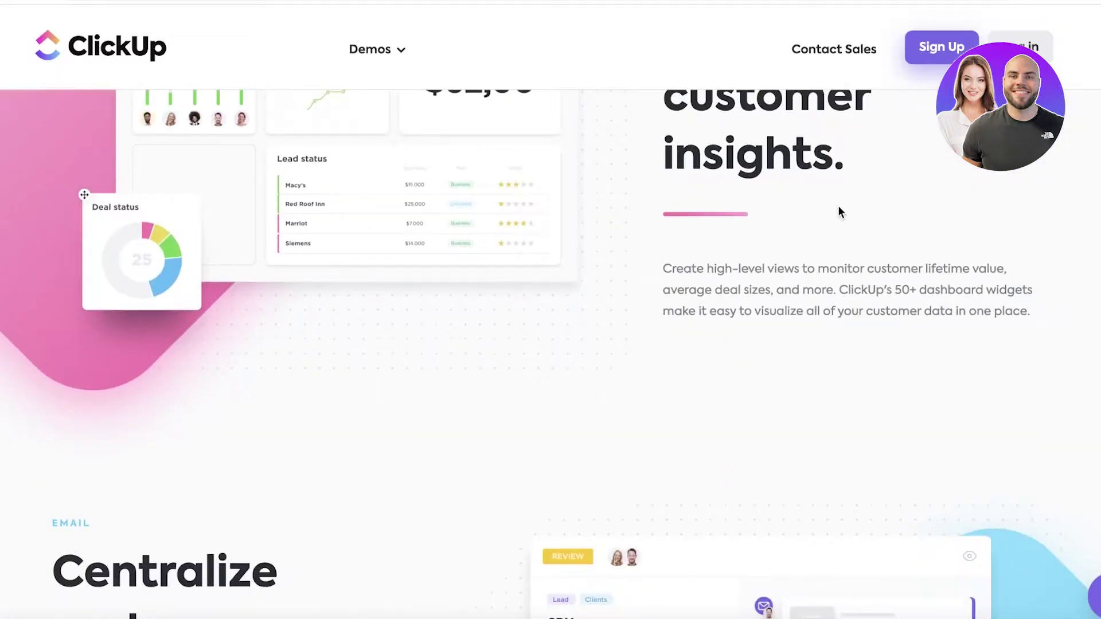
{"action": "scroll", "coordinate": [839, 211], "scroll_direction": "down", "scroll_amount": 8}
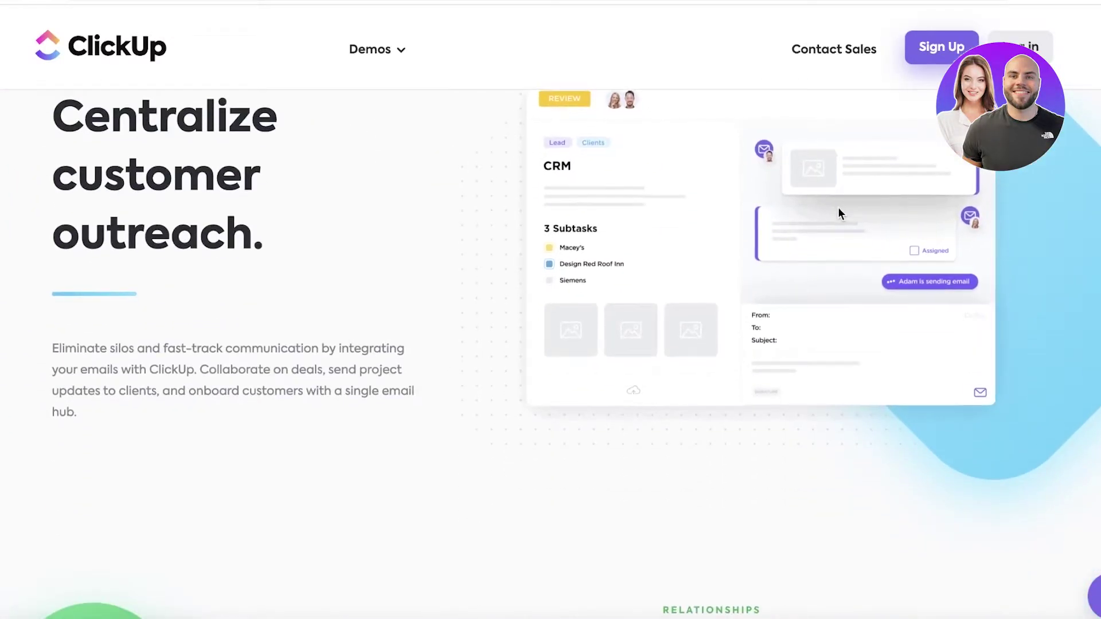
{"action": "scroll", "coordinate": [840, 215], "scroll_direction": "down", "scroll_amount": 7}
{"action": "scroll", "coordinate": [930, 212], "scroll_direction": "down", "scroll_amount": 2}
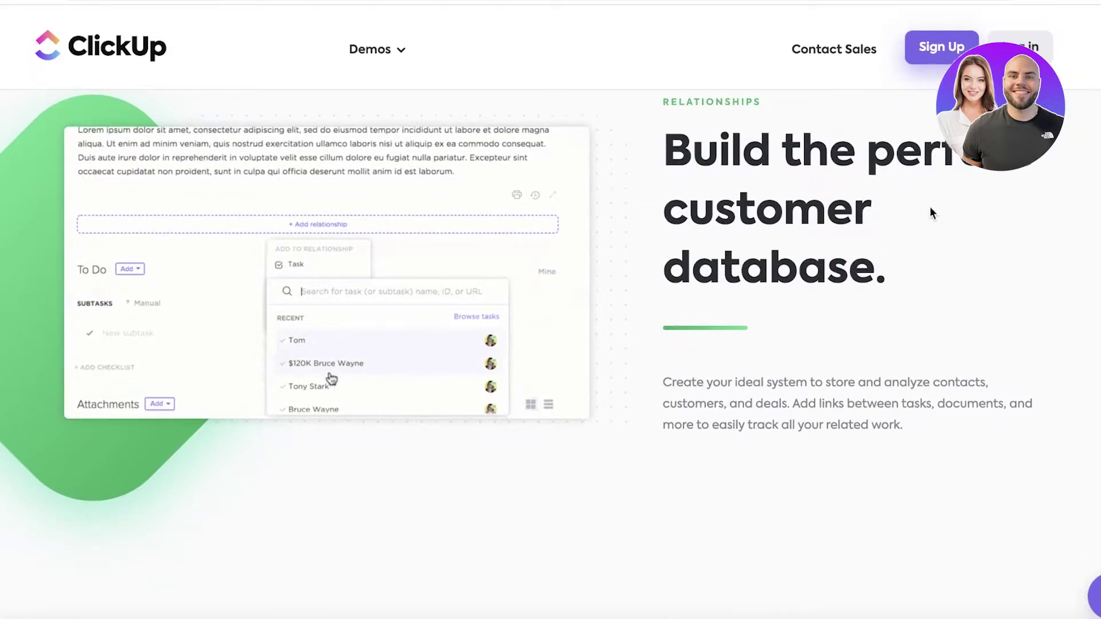
{"action": "scroll", "coordinate": [930, 212], "scroll_direction": "down", "scroll_amount": 3}
{"action": "scroll", "coordinate": [934, 223], "scroll_direction": "up", "scroll_amount": 1}
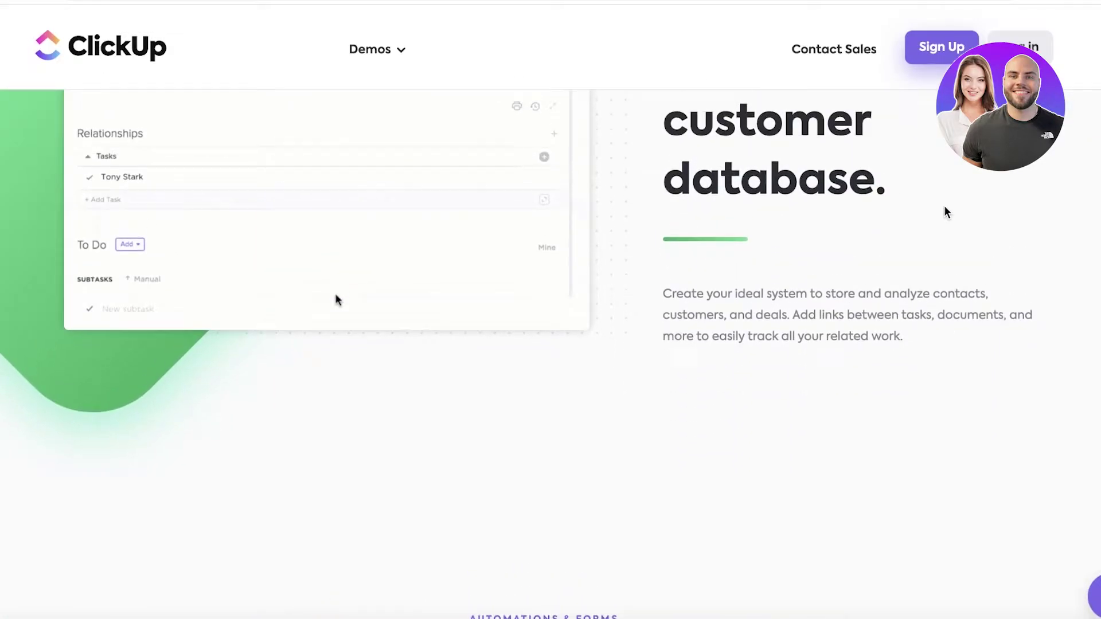
{"action": "scroll", "coordinate": [946, 213], "scroll_direction": "up", "scroll_amount": 1}
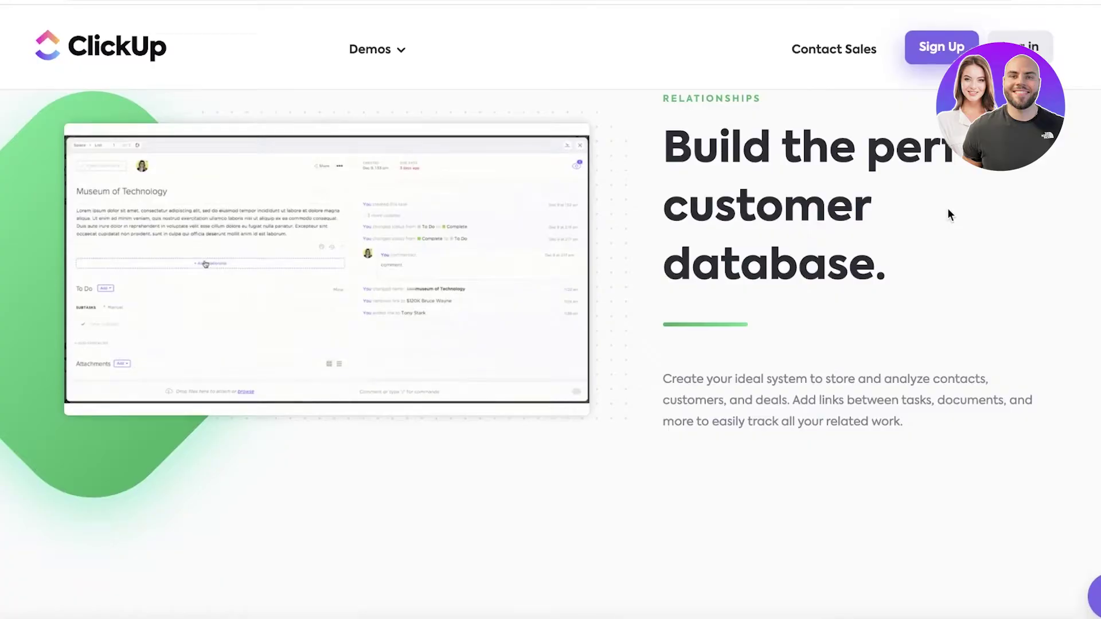
{"action": "scroll", "coordinate": [826, 225], "scroll_direction": "down", "scroll_amount": 1}
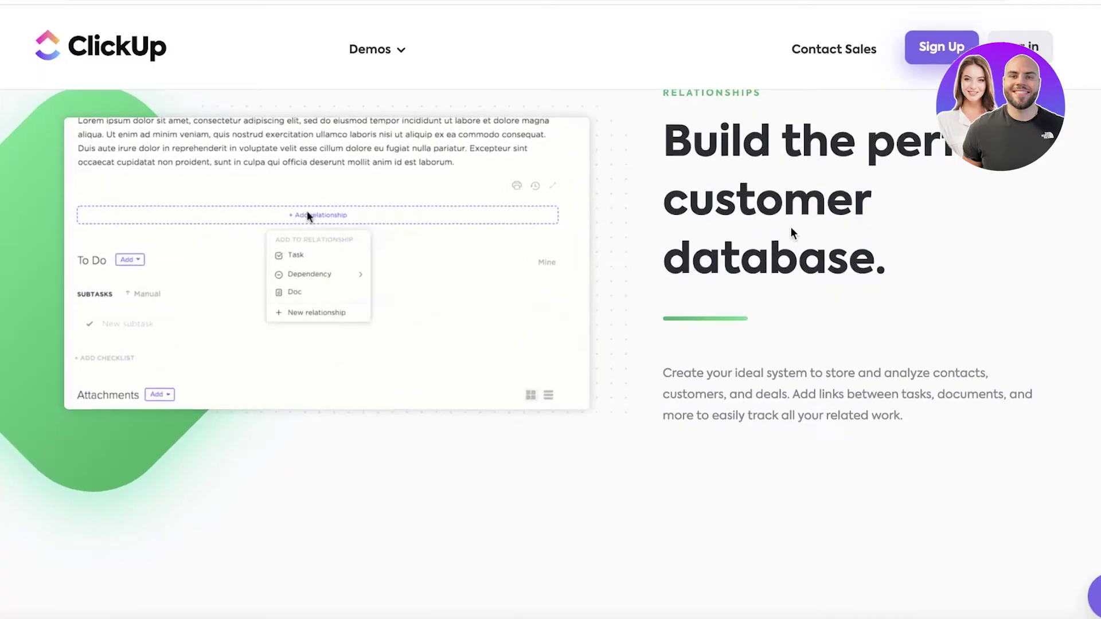
{"action": "scroll", "coordinate": [792, 233], "scroll_direction": "down", "scroll_amount": 1}
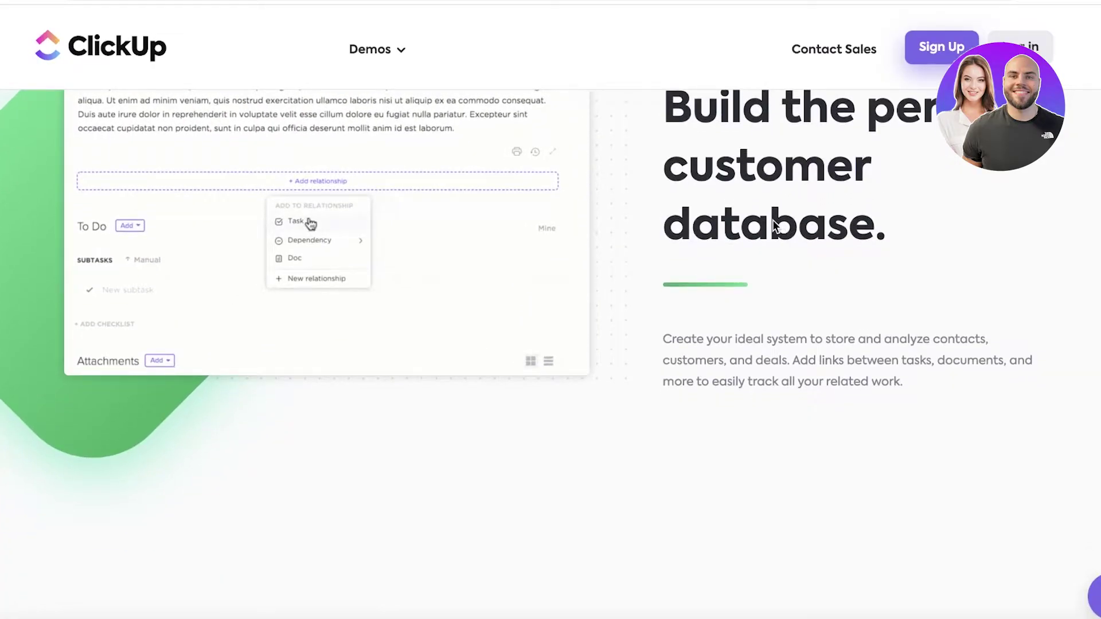
{"action": "scroll", "coordinate": [774, 225], "scroll_direction": "up", "scroll_amount": 1}
{"action": "scroll", "coordinate": [774, 225], "scroll_direction": "down", "scroll_amount": 8}
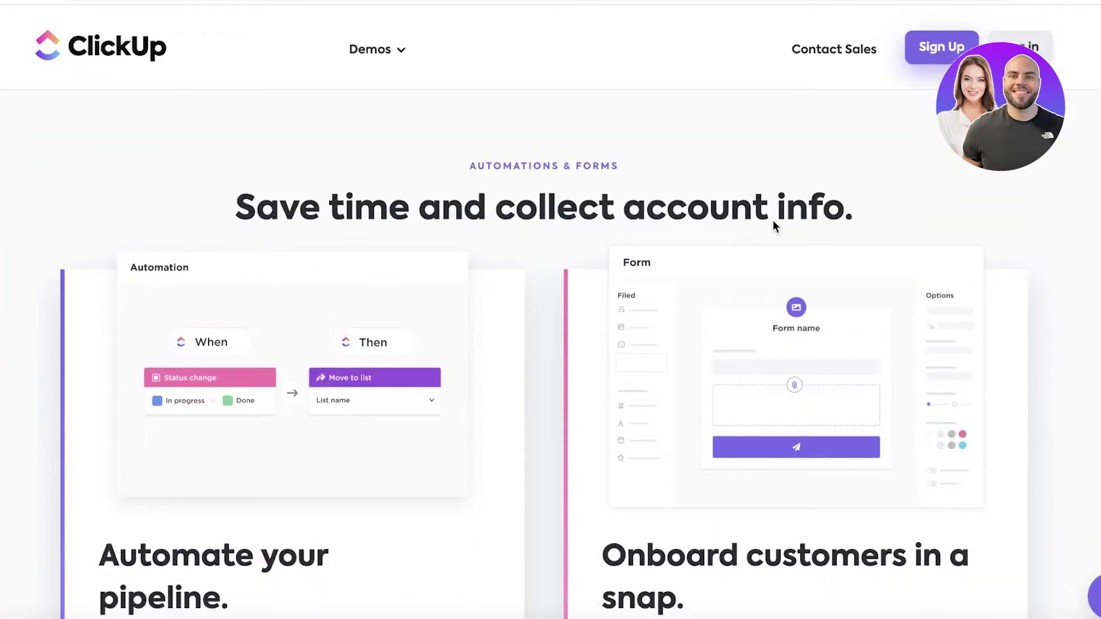
{"action": "scroll", "coordinate": [590, 142], "scroll_direction": "down", "scroll_amount": 2}
{"action": "scroll", "coordinate": [617, 201], "scroll_direction": "up", "scroll_amount": 10}
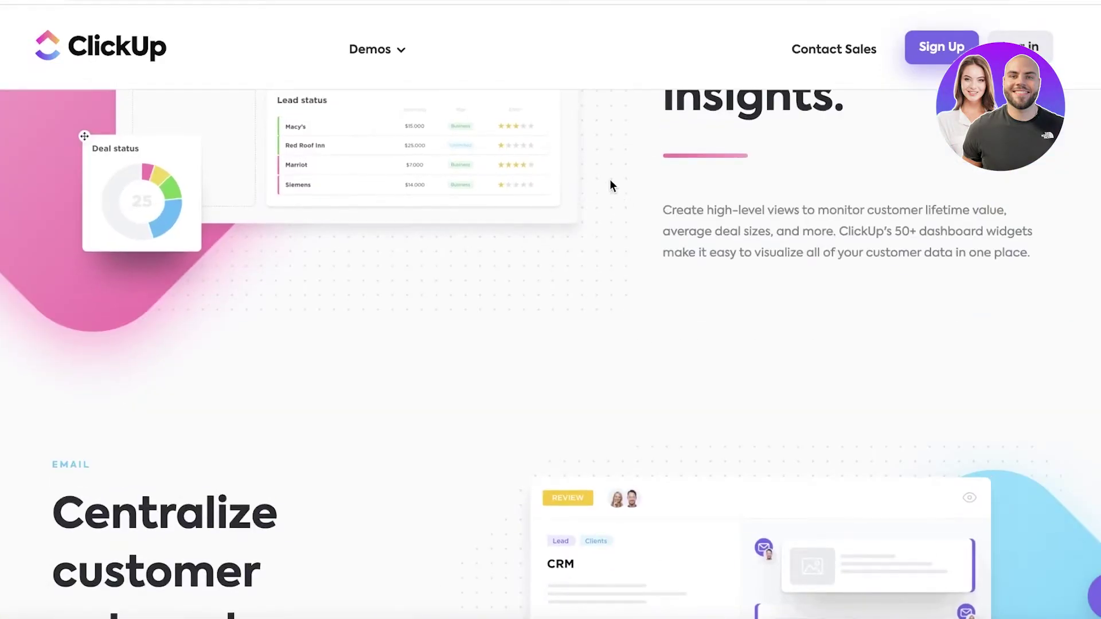
{"action": "scroll", "coordinate": [614, 183], "scroll_direction": "down", "scroll_amount": 10}
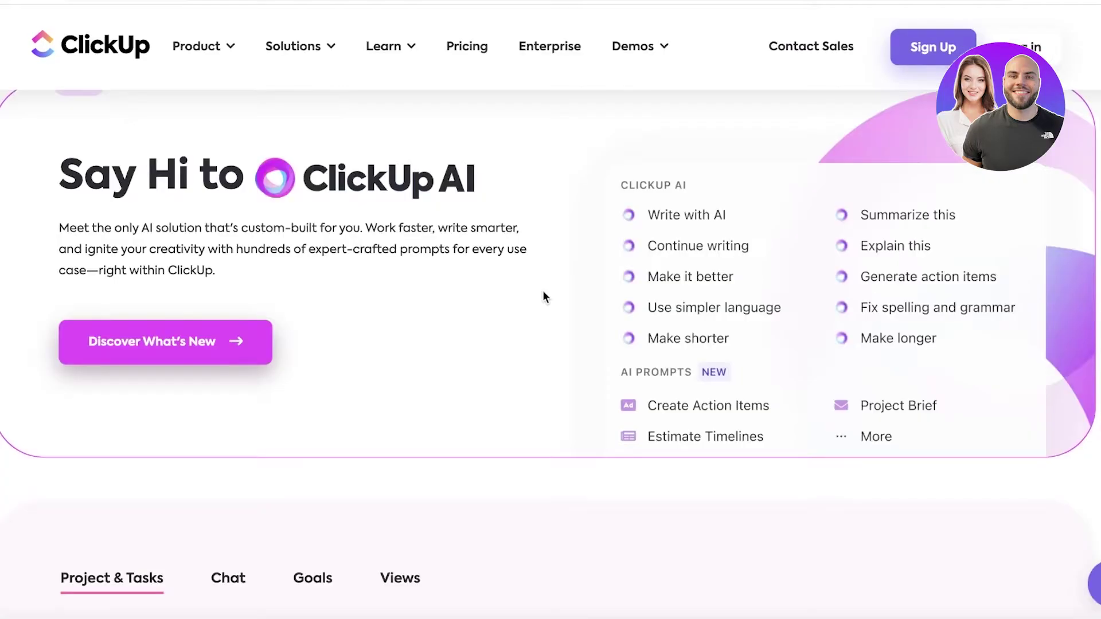
{"action": "scroll", "coordinate": [622, 189], "scroll_direction": "up", "scroll_amount": 5}
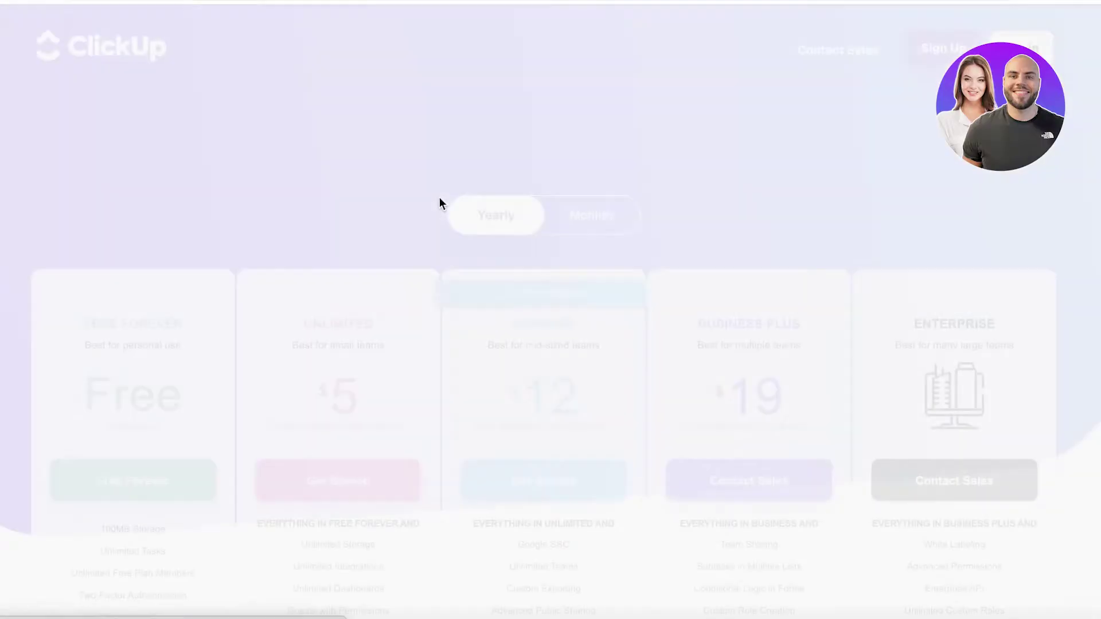
- Sign up for a free ClickUp account and reach the Blogs list board
{"action": "scroll", "coordinate": [284, 252], "scroll_direction": "down", "scroll_amount": 4}
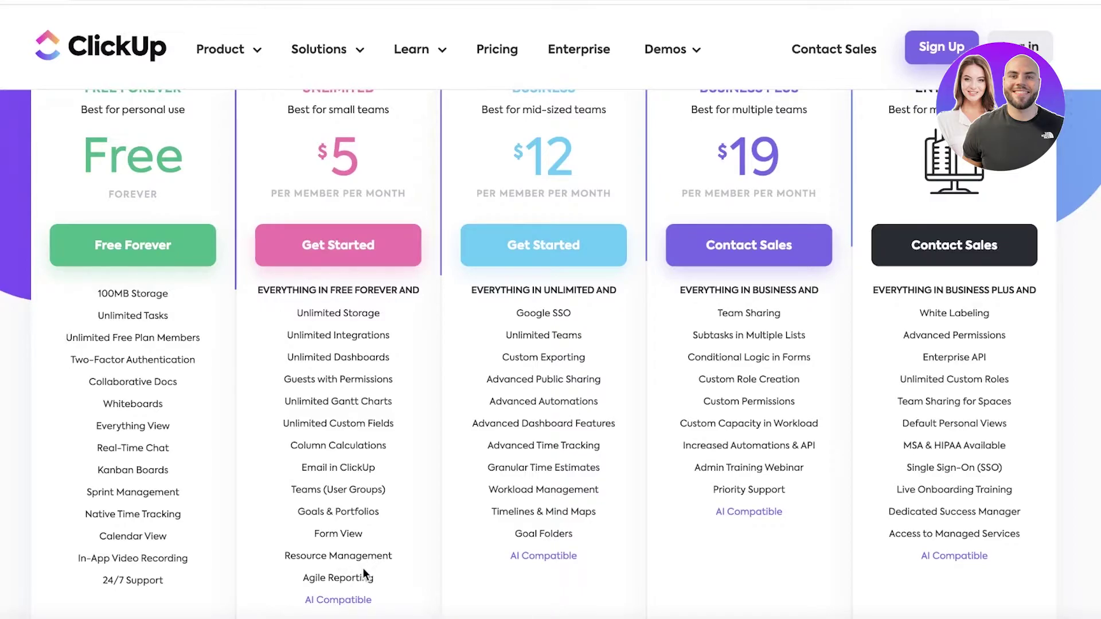
{"action": "scroll", "coordinate": [416, 527], "scroll_direction": "up", "scroll_amount": 4}
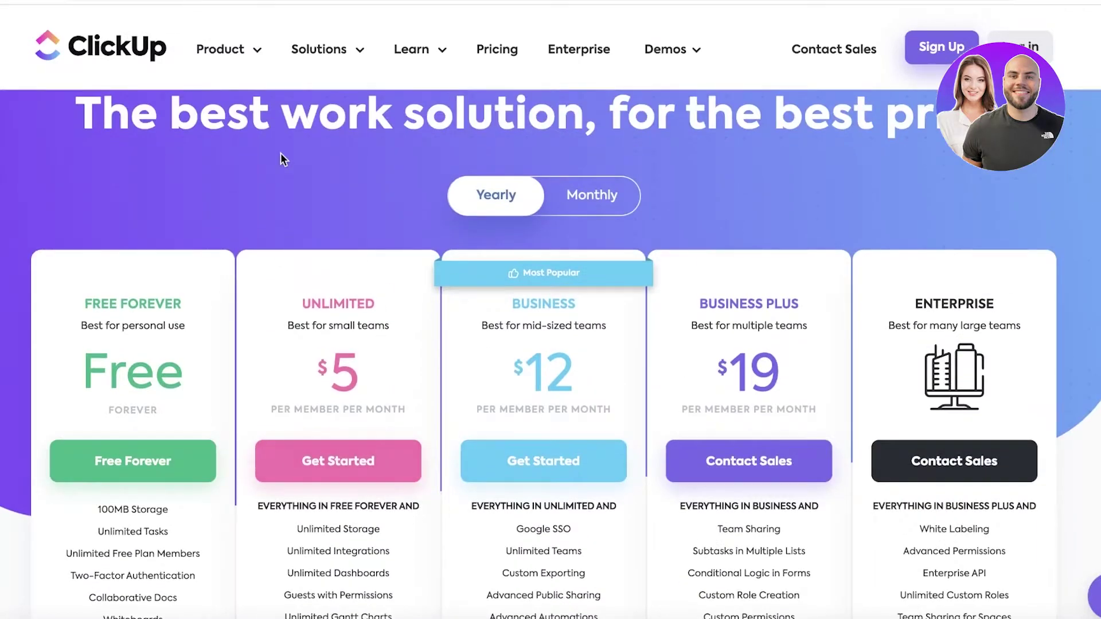
{"action": "mouse_move", "coordinate": [403, 36]}
{"action": "left_click", "coordinate": [947, 46]}
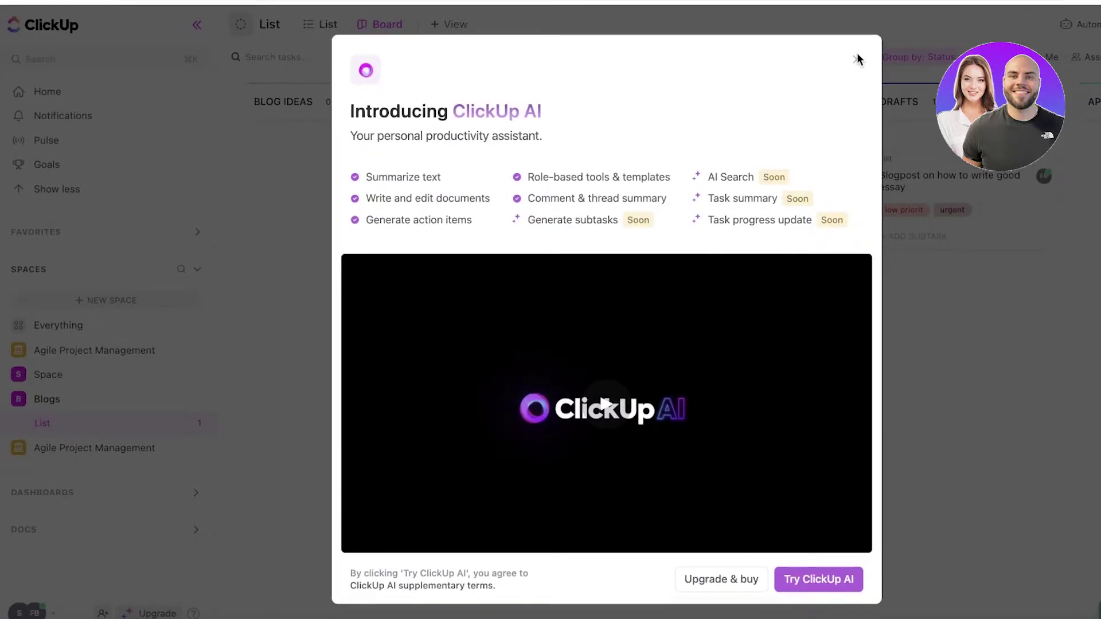
- Dismiss the ClickUp AI announcement and open the workspace menu from the bottom-left avatar
{"action": "left_click", "coordinate": [857, 62]}
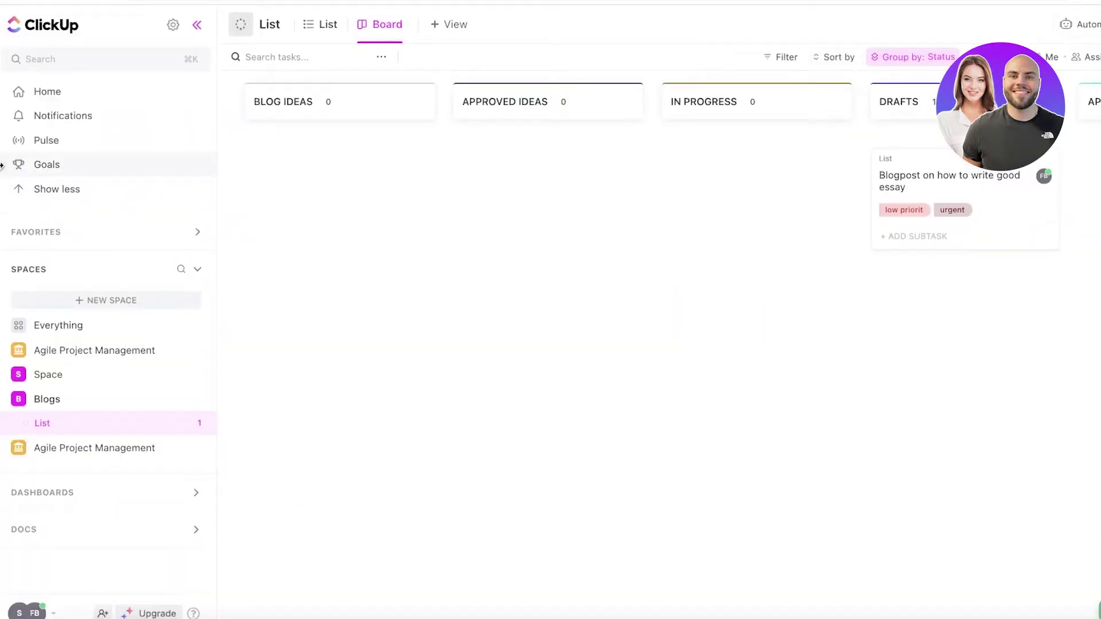
{"action": "left_click", "coordinate": [47, 92]}
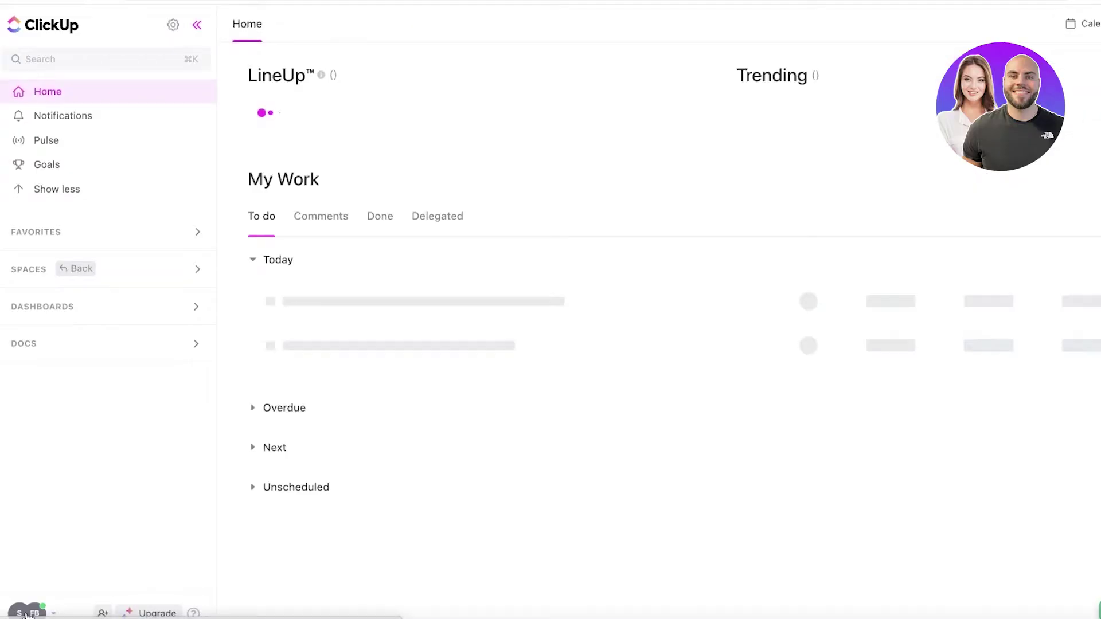
{"action": "left_click", "coordinate": [26, 612]}
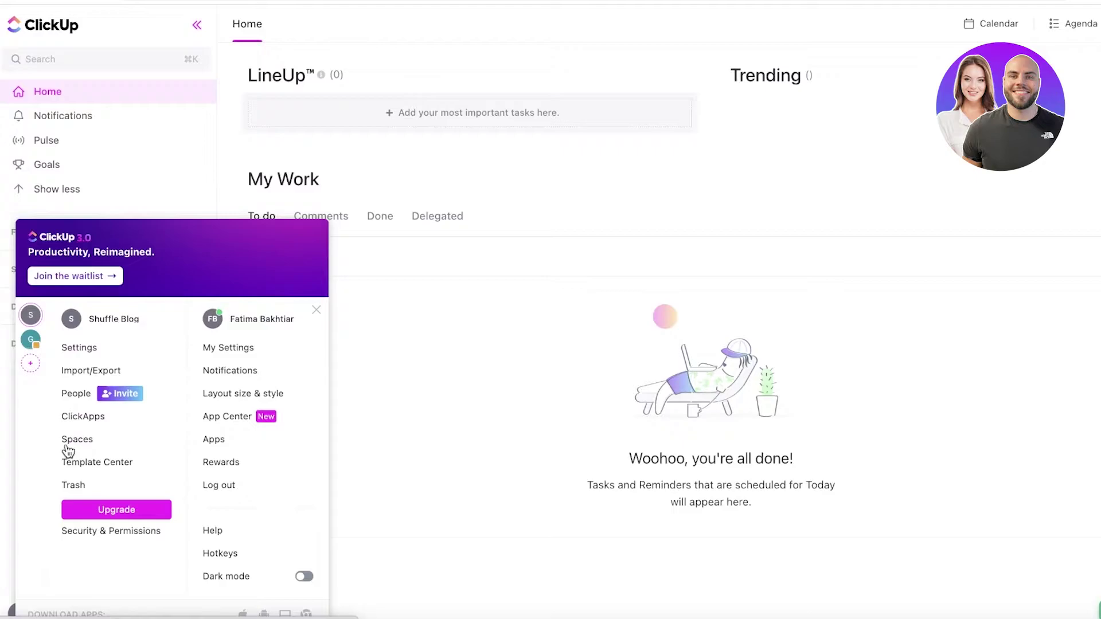
- Create a new workspace with a magenta avatar, skip importing, and enter its empty Space
{"action": "left_click", "coordinate": [334, 109]}
{"action": "left_click", "coordinate": [40, 364]}
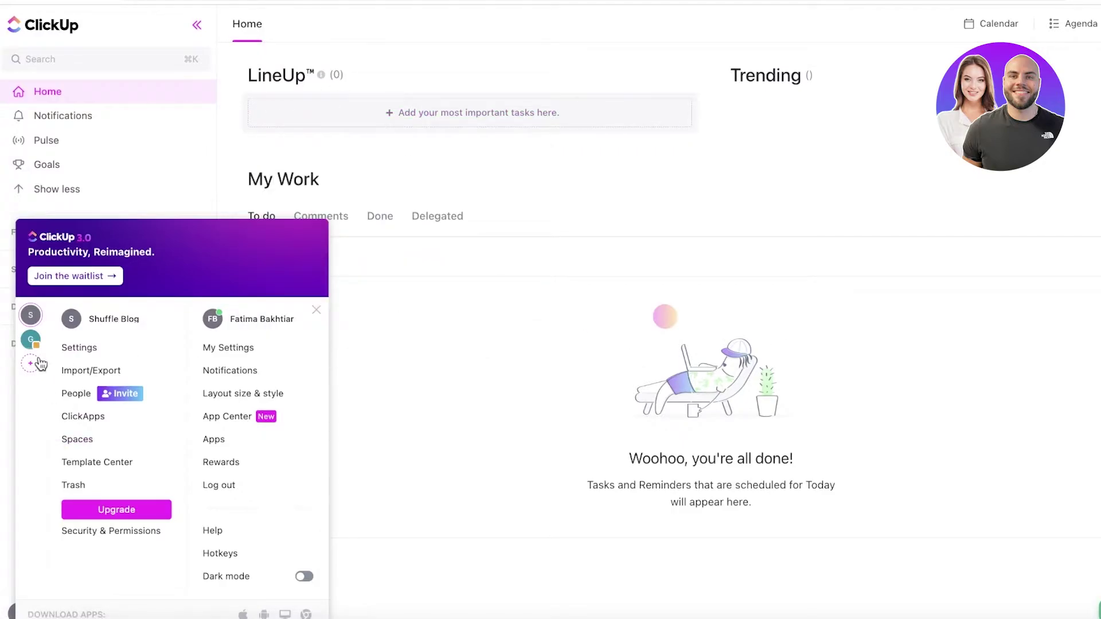
{"action": "left_click", "coordinate": [30, 363]}
{"action": "triple_click", "coordinate": [381, 294]}
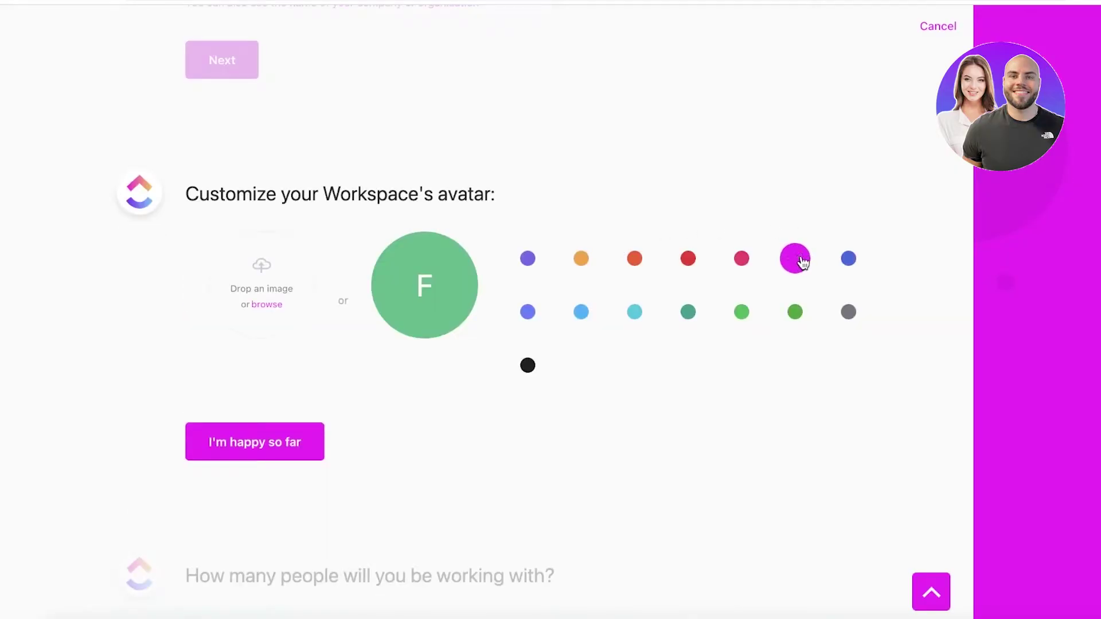
{"action": "left_click", "coordinate": [796, 258]}
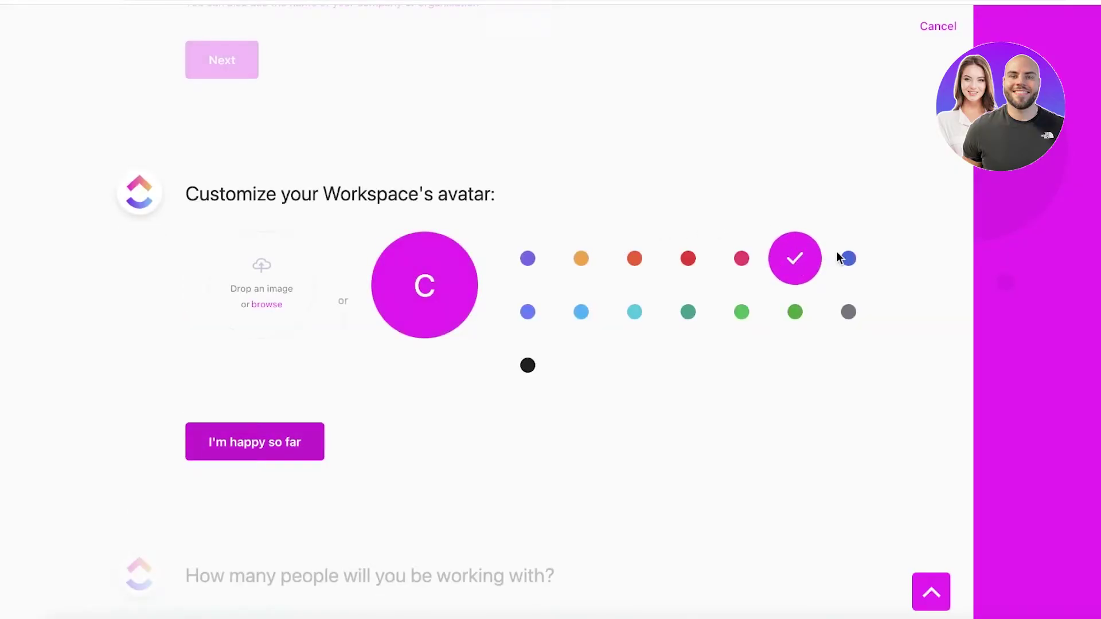
{"action": "left_click", "coordinate": [847, 259]}
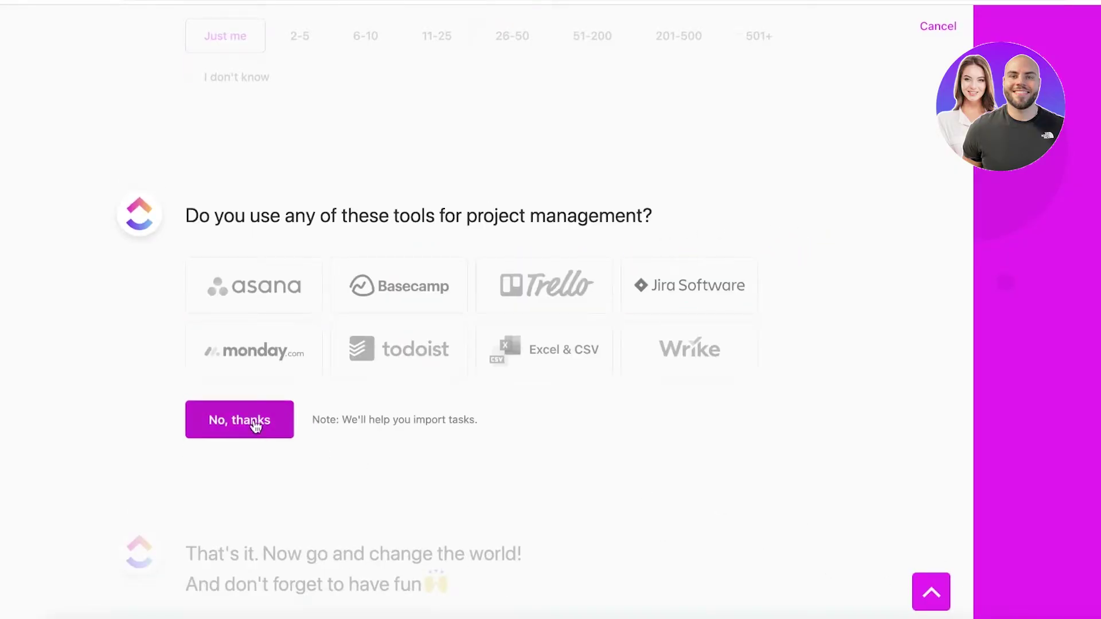
{"action": "left_click", "coordinate": [253, 420]}
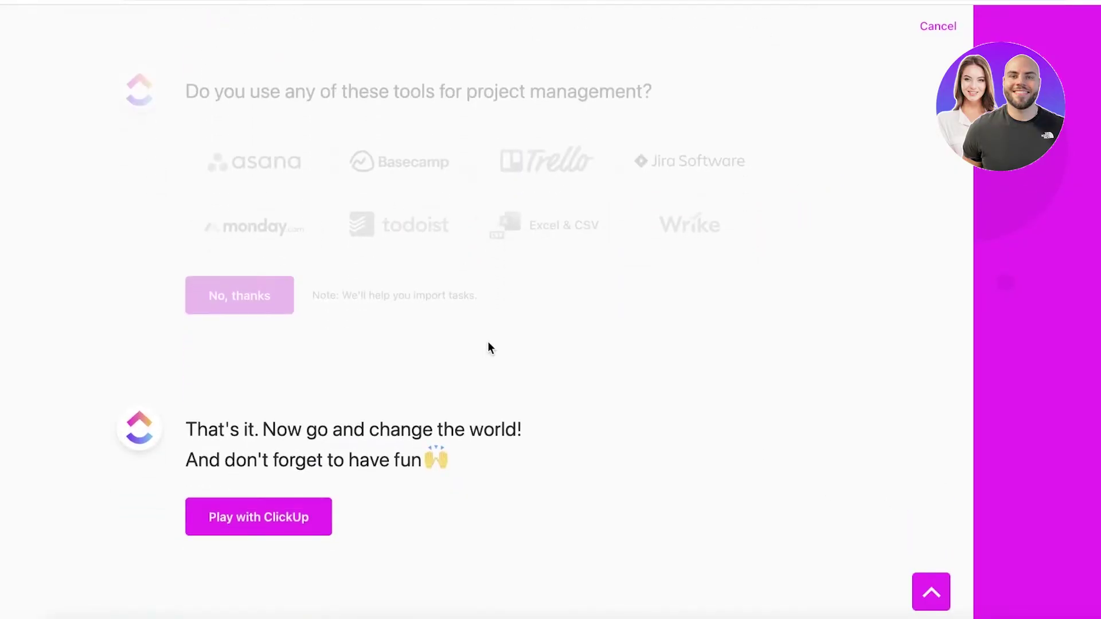
{"action": "left_click", "coordinate": [287, 362]}
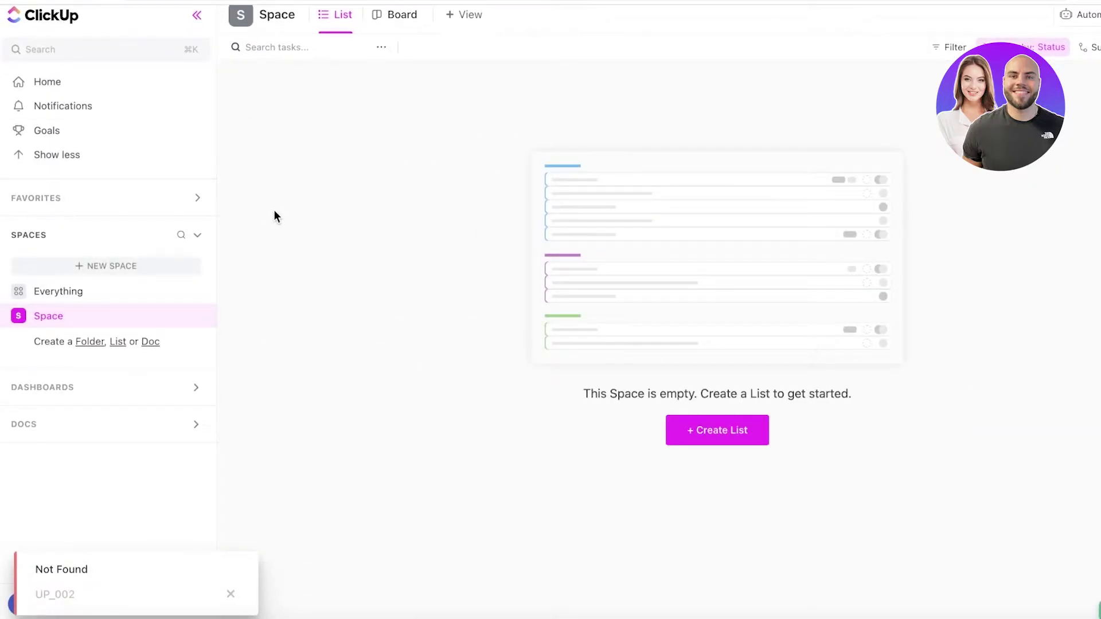
- Open the empty Everything view and expand the Dashboards and Spaces sidebar sections
{"action": "left_click", "coordinate": [23, 315]}
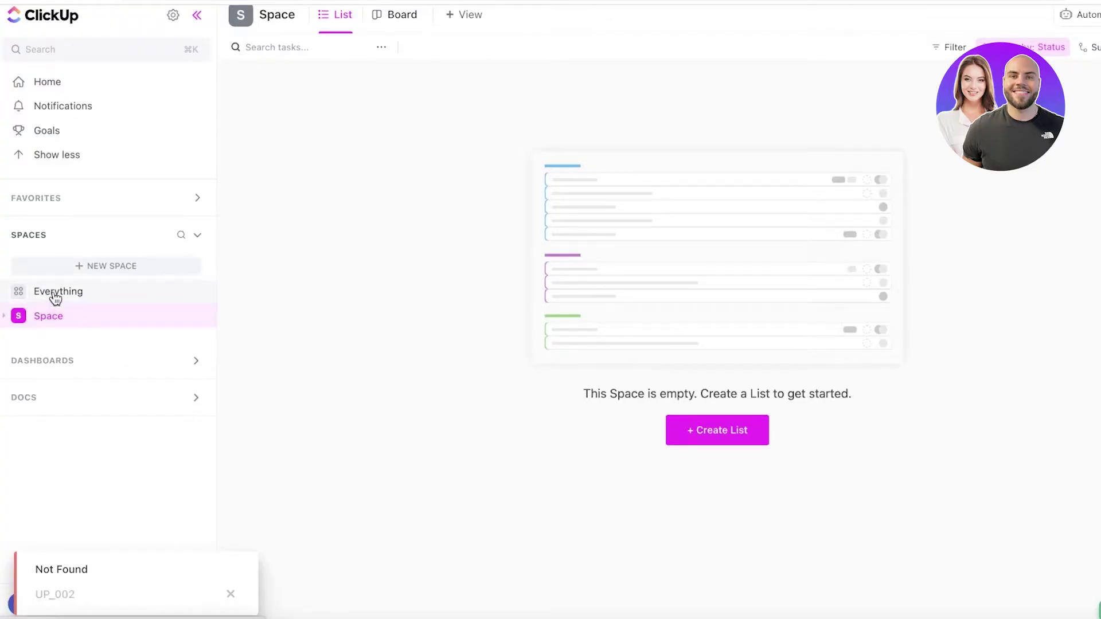
{"action": "left_click", "coordinate": [38, 299]}
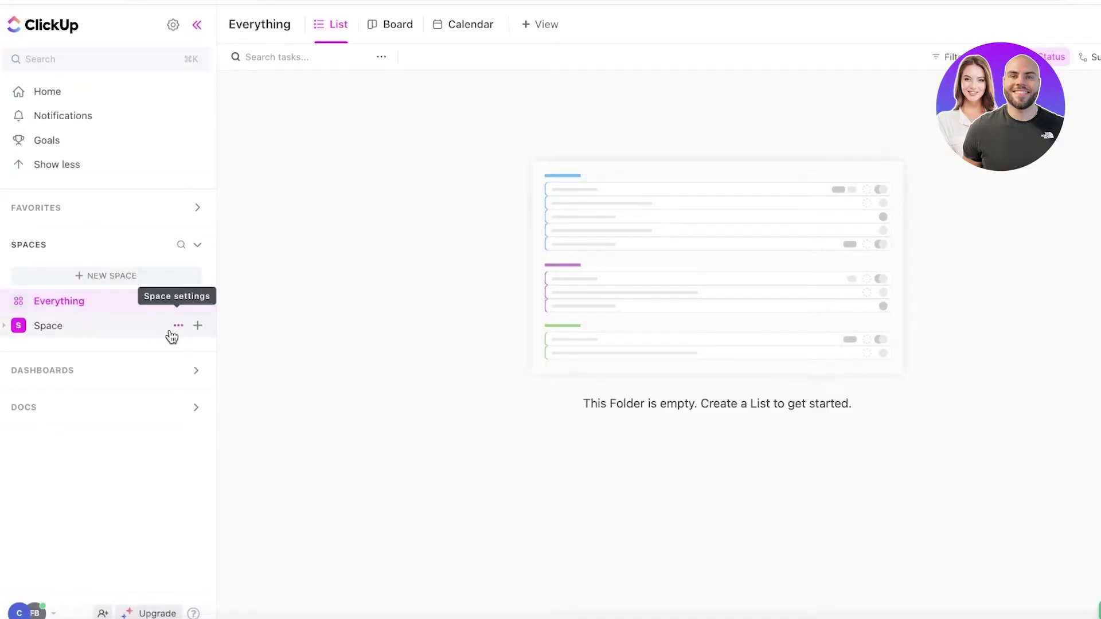
{"action": "left_click", "coordinate": [175, 368]}
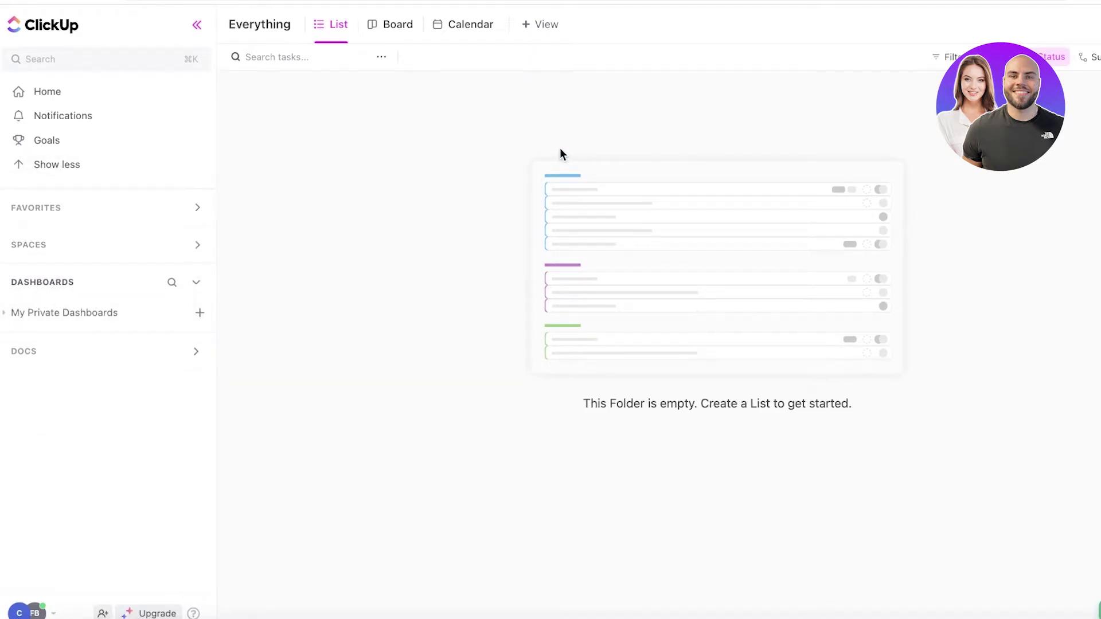
{"action": "left_click", "coordinate": [59, 244]}
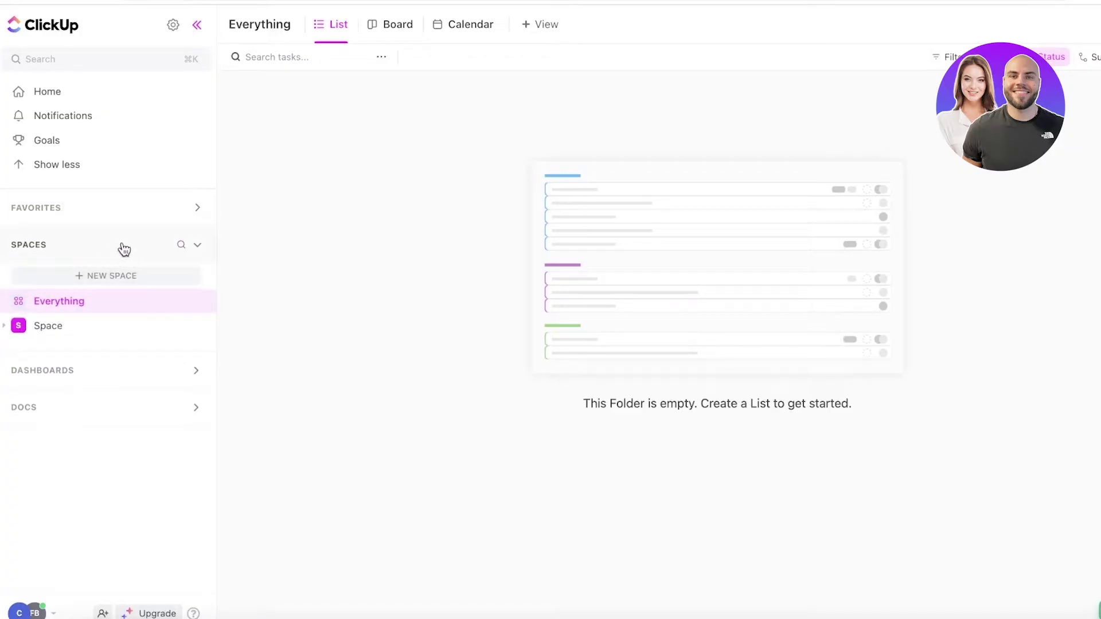
- Start a new Space from templates and search the templates for 'CRM'
{"action": "left_click", "coordinate": [111, 280]}
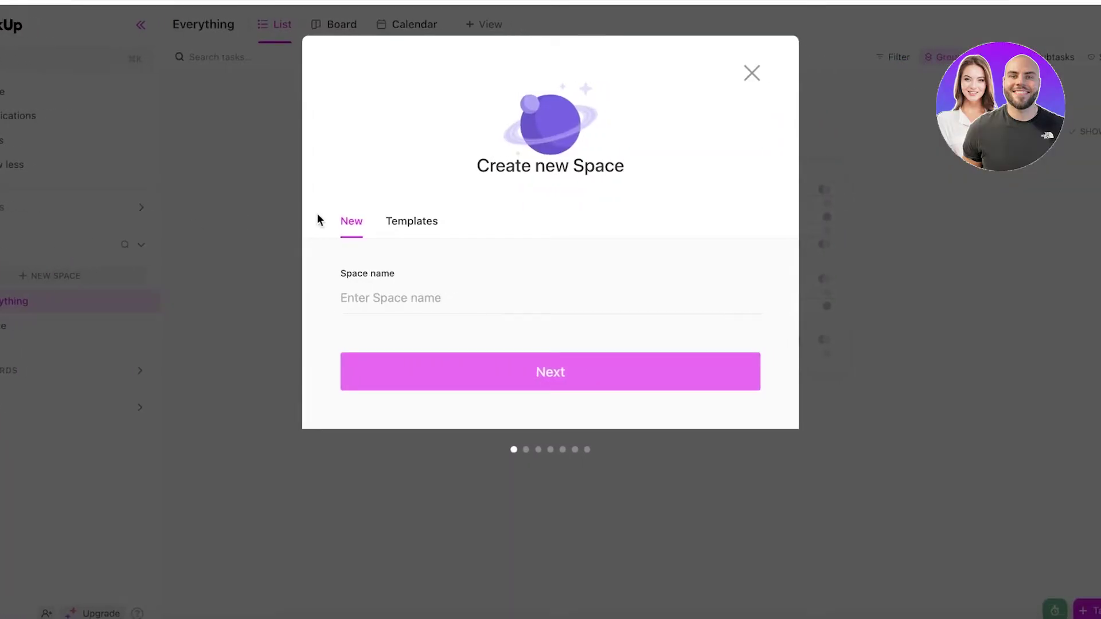
{"action": "left_click", "coordinate": [392, 229]}
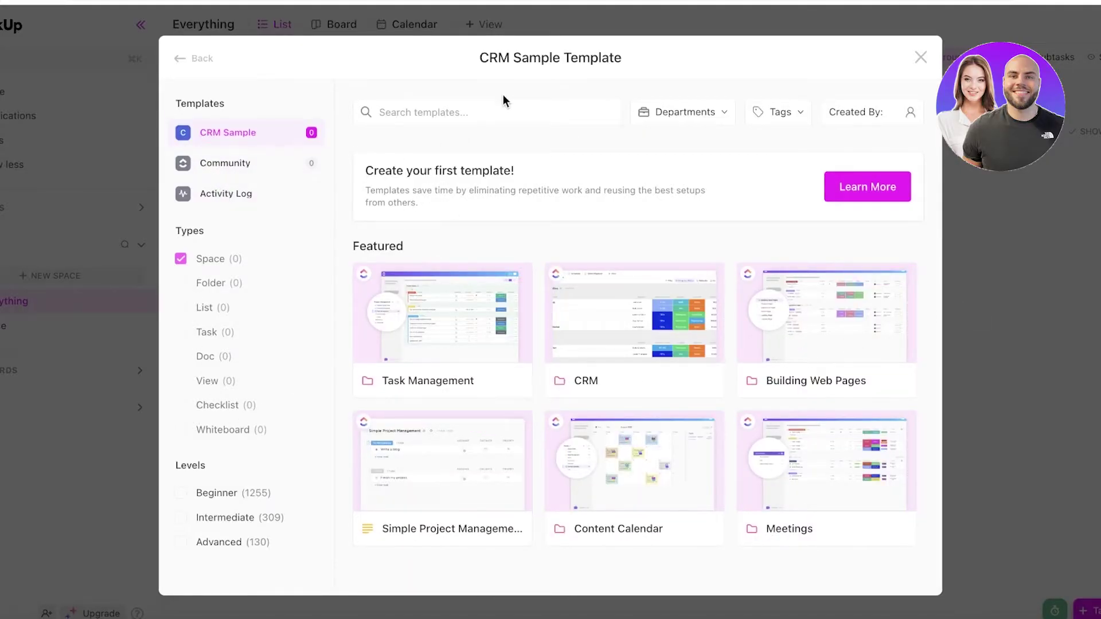
{"action": "type", "text": "CRM"}
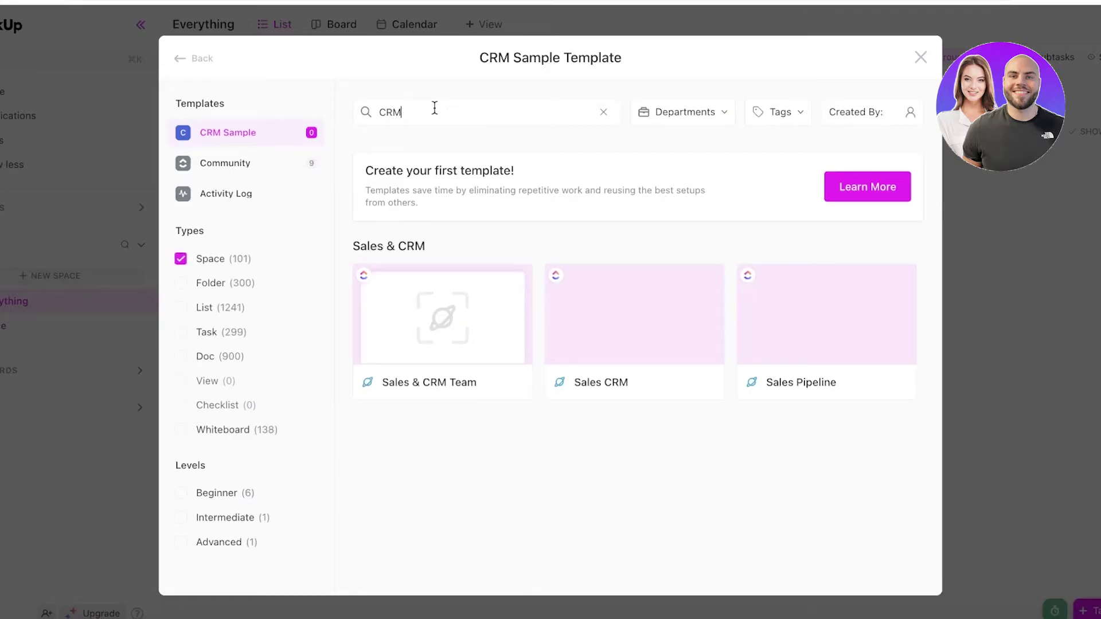
{"action": "scroll", "coordinate": [499, 479], "scroll_direction": "down", "scroll_amount": 1}
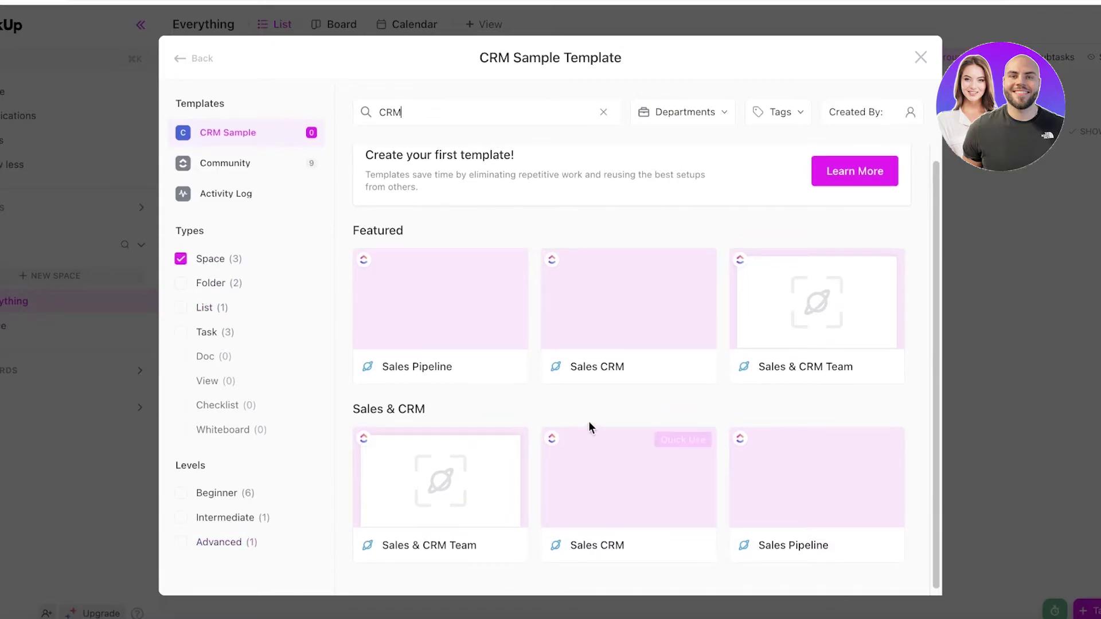
{"action": "scroll", "coordinate": [608, 390], "scroll_direction": "up", "scroll_amount": 1}
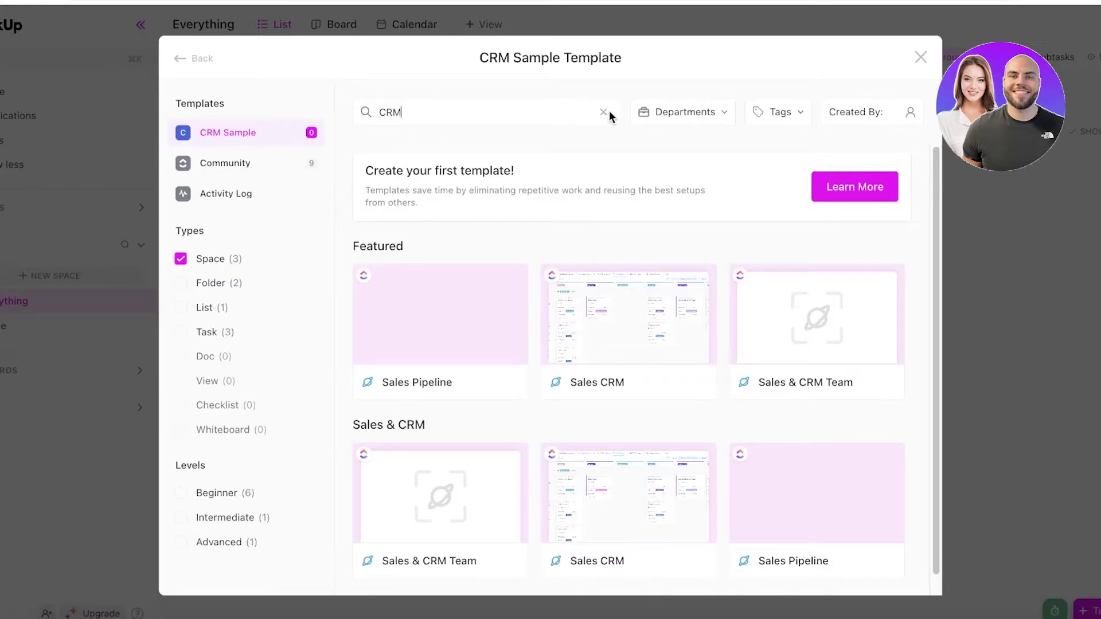
{"action": "scroll", "coordinate": [786, 573], "scroll_direction": "down", "scroll_amount": 1}
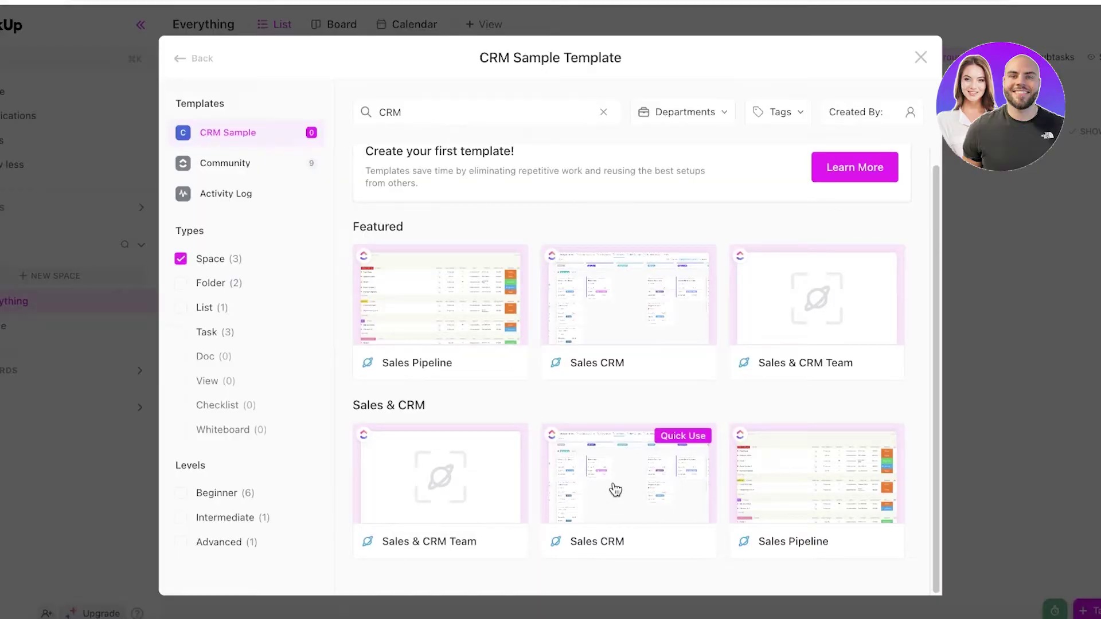
- Review the Sales & CRM Team template's ClickApps, view types and automations
{"action": "left_click", "coordinate": [419, 490]}
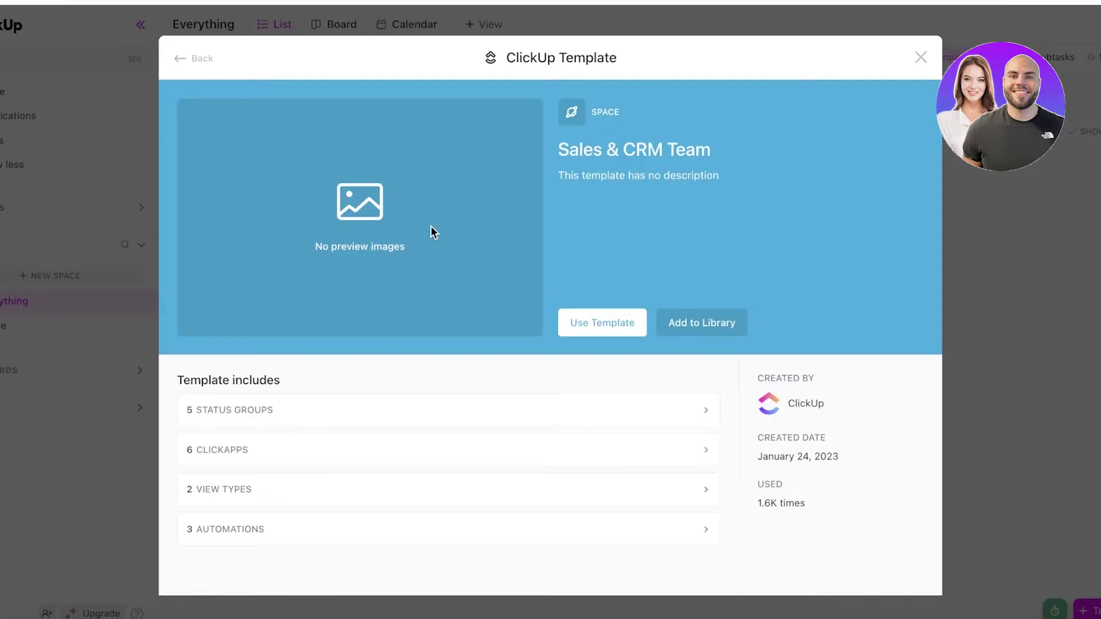
{"action": "left_click", "coordinate": [285, 454]}
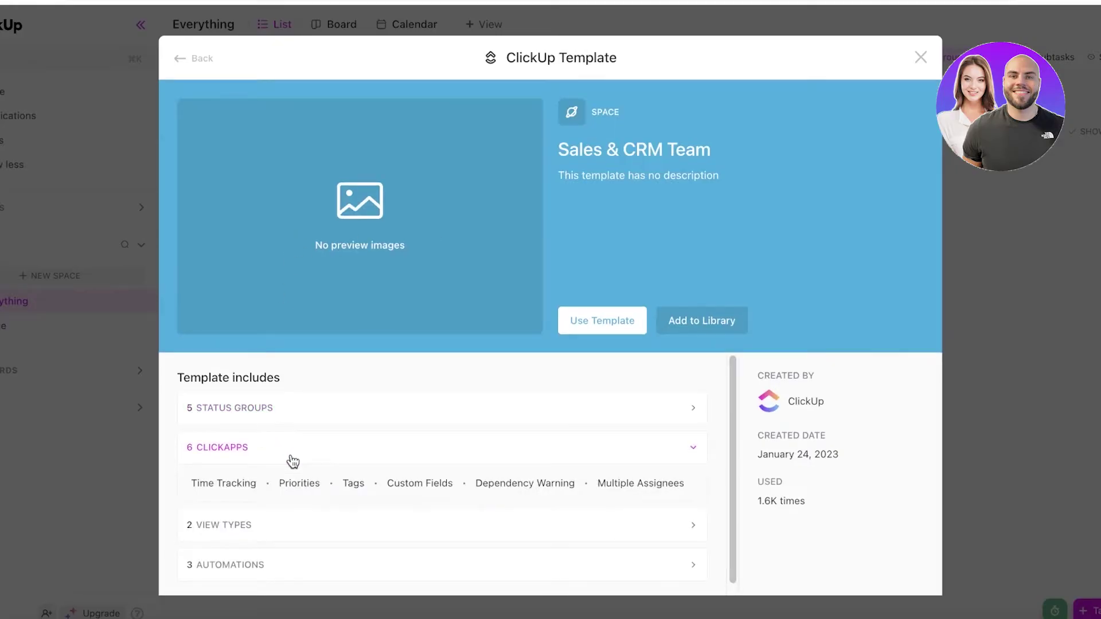
{"action": "left_click", "coordinate": [264, 516]}
{"action": "scroll", "coordinate": [270, 511], "scroll_direction": "down", "scroll_amount": 2}
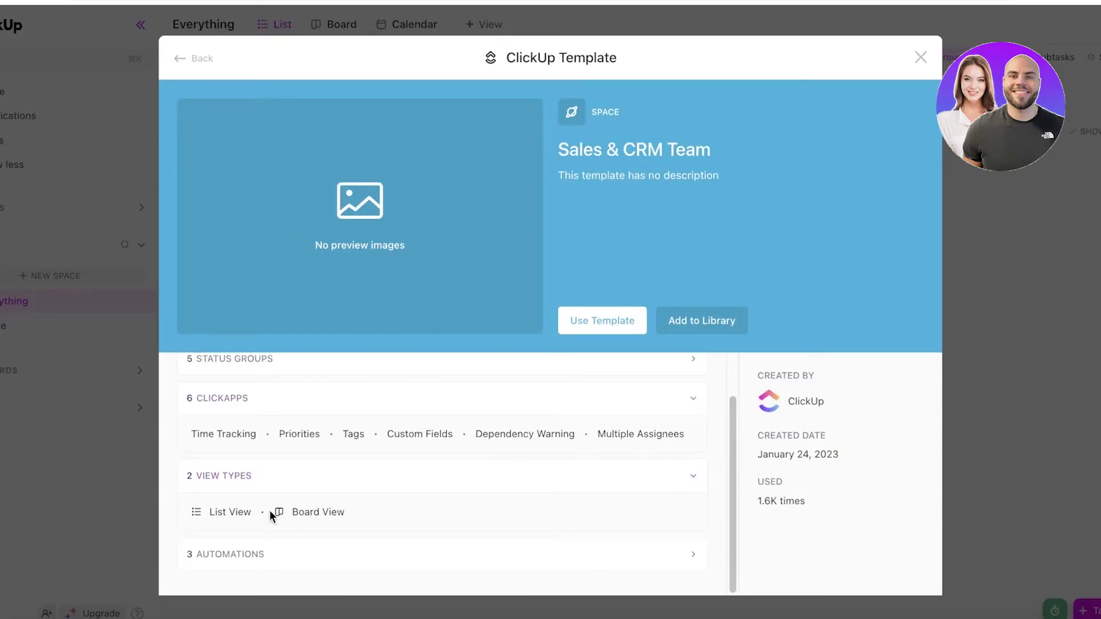
{"action": "left_click", "coordinate": [258, 569]}
{"action": "scroll", "coordinate": [309, 451], "scroll_direction": "down", "scroll_amount": 3}
{"action": "scroll", "coordinate": [350, 470], "scroll_direction": "up", "scroll_amount": 4}
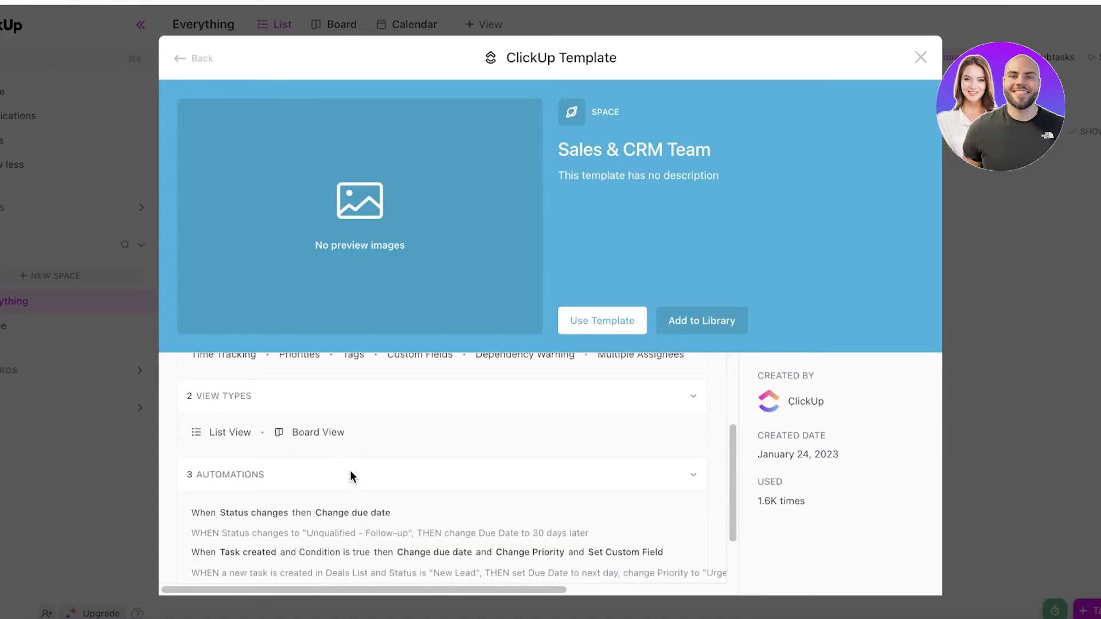
{"action": "left_click", "coordinate": [300, 495]}
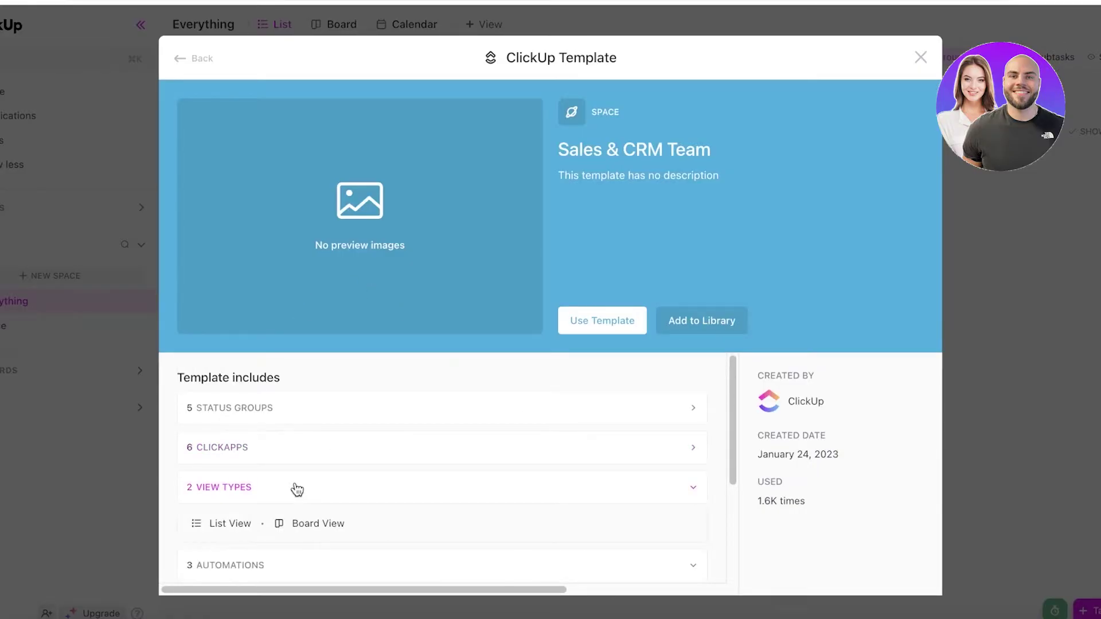
{"action": "scroll", "coordinate": [307, 479], "scroll_direction": "down", "scroll_amount": 3}
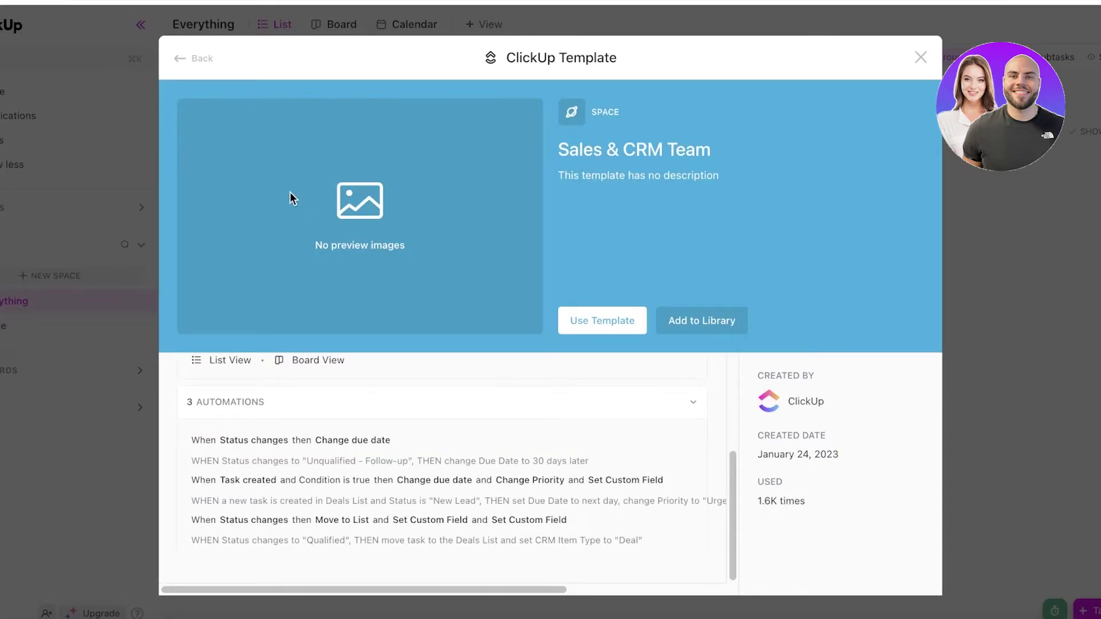
- Check the Sales Pipeline template's status groups, then use the Sales & CRM Team template
{"action": "left_click", "coordinate": [197, 60]}
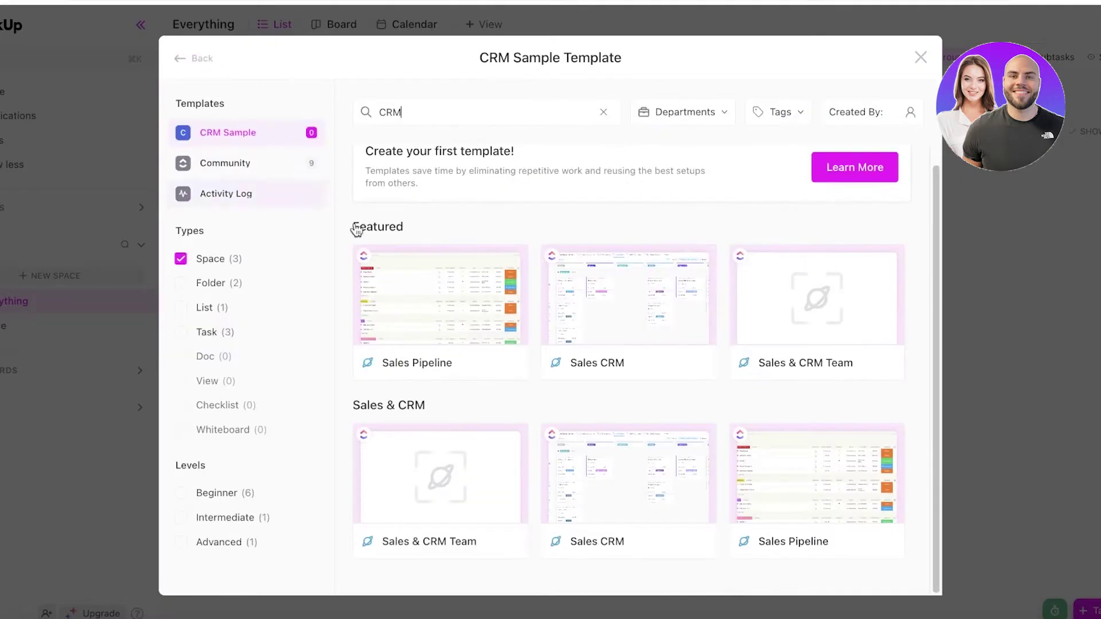
{"action": "left_click", "coordinate": [807, 467]}
{"action": "left_click", "coordinate": [280, 408]}
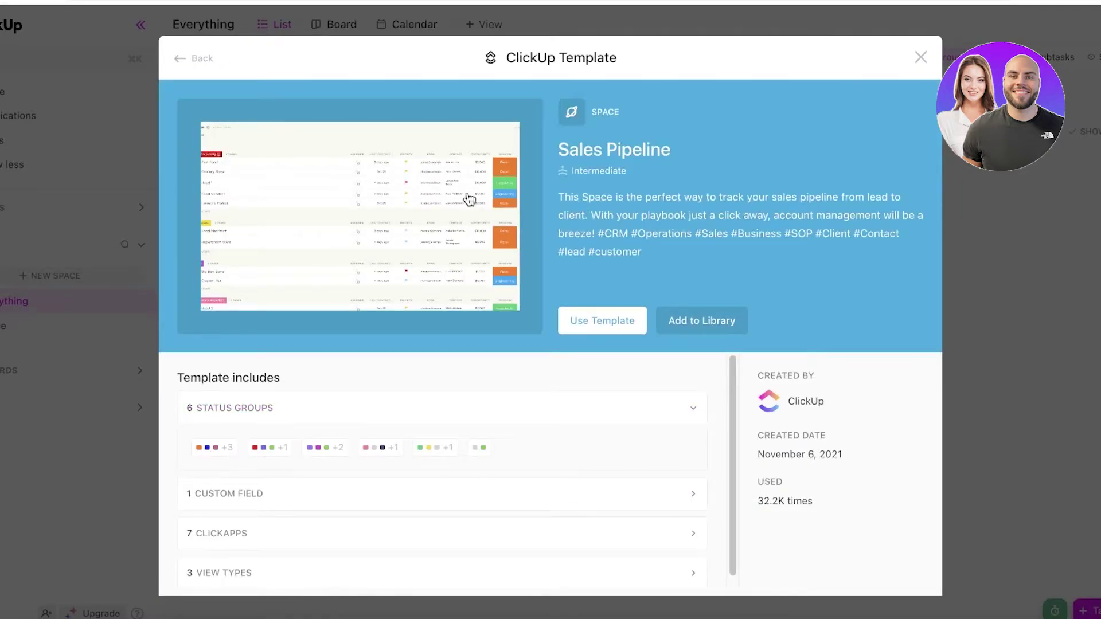
{"action": "left_click", "coordinate": [179, 59]}
{"action": "left_click", "coordinate": [433, 434]}
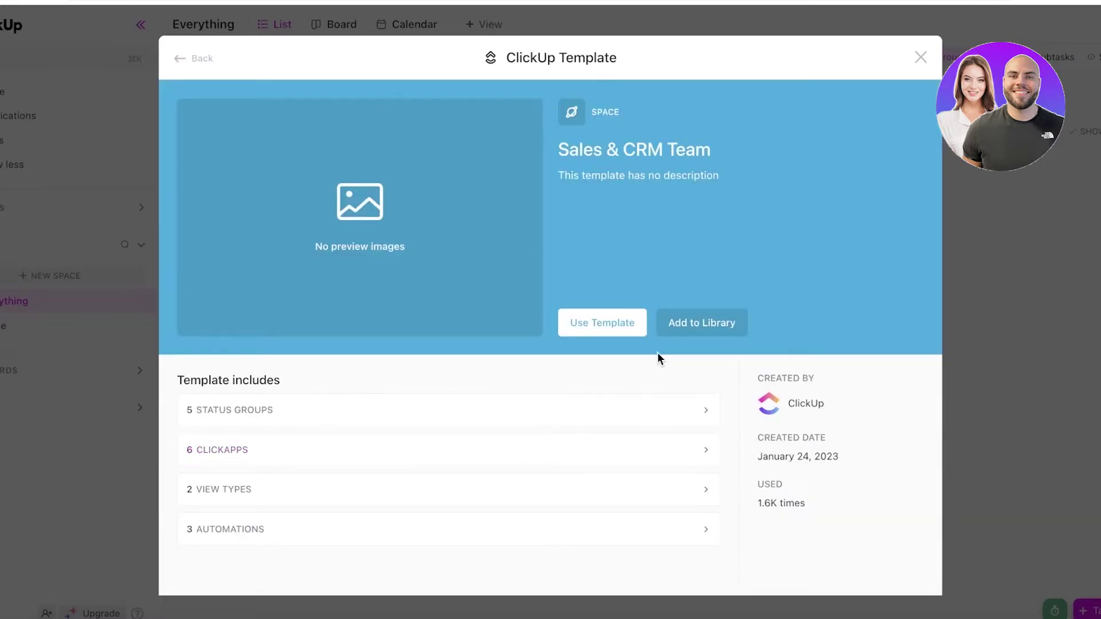
{"action": "left_click", "coordinate": [586, 329]}
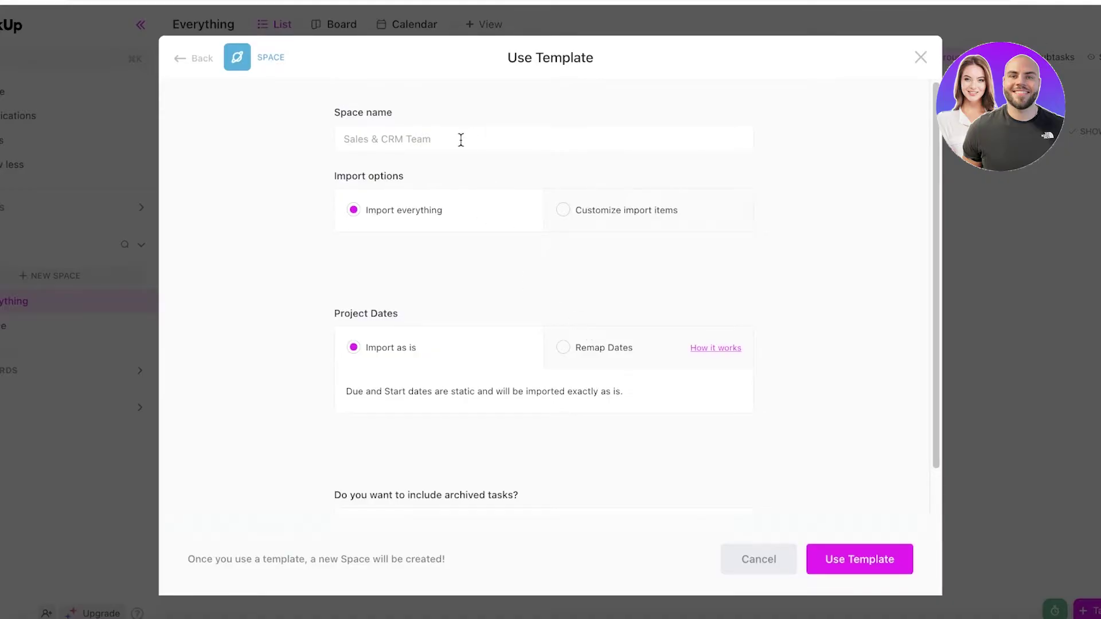
- Name the Space CRM and keep Import everything selected
{"action": "type", "text": "CRM"}
{"action": "left_click", "coordinate": [563, 210]}
{"action": "scroll", "coordinate": [567, 212], "scroll_direction": "down", "scroll_amount": 1}
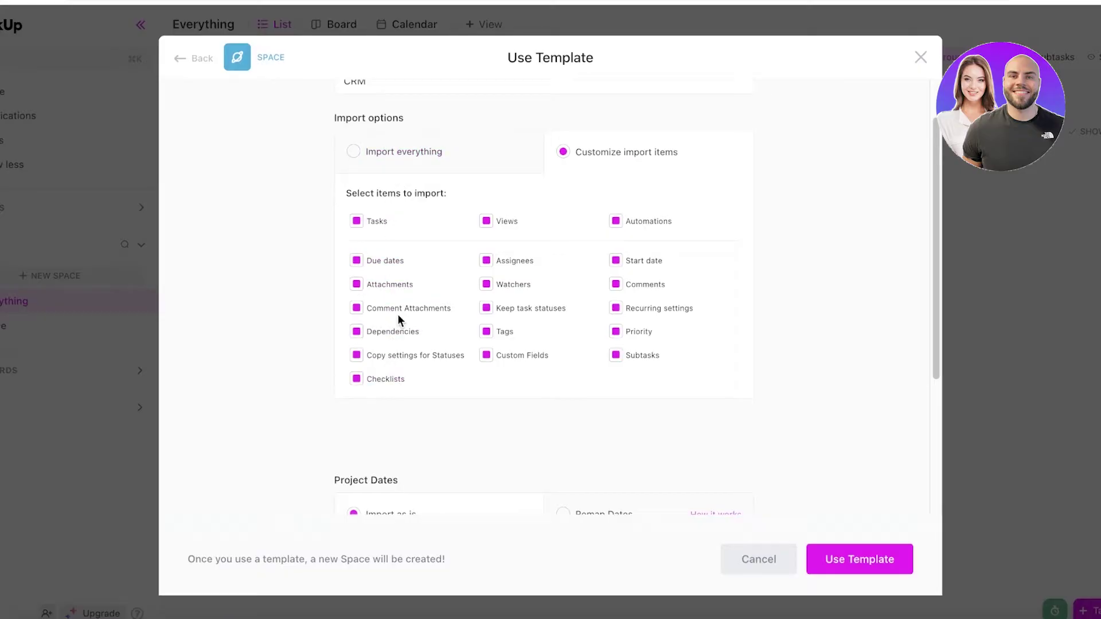
{"action": "left_click", "coordinate": [385, 160]}
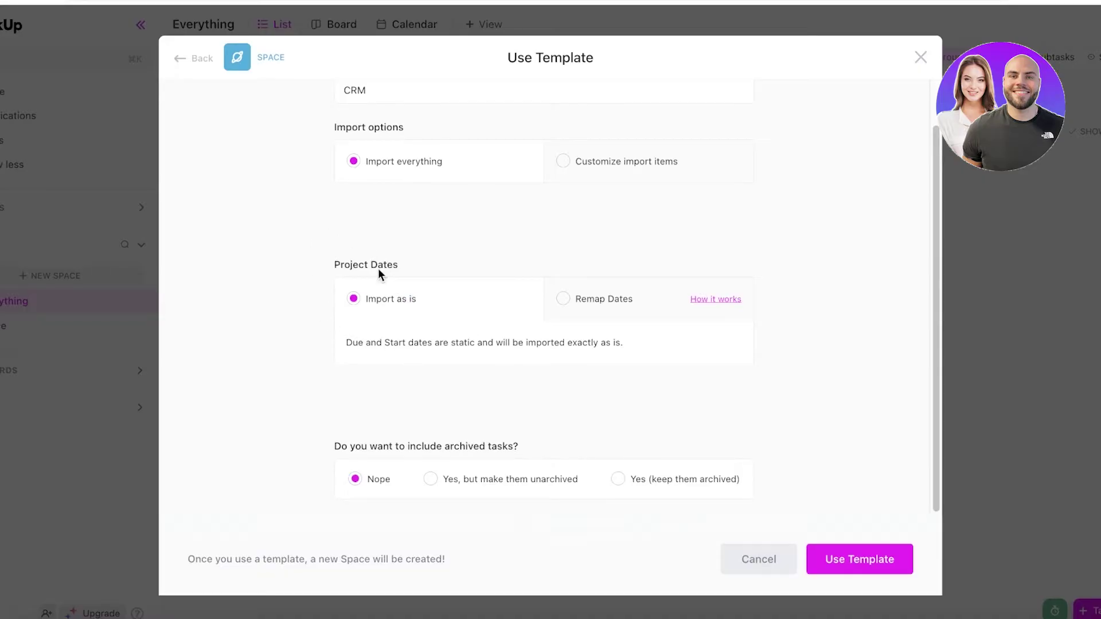
- Remap the template dates to start Friday the 23rd and create the Space
{"action": "left_click", "coordinate": [570, 300]}
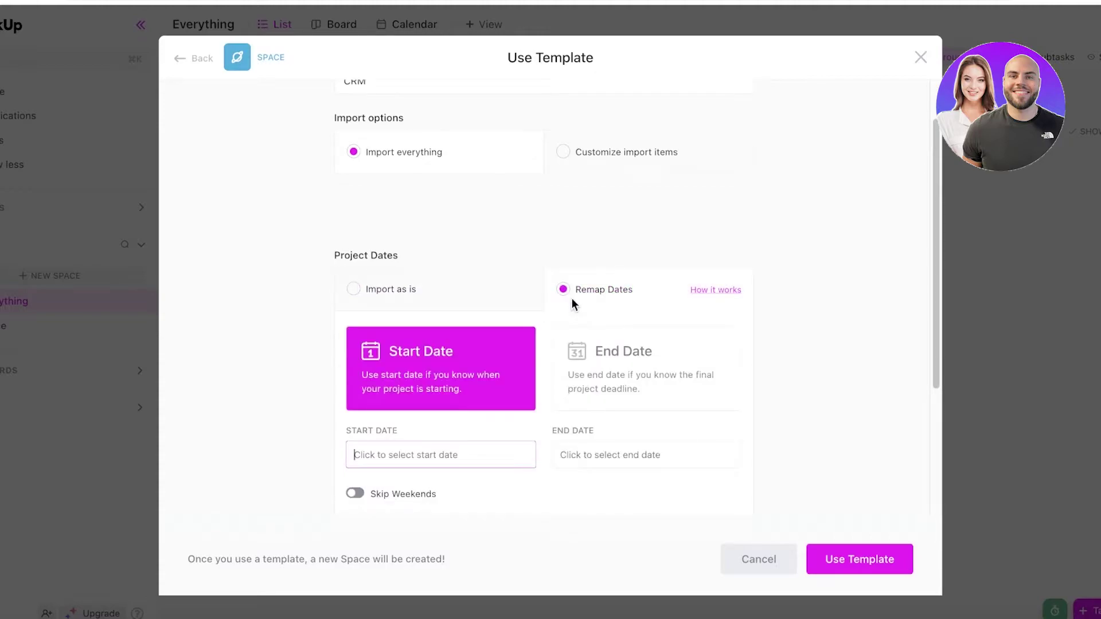
{"action": "scroll", "coordinate": [516, 287], "scroll_direction": "down", "scroll_amount": 3}
{"action": "left_click", "coordinate": [436, 264]}
{"action": "left_click", "coordinate": [398, 261]}
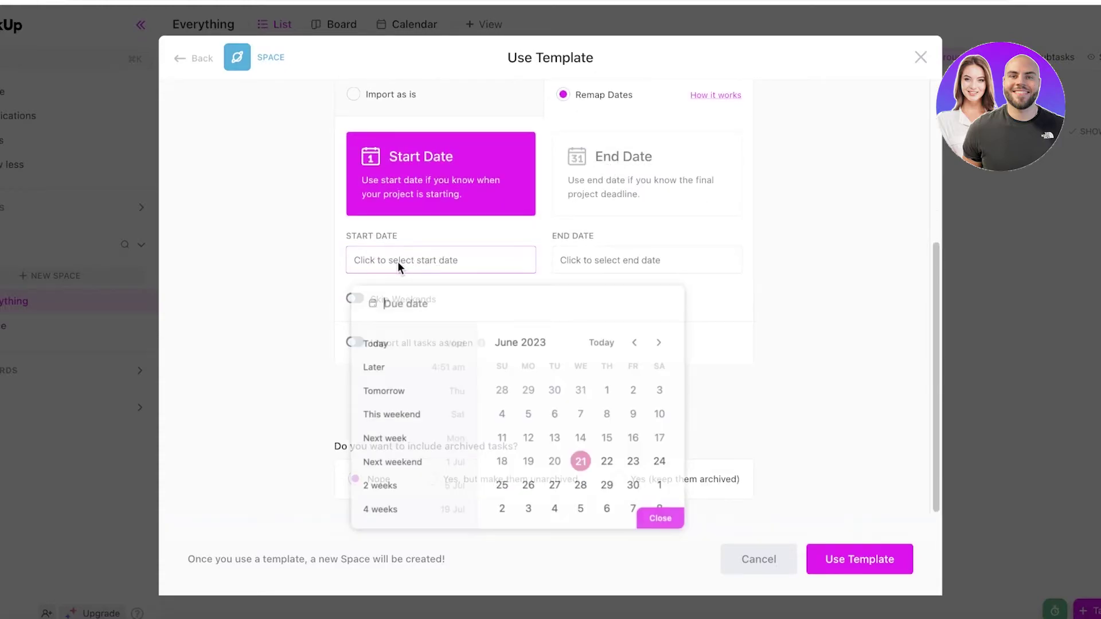
{"action": "left_click", "coordinate": [637, 465]}
{"action": "left_click", "coordinate": [755, 264]}
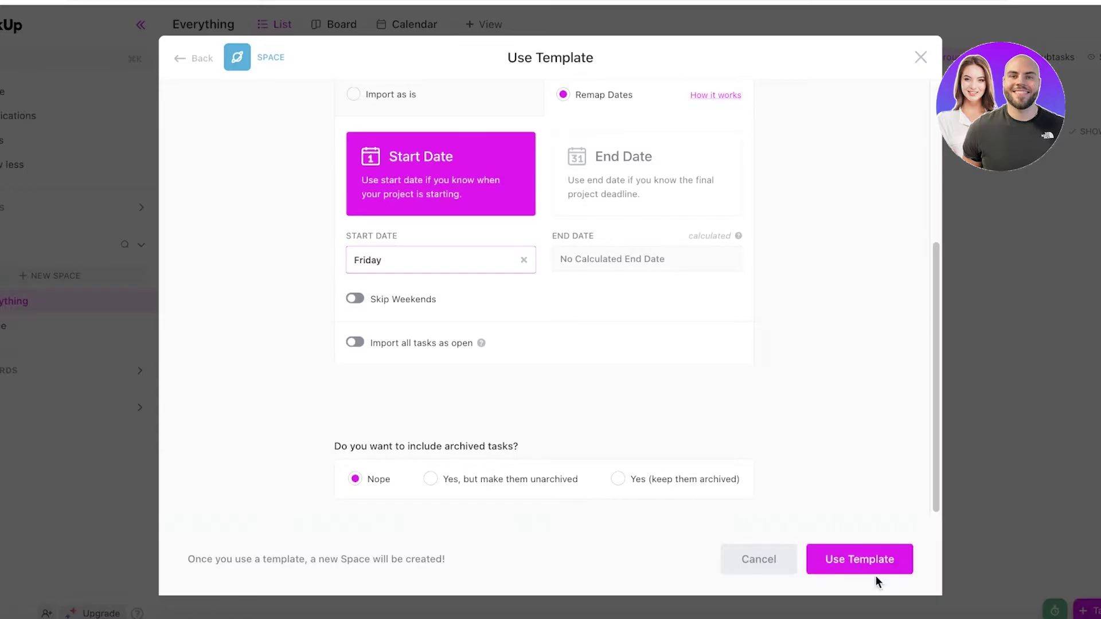
{"action": "left_click", "coordinate": [826, 561]}
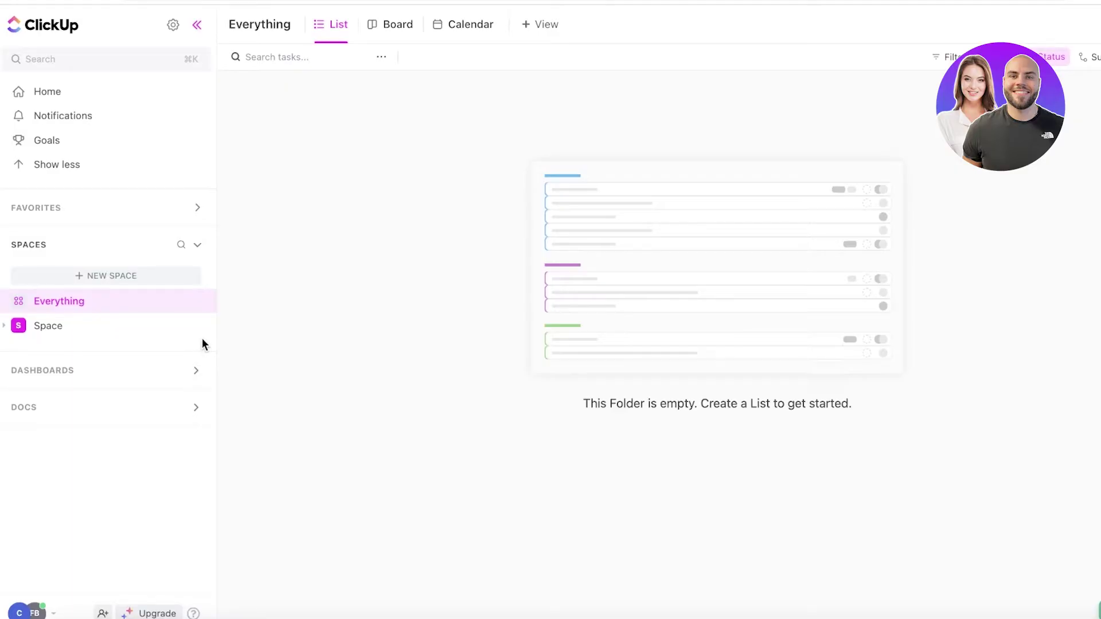
- Create the new CRM space from the sidebar and scroll through its Leads list
{"action": "left_click", "coordinate": [109, 368]}
{"action": "left_click", "coordinate": [76, 245]}
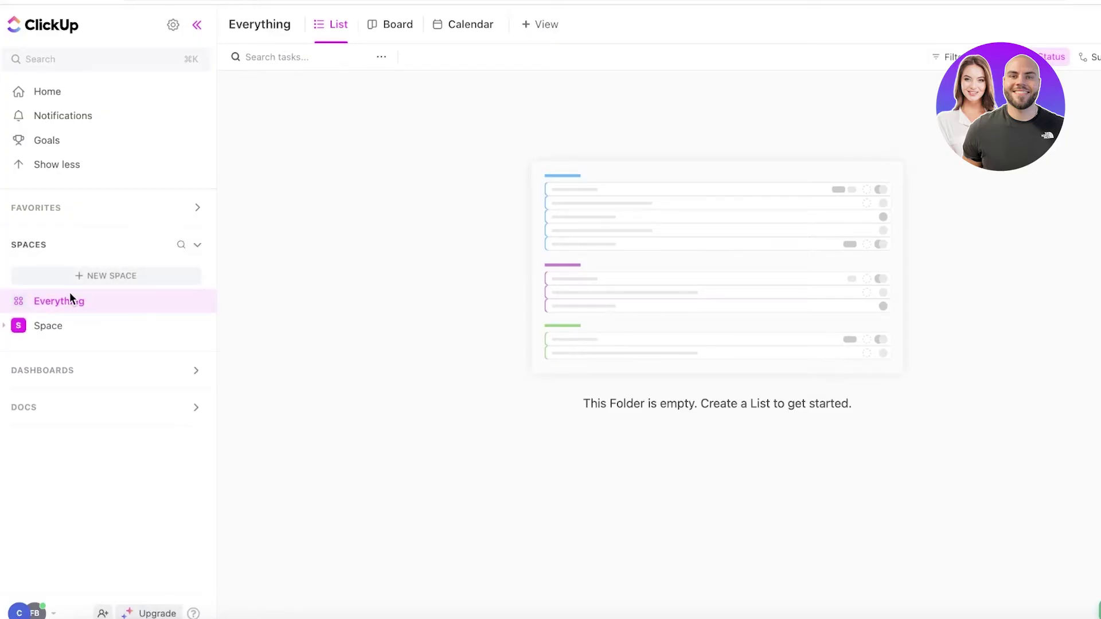
{"action": "left_click", "coordinate": [59, 325]}
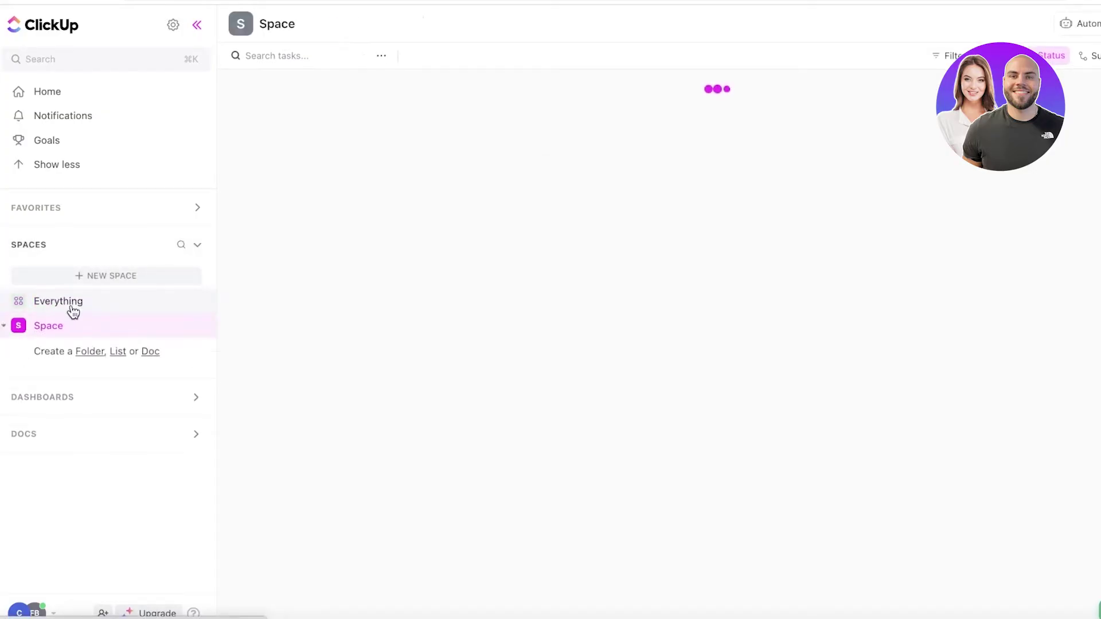
{"action": "left_click", "coordinate": [87, 273]}
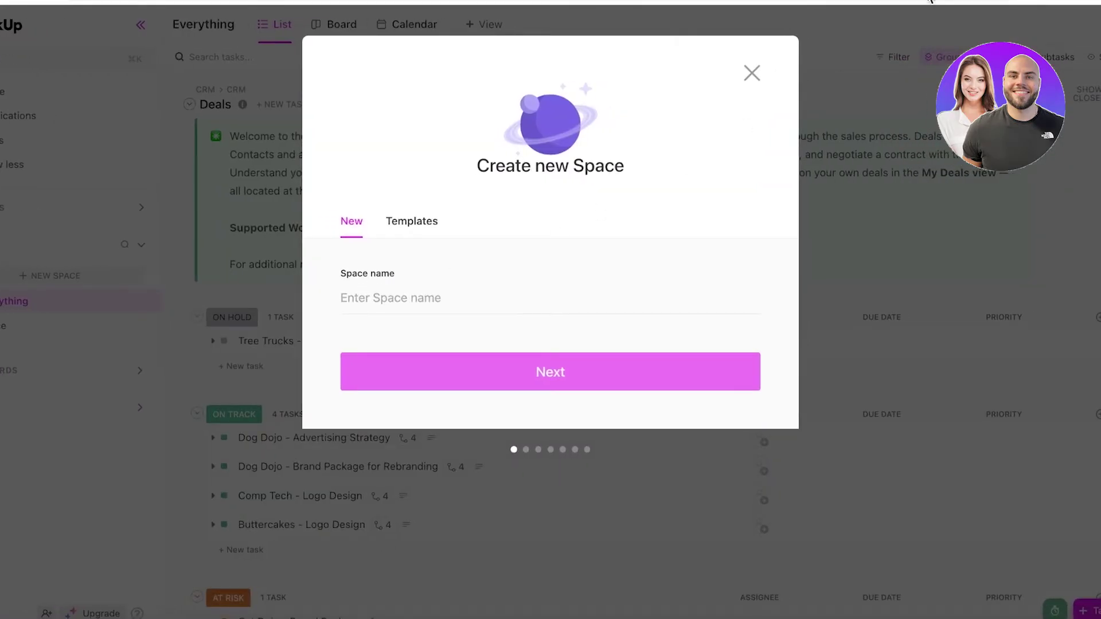
{"action": "left_click", "coordinate": [746, 73]}
{"action": "scroll", "coordinate": [337, 248], "scroll_direction": "down", "scroll_amount": 10}
{"action": "scroll", "coordinate": [401, 287], "scroll_direction": "up", "scroll_amount": 15}
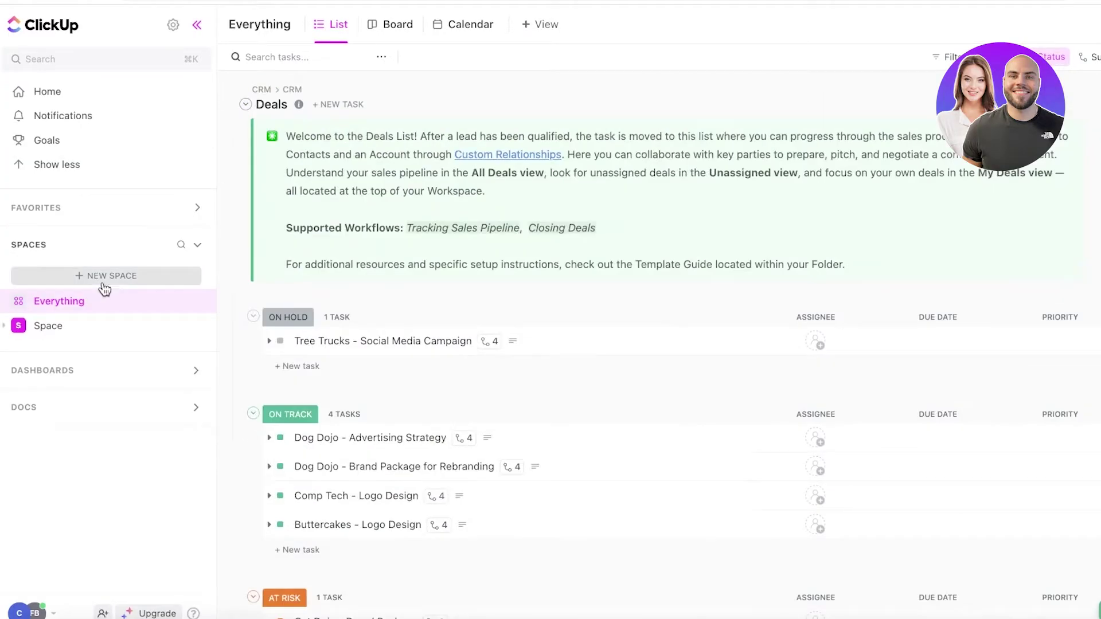
{"action": "left_click", "coordinate": [18, 325]}
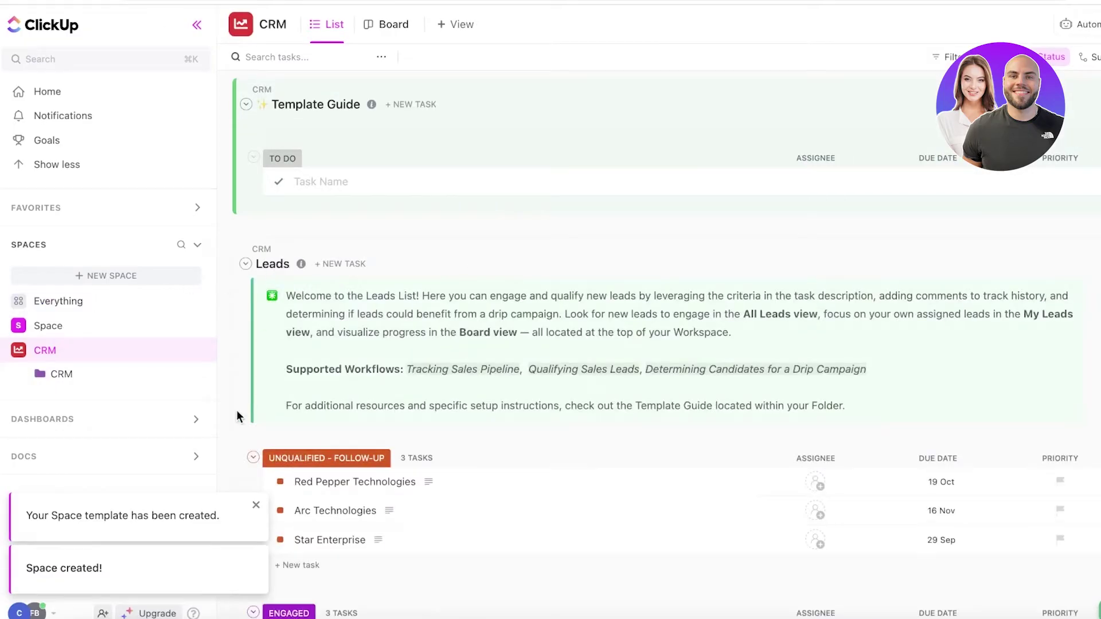
{"action": "scroll", "coordinate": [236, 410], "scroll_direction": "down", "scroll_amount": 6}
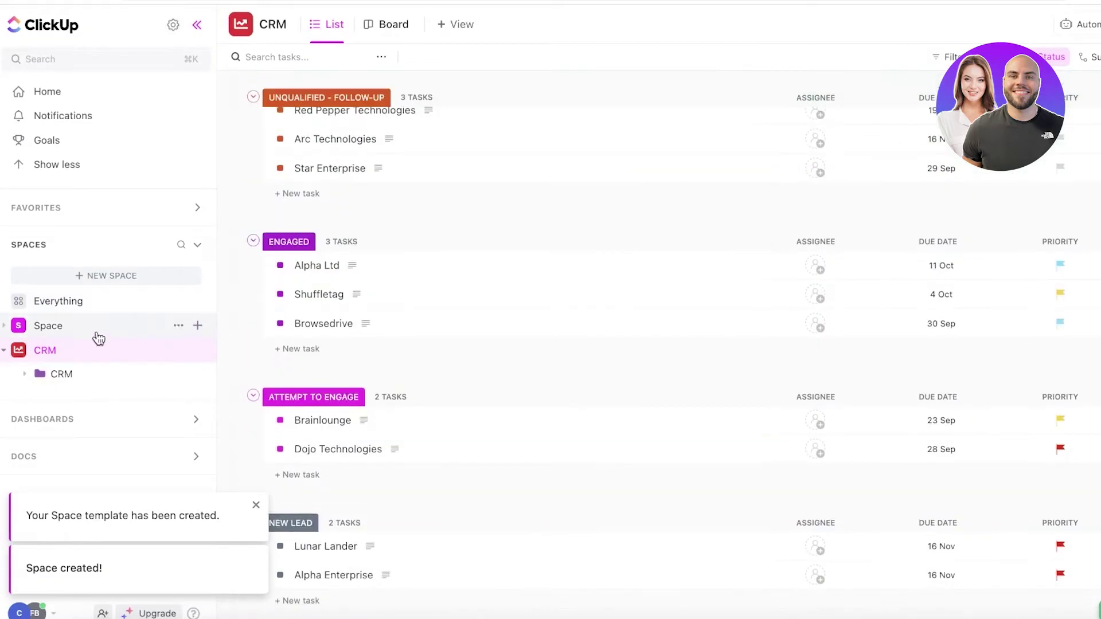
- Open the CRM folder, look through the Contacts and Leads lists, and return to Contacts
{"action": "left_click", "coordinate": [53, 379]}
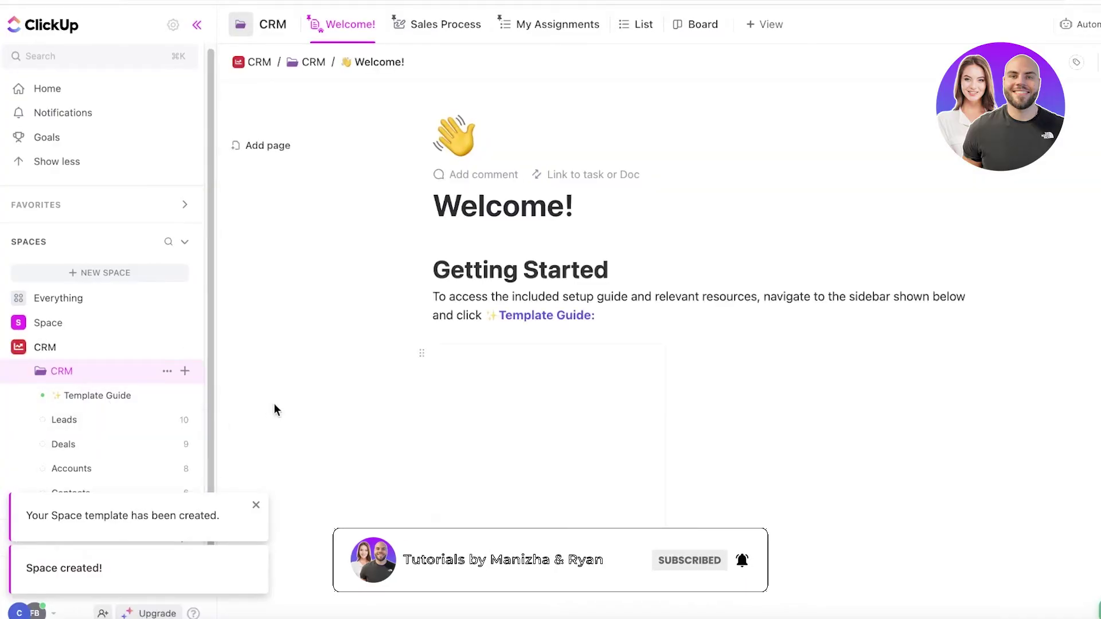
{"action": "left_click", "coordinate": [253, 505]}
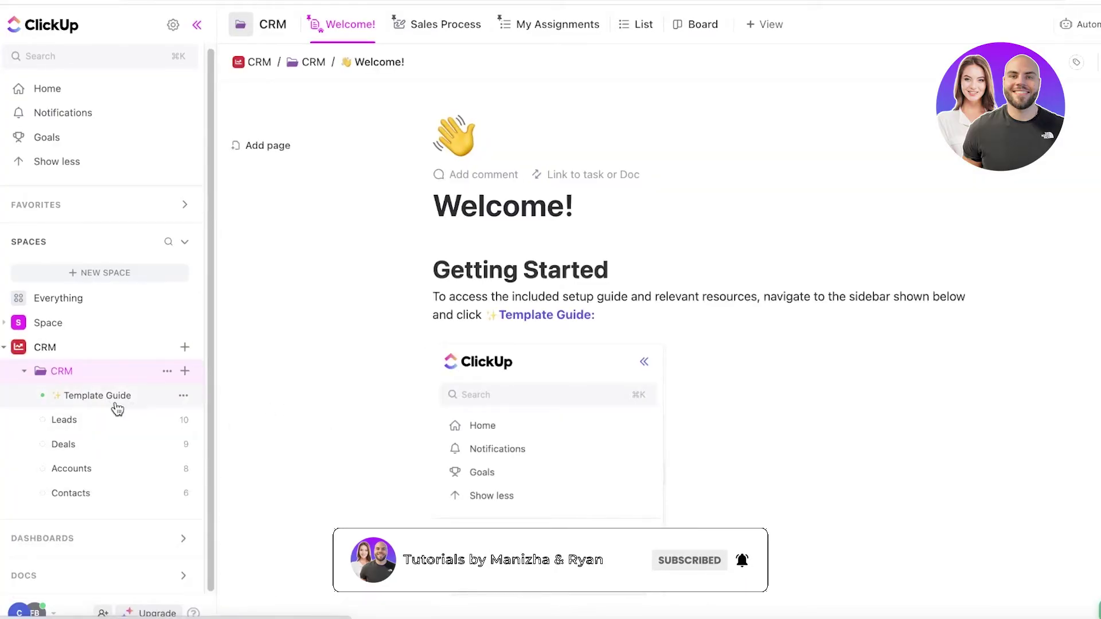
{"action": "left_click", "coordinate": [16, 352]}
{"action": "left_click", "coordinate": [16, 353]}
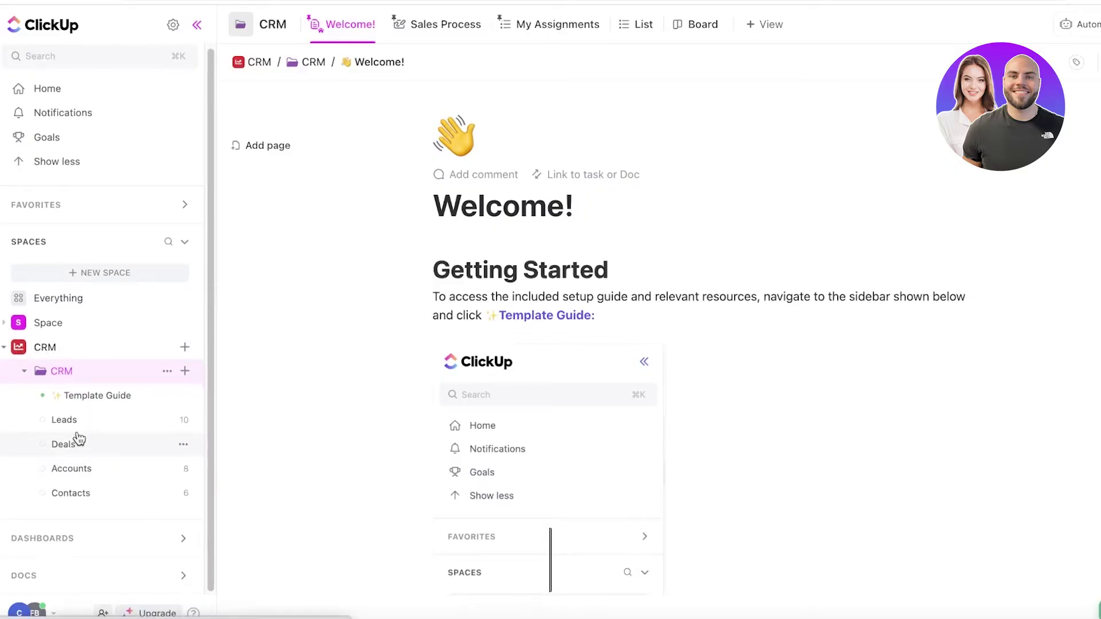
{"action": "left_click", "coordinate": [84, 493]}
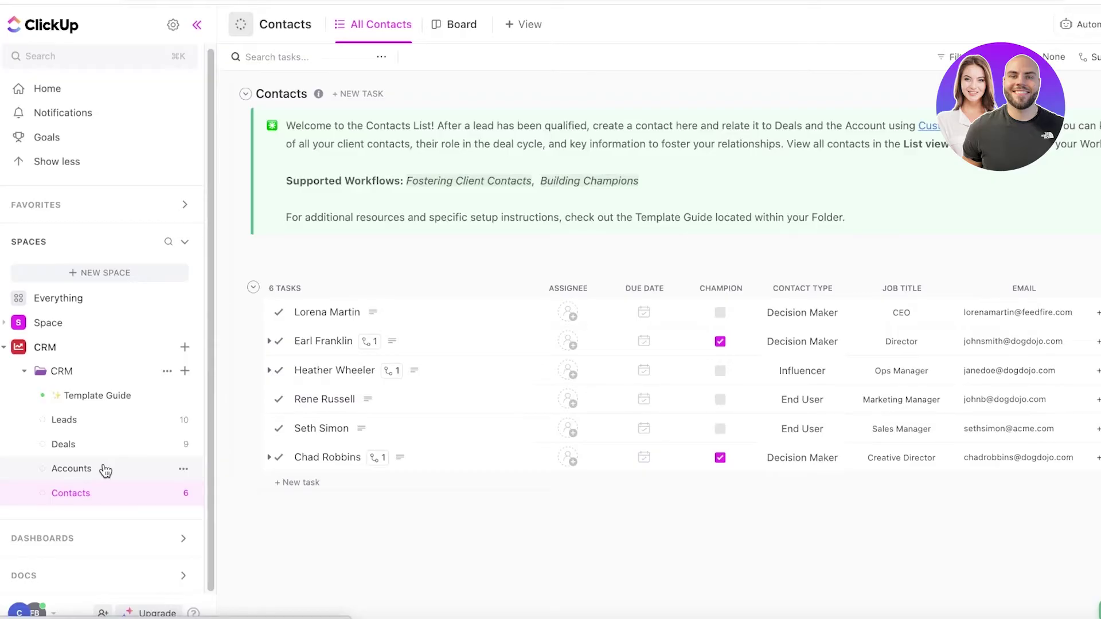
{"action": "left_click", "coordinate": [65, 422]}
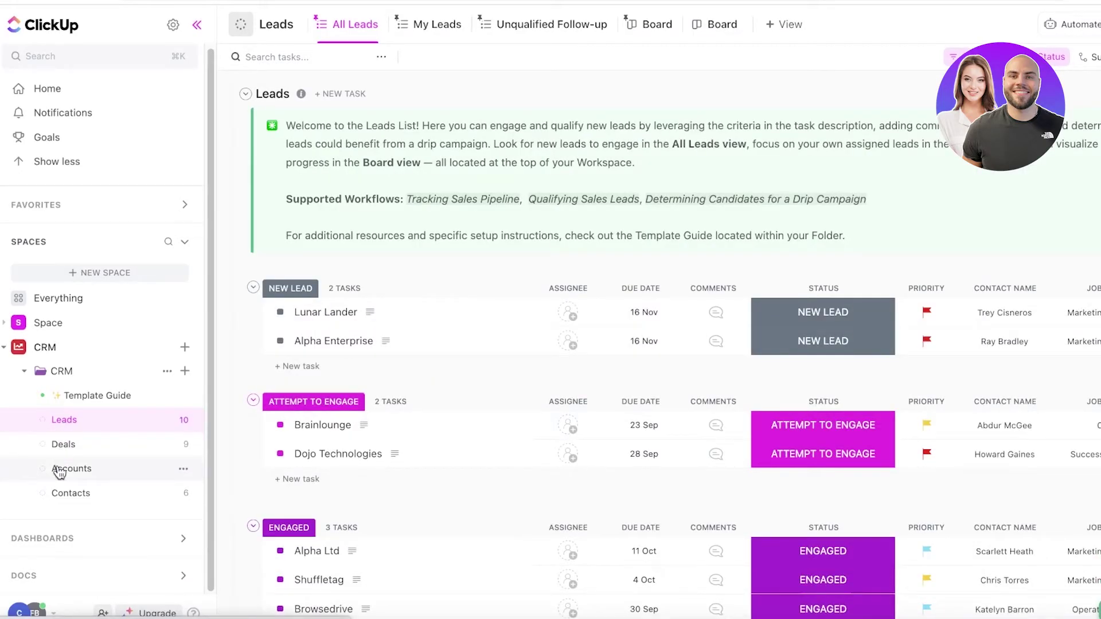
{"action": "left_click", "coordinate": [67, 491]}
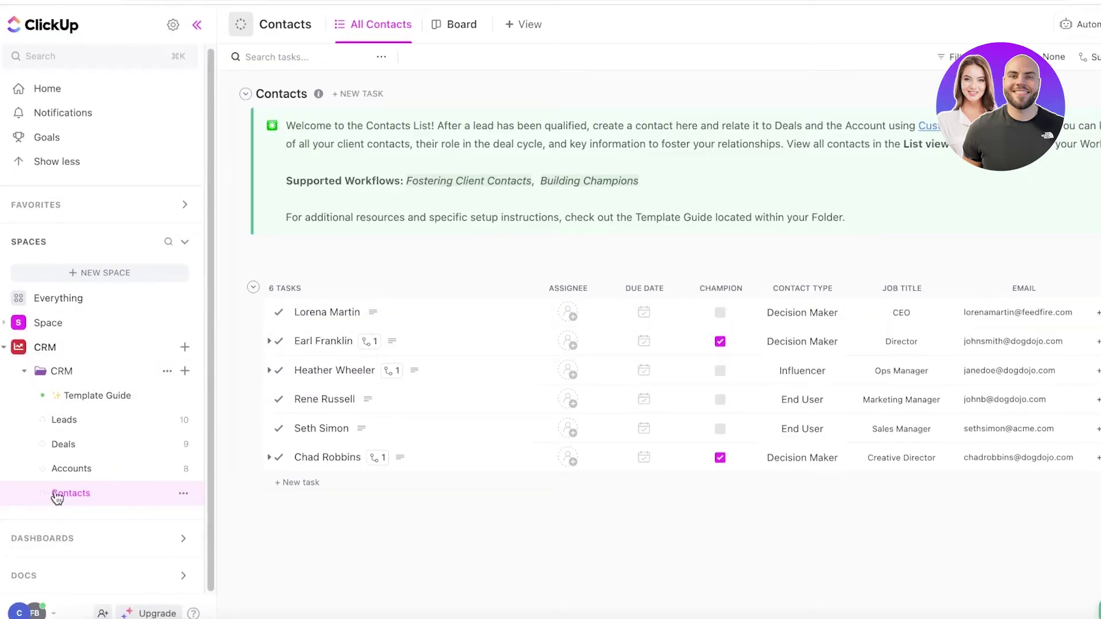
- Switch the Contacts list to Board view, showing all six contacts under Open
{"action": "left_click", "coordinate": [176, 497]}
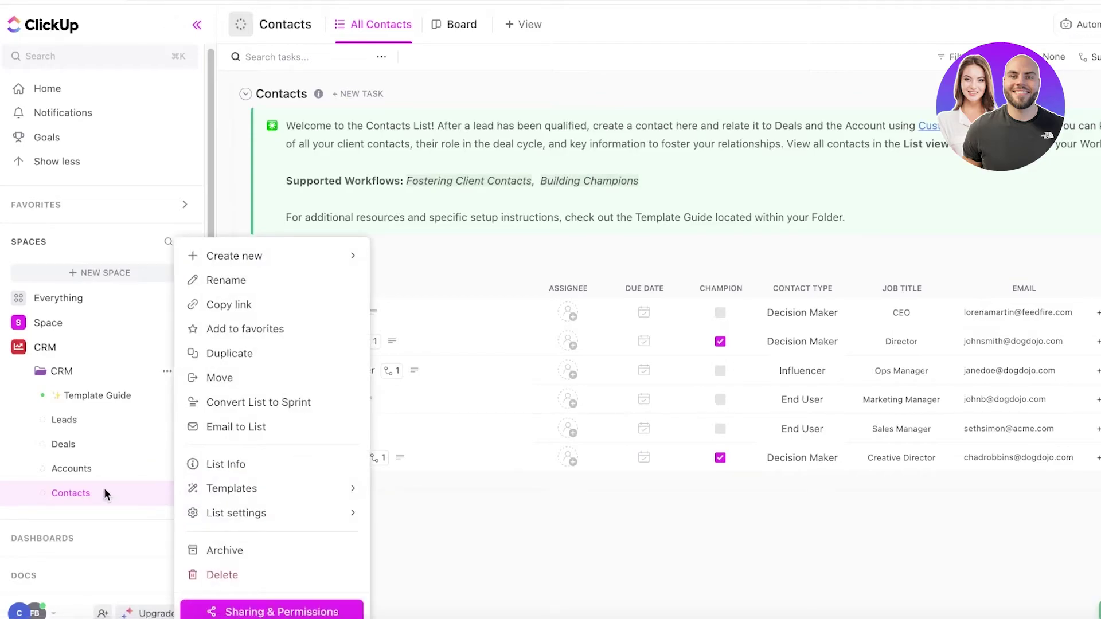
{"action": "left_click", "coordinate": [73, 491]}
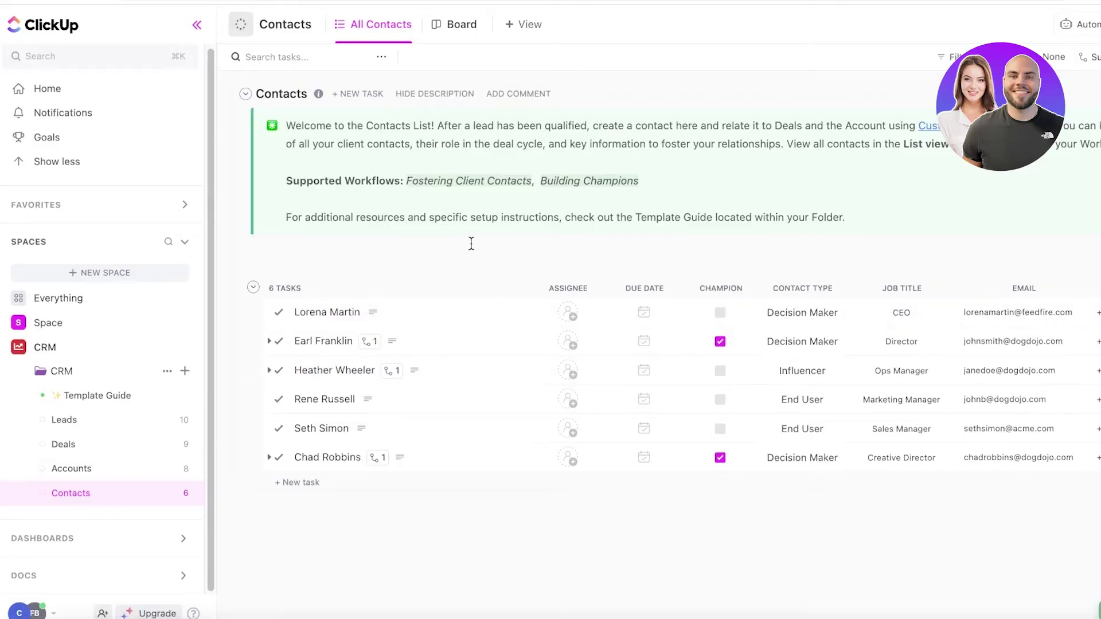
{"action": "left_click", "coordinate": [256, 94]}
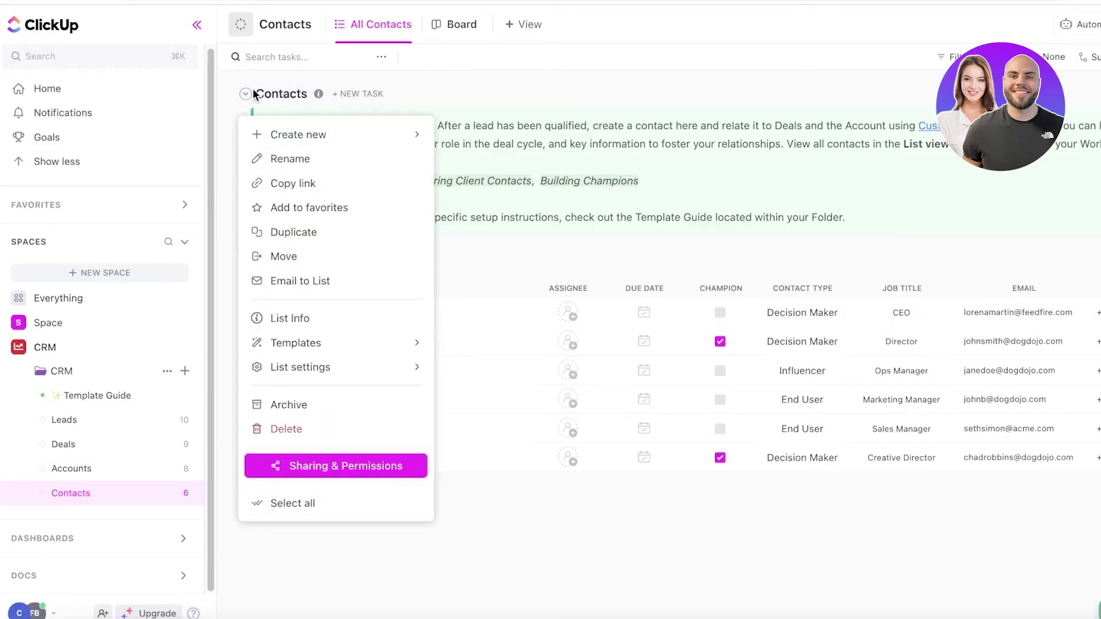
{"action": "left_click", "coordinate": [576, 322]}
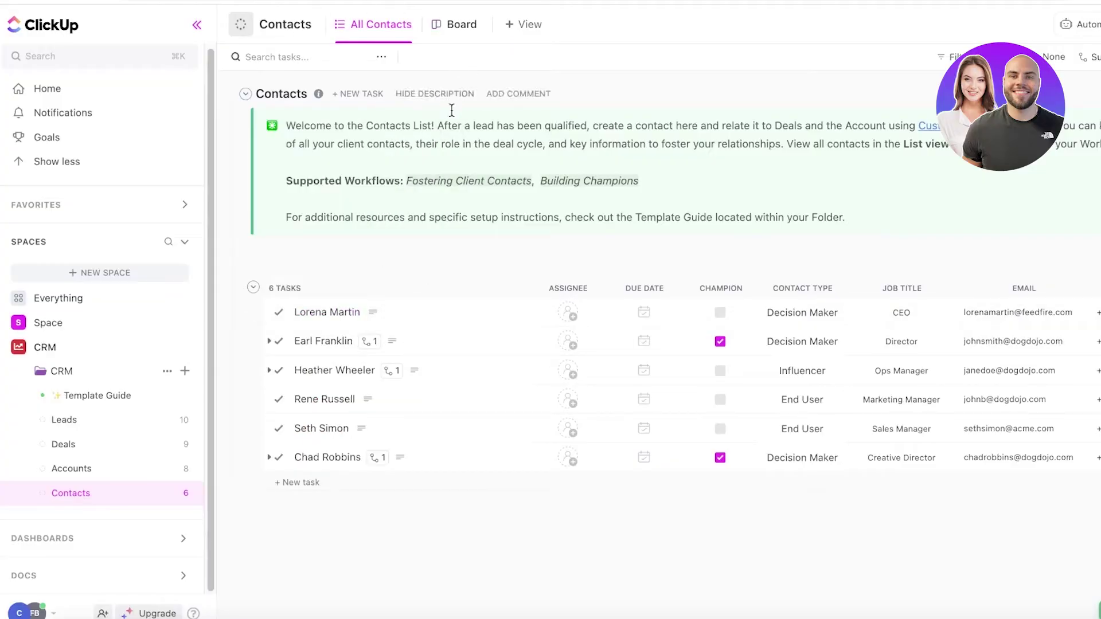
{"action": "left_click", "coordinate": [246, 94]}
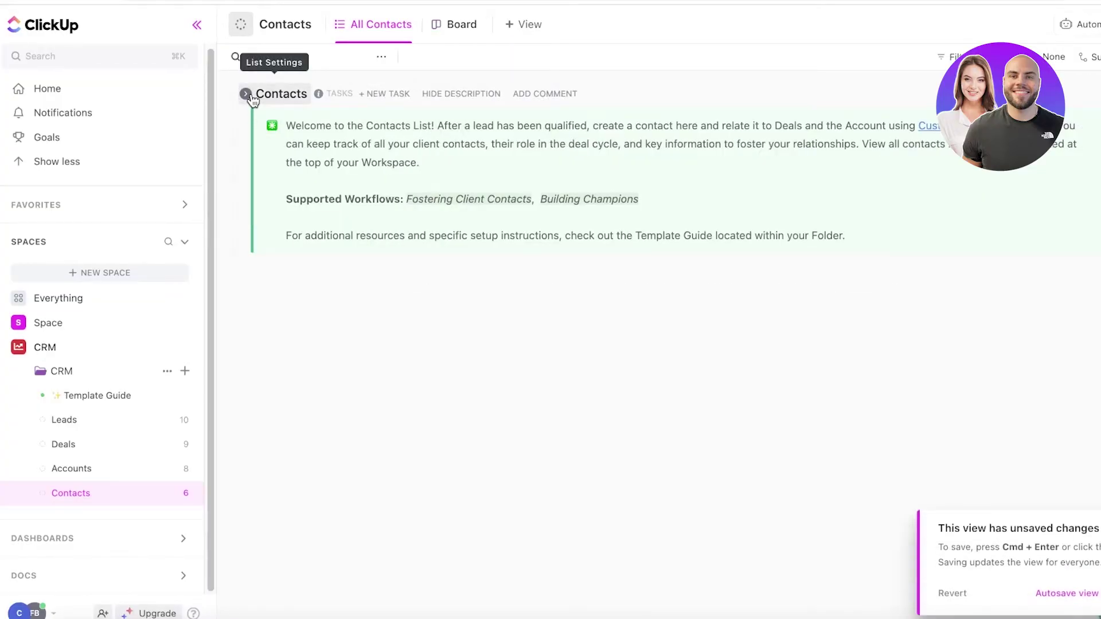
{"action": "left_click", "coordinate": [247, 94]}
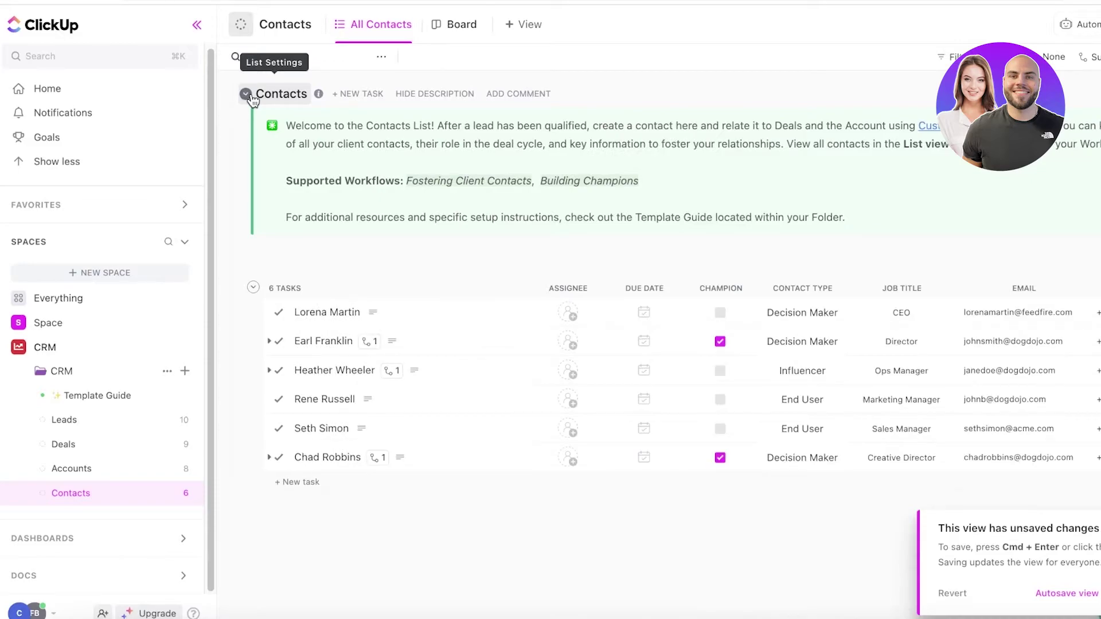
{"action": "left_click", "coordinate": [460, 23]}
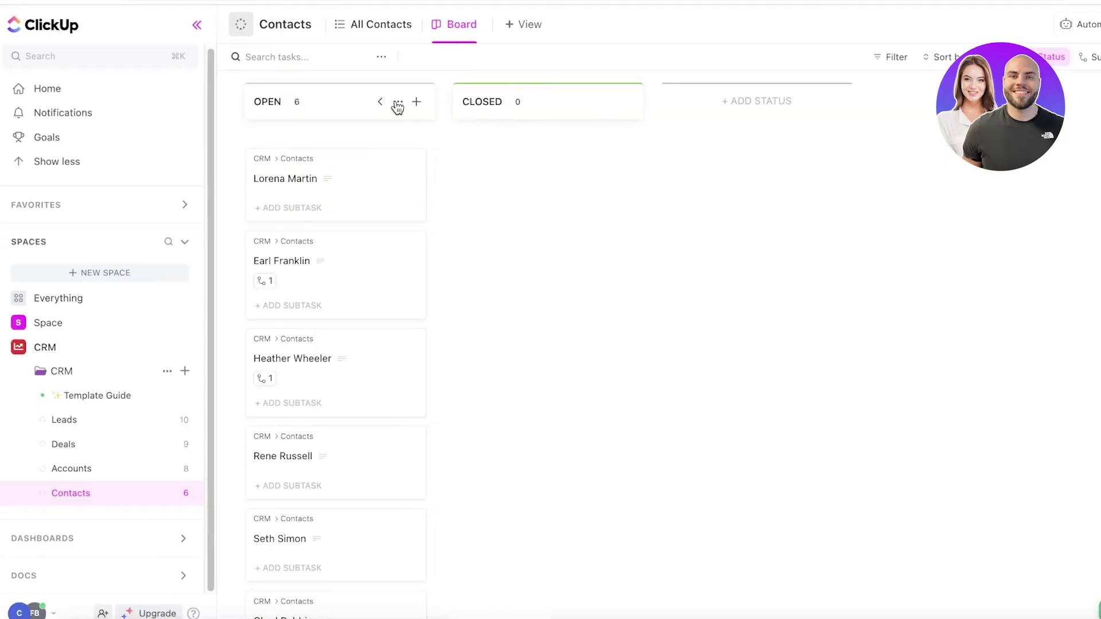
- Add a new VIP CONTACTS status column to the Contacts board
{"action": "left_click", "coordinate": [398, 105]}
{"action": "left_click", "coordinate": [747, 113]}
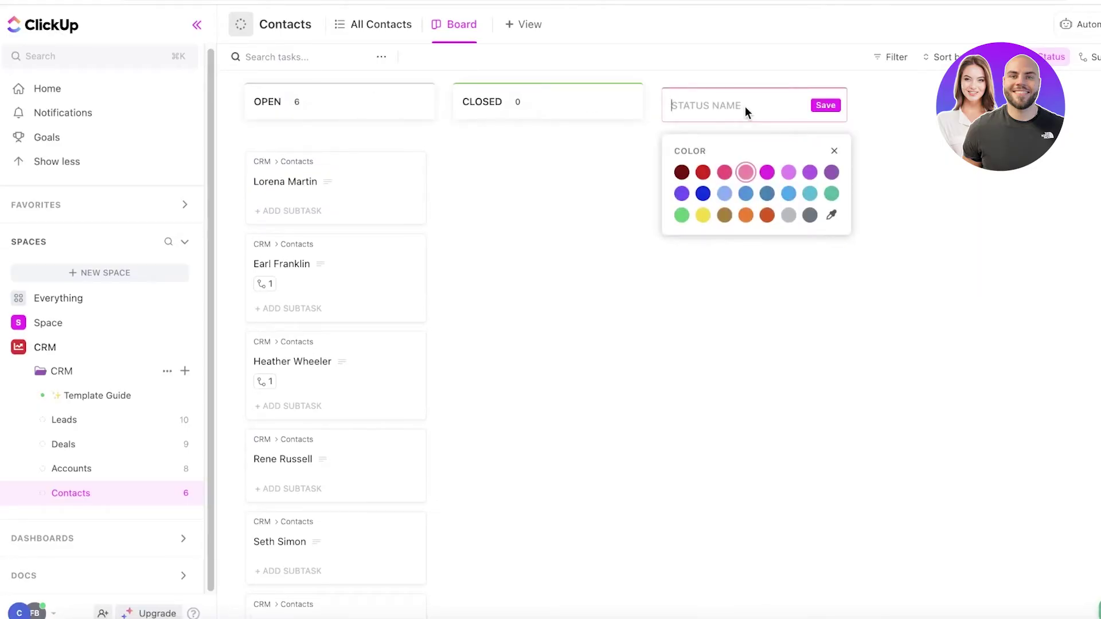
{"action": "type", "text": "VIP CONTACTS"}
{"action": "key", "text": "Return"}
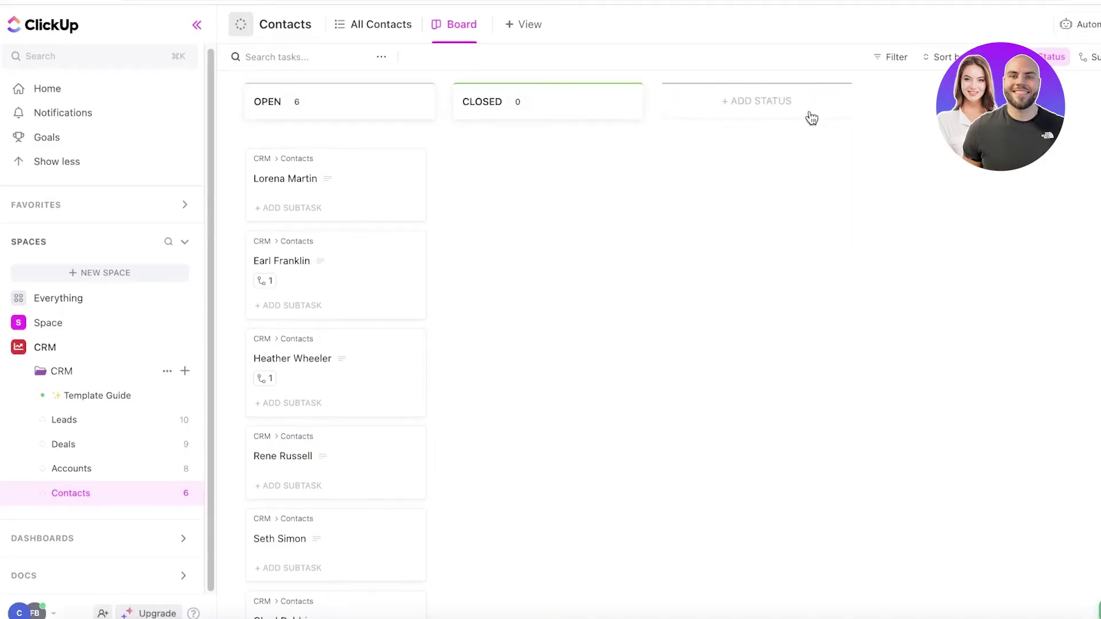
- Dismiss the extra status input and drag a contact card from Open into VIP CONTACTS
{"action": "left_click", "coordinate": [773, 116]}
{"action": "left_click", "coordinate": [569, 178]}
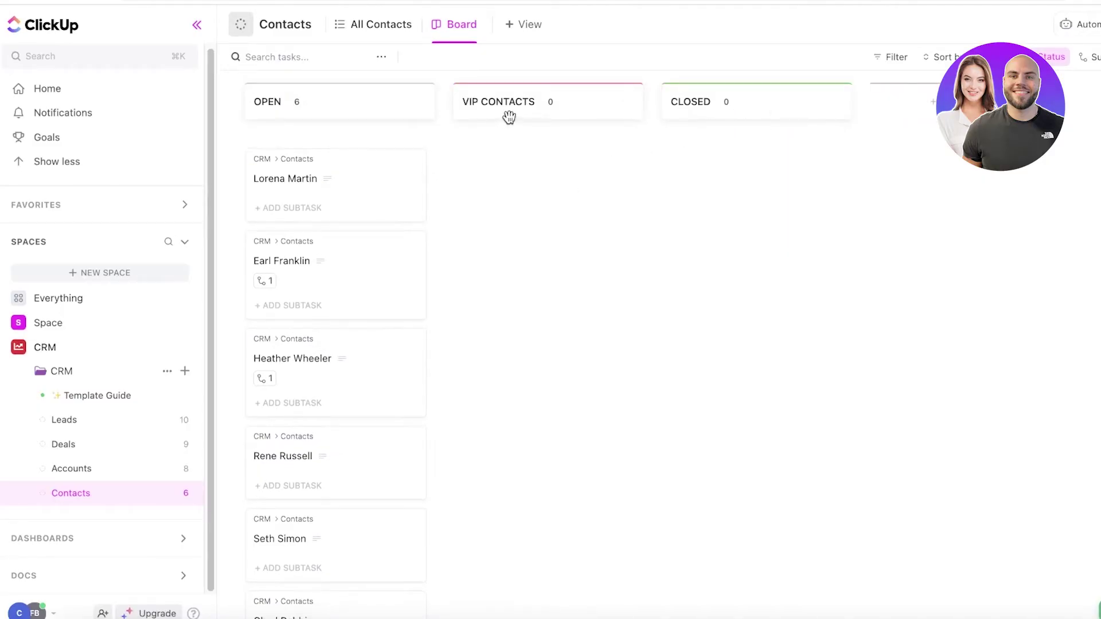
{"action": "left_click_drag", "start_coordinate": [285, 197], "coordinate": [512, 171]}
{"action": "left_click", "coordinate": [501, 343]}
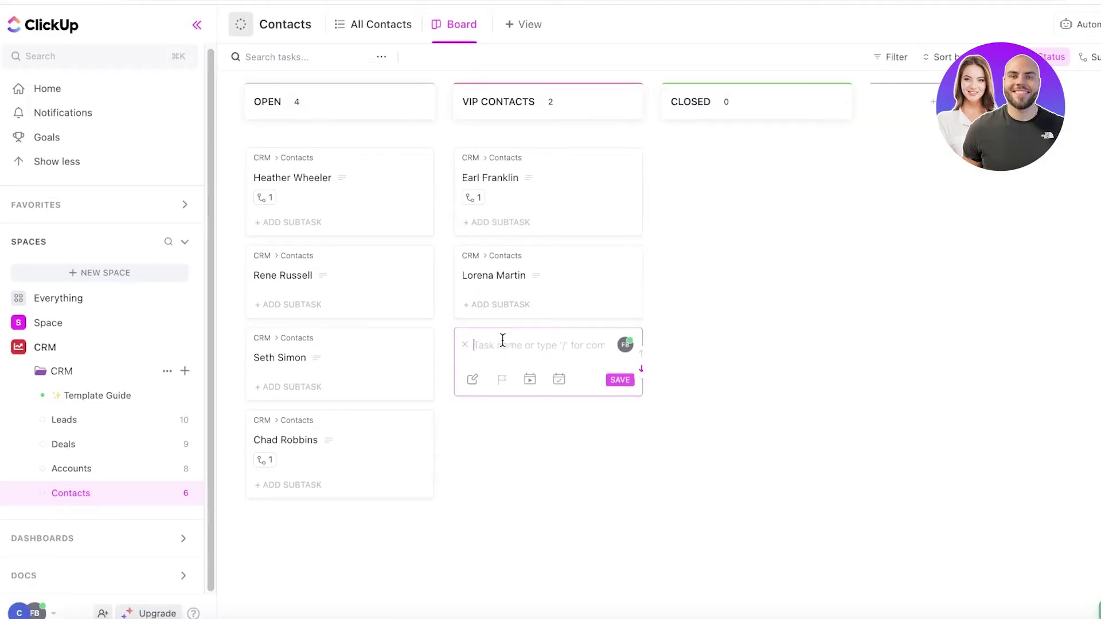
- Open the VIP contact's full task page and reveal its empty custom fields
{"action": "left_click", "coordinate": [552, 285]}
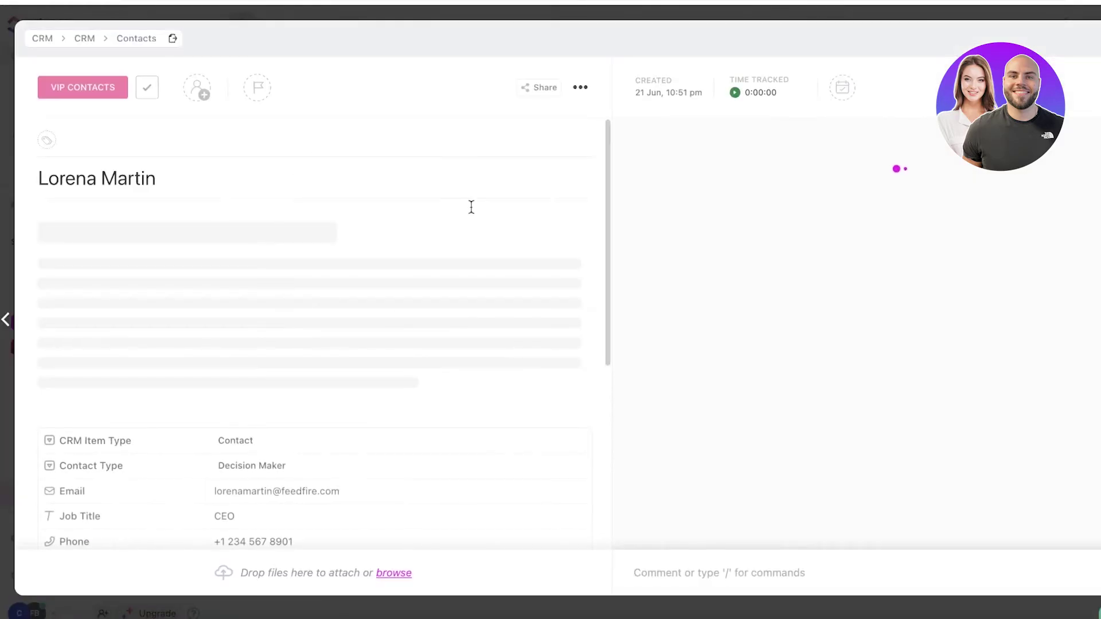
{"action": "scroll", "coordinate": [85, 280], "scroll_direction": "down", "scroll_amount": 3}
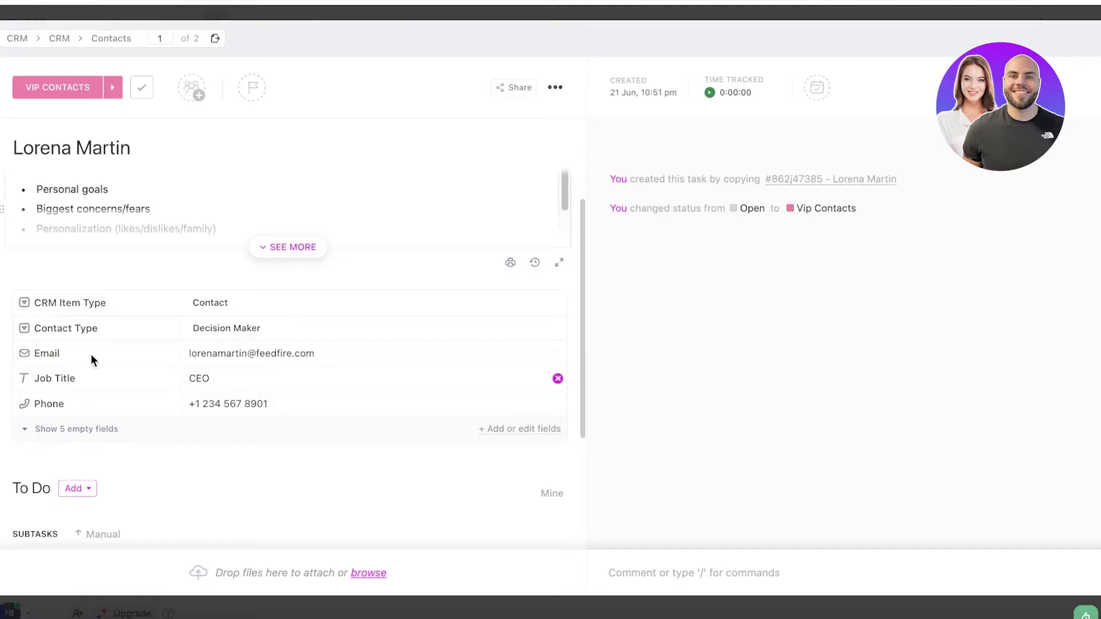
{"action": "left_click", "coordinate": [108, 431]}
{"action": "scroll", "coordinate": [137, 384], "scroll_direction": "down", "scroll_amount": 3}
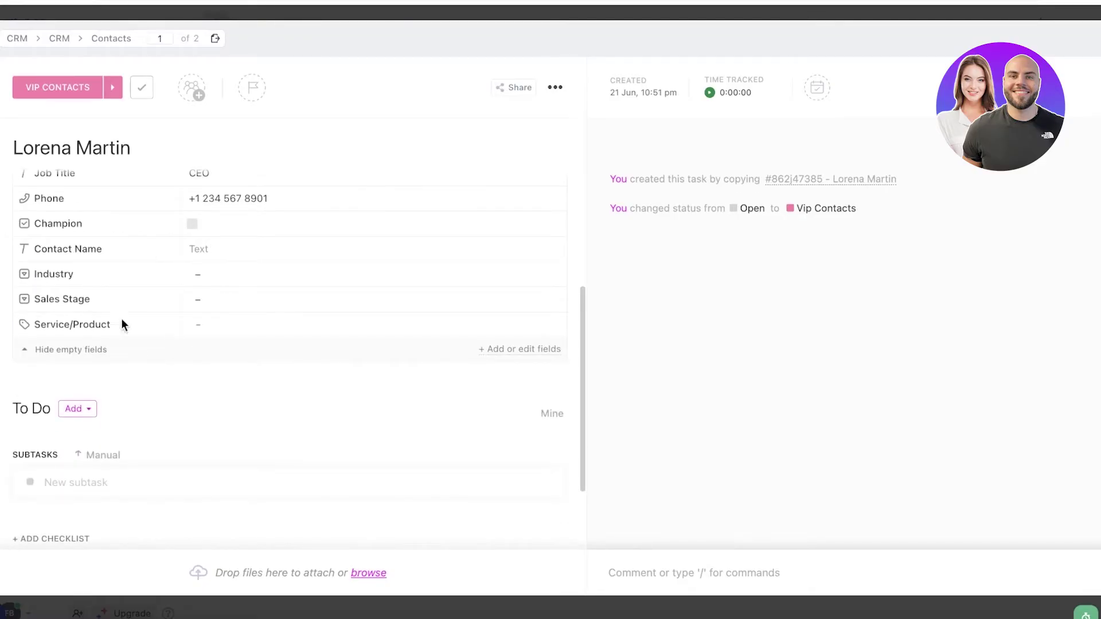
{"action": "scroll", "coordinate": [106, 281], "scroll_direction": "up", "scroll_amount": 1}
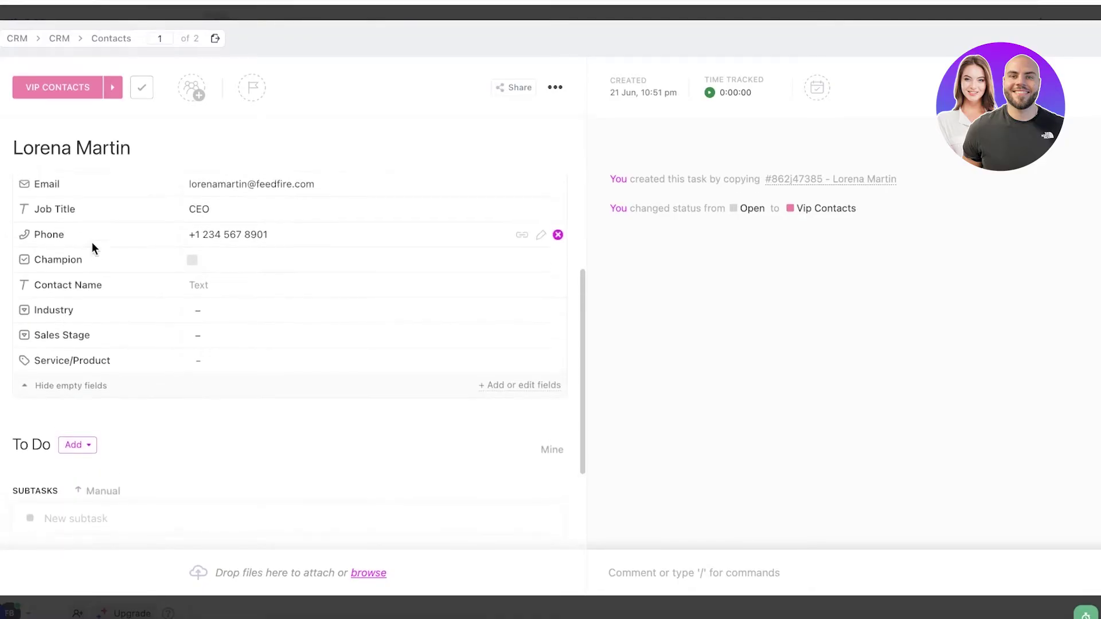
- Create a Files-type custom field named OLD DEALS for the Contacts list
{"action": "left_click", "coordinate": [500, 395]}
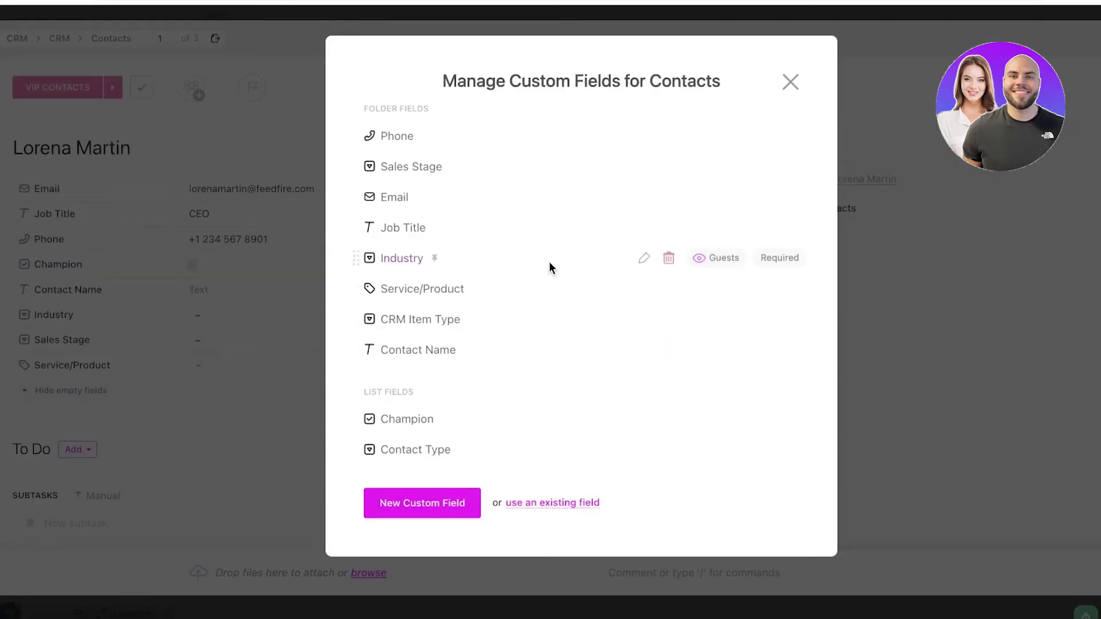
{"action": "left_click", "coordinate": [421, 509]}
{"action": "scroll", "coordinate": [411, 377], "scroll_direction": "down", "scroll_amount": 4}
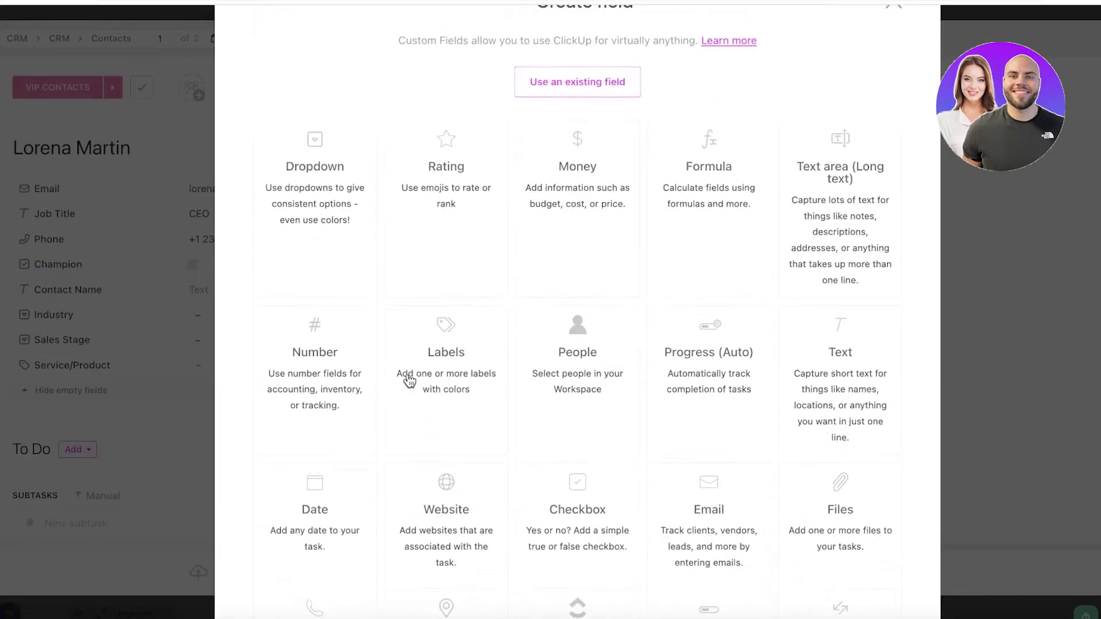
{"action": "scroll", "coordinate": [774, 177], "scroll_direction": "up", "scroll_amount": 4}
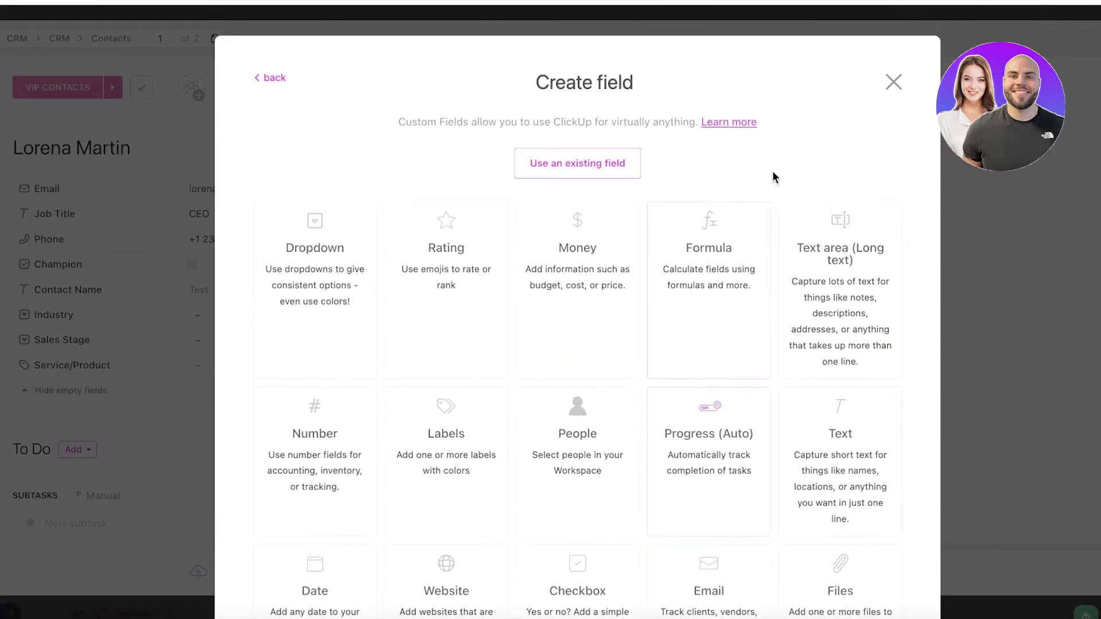
{"action": "scroll", "coordinate": [616, 129], "scroll_direction": "down", "scroll_amount": 4}
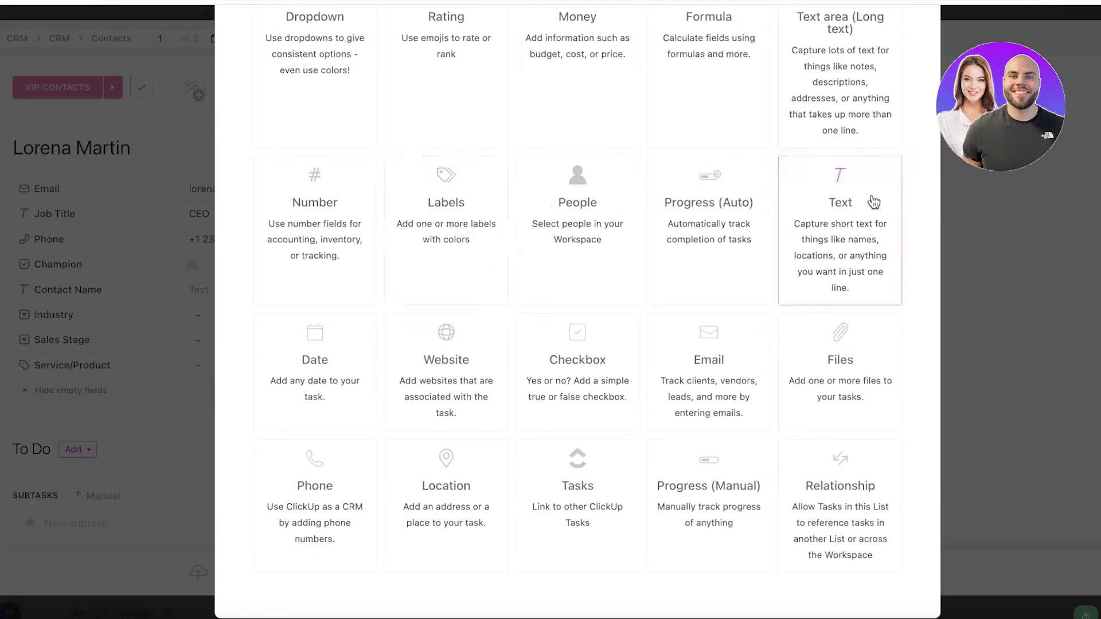
{"action": "left_click", "coordinate": [835, 380]}
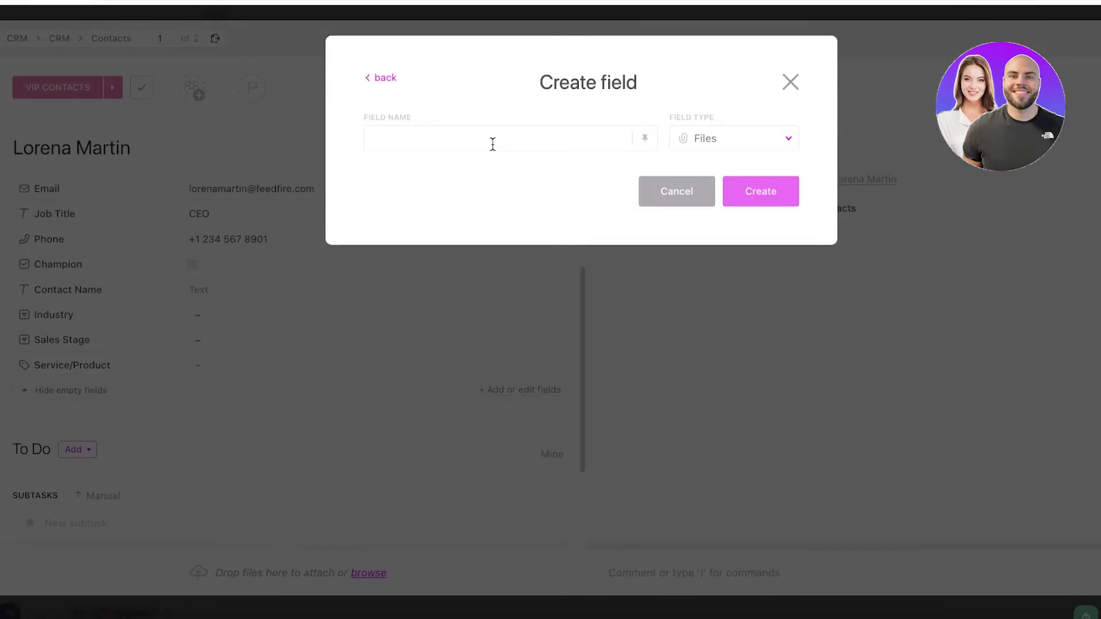
{"action": "type", "text": "OLD DEALS"}
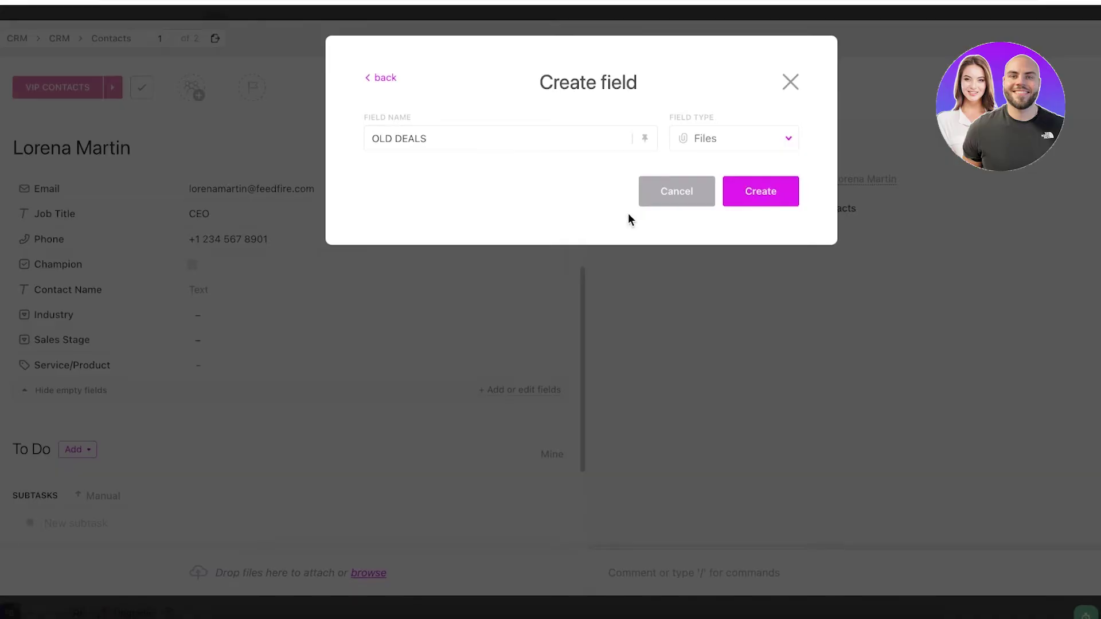
{"action": "key", "text": "Return"}
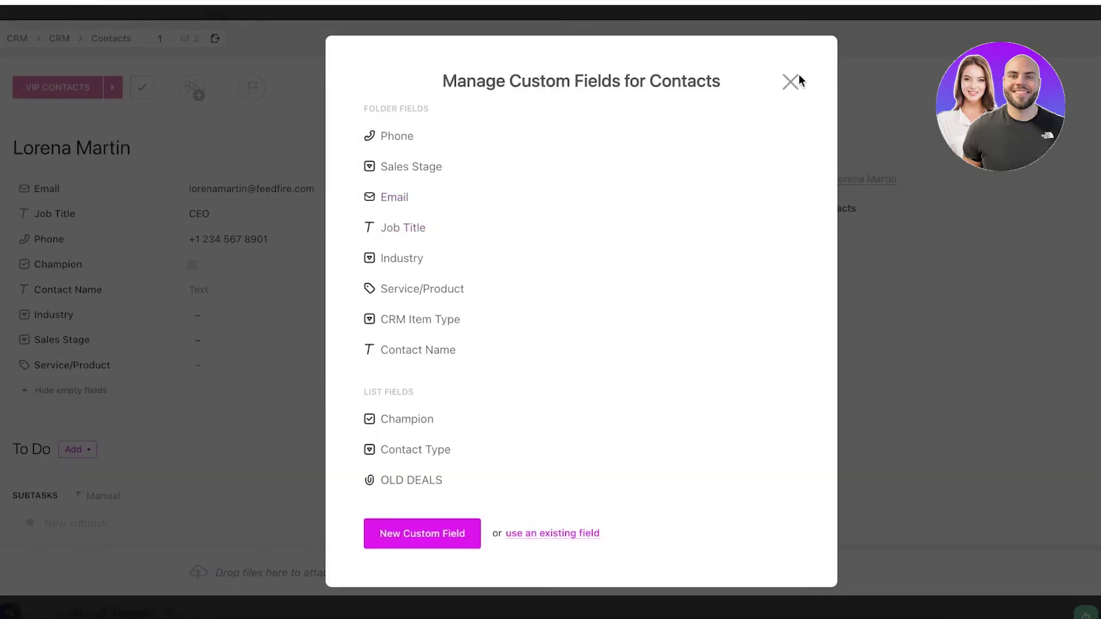
{"action": "left_click", "coordinate": [796, 81]}
- Close the contact's task page and return to the Contacts board
{"action": "scroll", "coordinate": [184, 303], "scroll_direction": "down", "scroll_amount": 3}
{"action": "scroll", "coordinate": [182, 303], "scroll_direction": "up", "scroll_amount": 10}
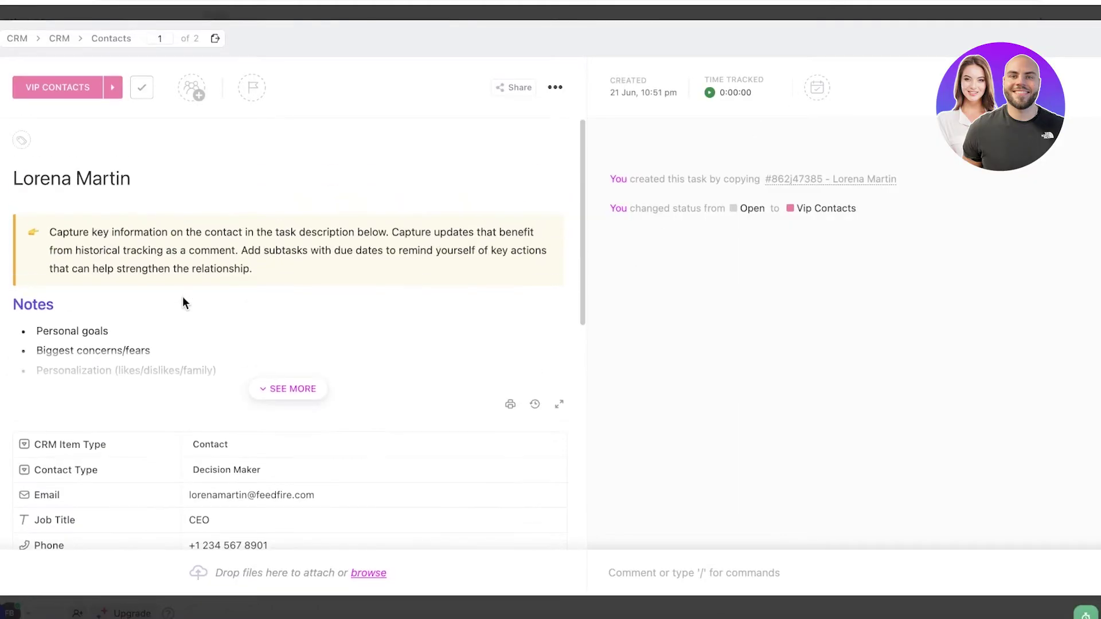
{"action": "scroll", "coordinate": [367, 298], "scroll_direction": "down", "scroll_amount": 5}
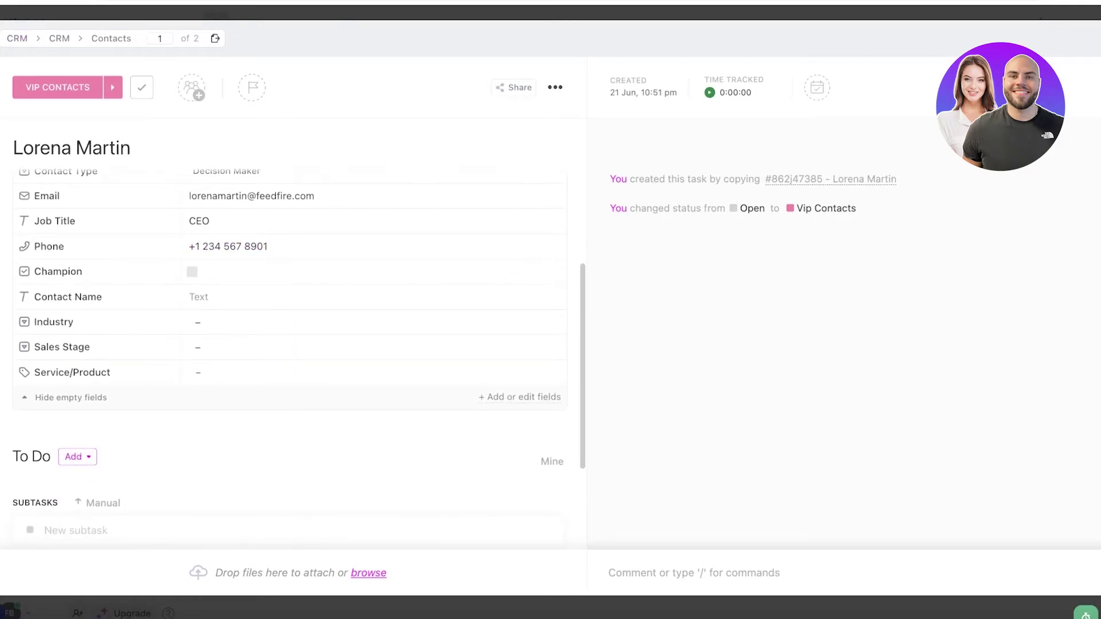
{"action": "key", "text": "Escape"}
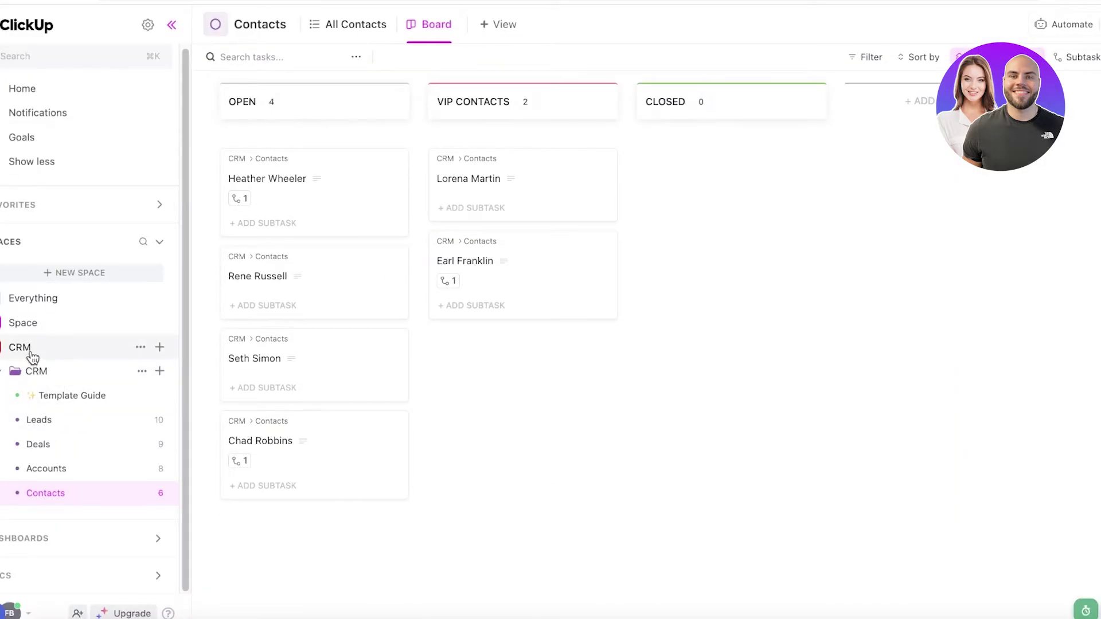
- Open the Accounts list, check the My Accounts and Customers views, then return to All Accounts
{"action": "left_click", "coordinate": [78, 471]}
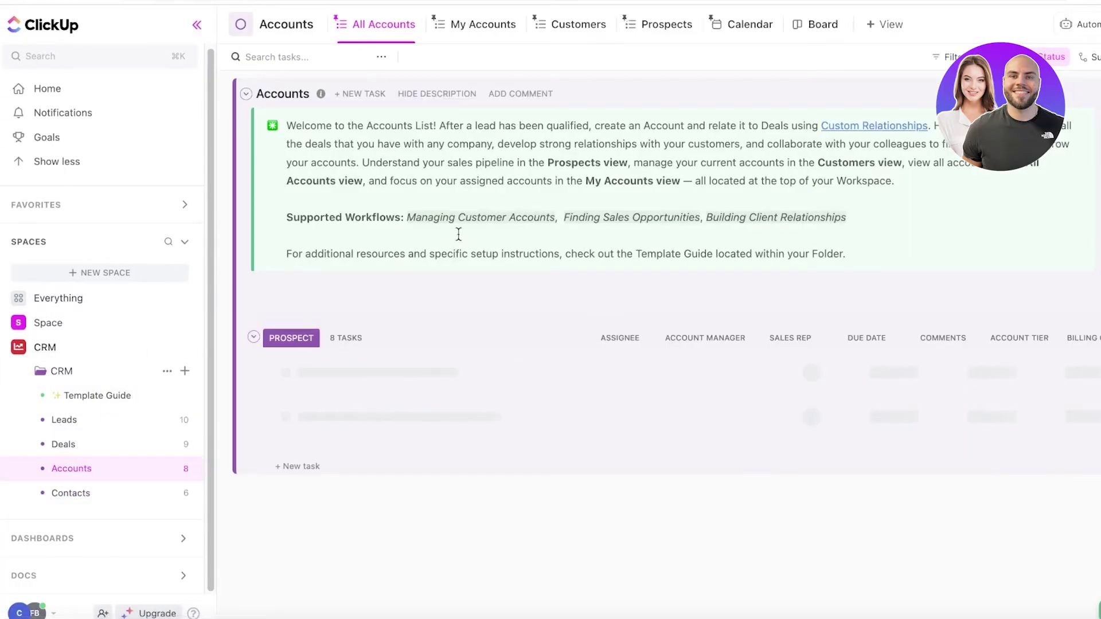
{"action": "scroll", "coordinate": [425, 269], "scroll_direction": "down", "scroll_amount": 2}
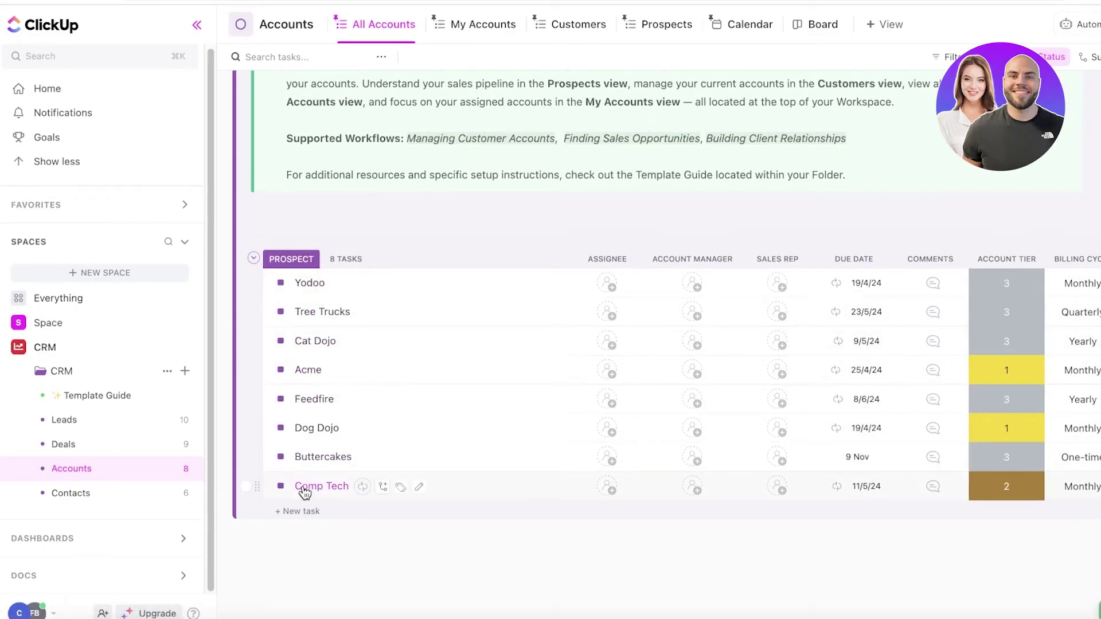
{"action": "scroll", "coordinate": [321, 258], "scroll_direction": "up", "scroll_amount": 2}
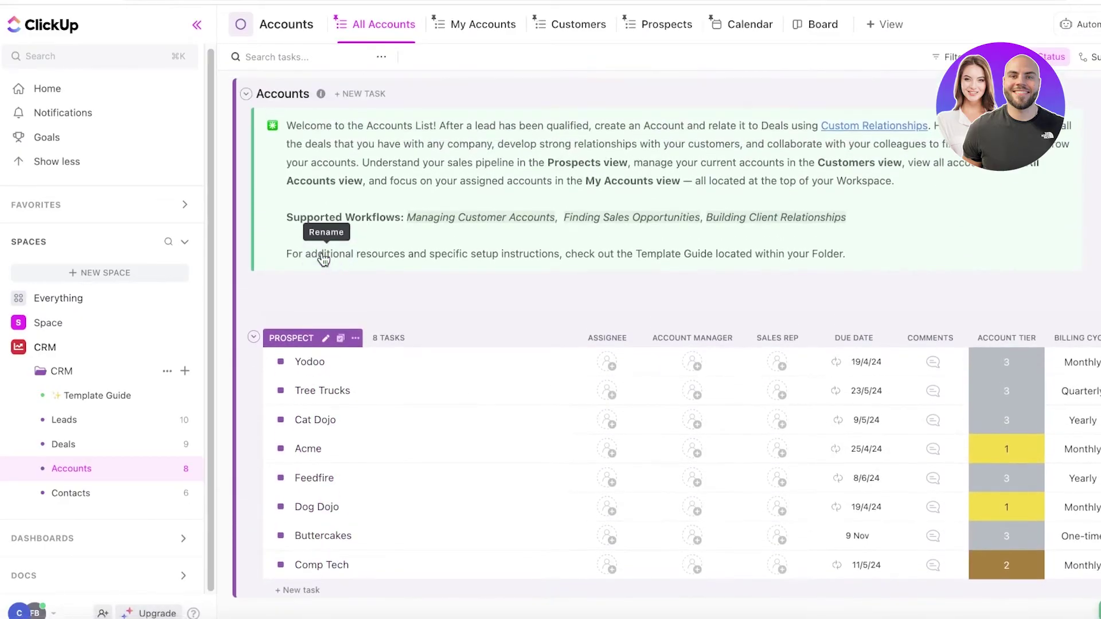
{"action": "left_click", "coordinate": [459, 26]}
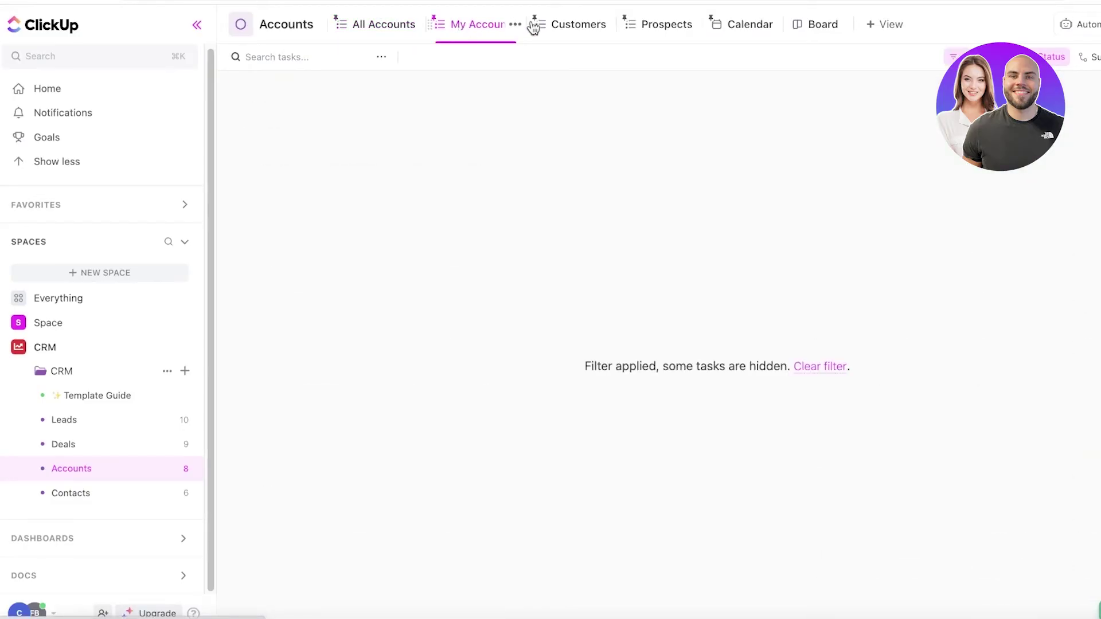
{"action": "left_click", "coordinate": [577, 26]}
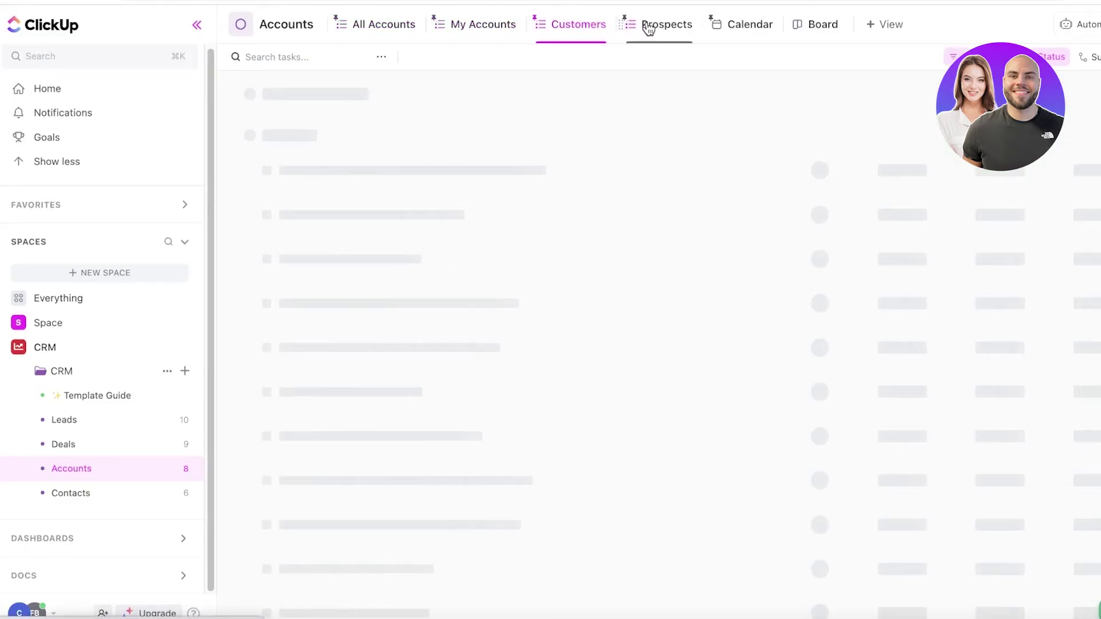
{"action": "left_click", "coordinate": [347, 29]}
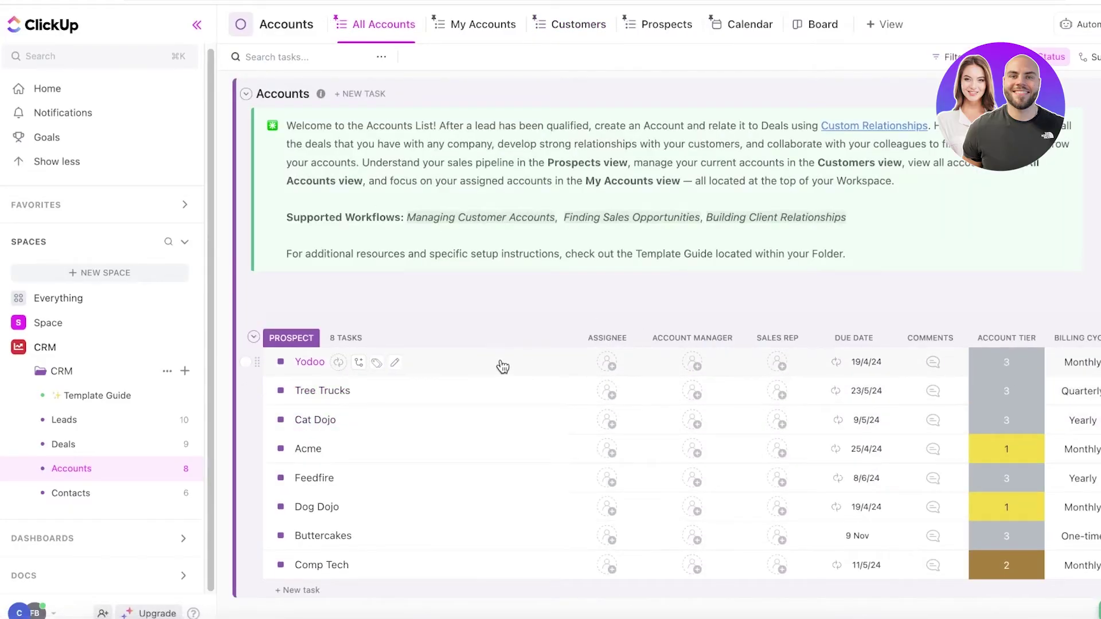
- Change the Yodoo account's status from Prospect to Active
{"action": "left_click", "coordinate": [481, 363]}
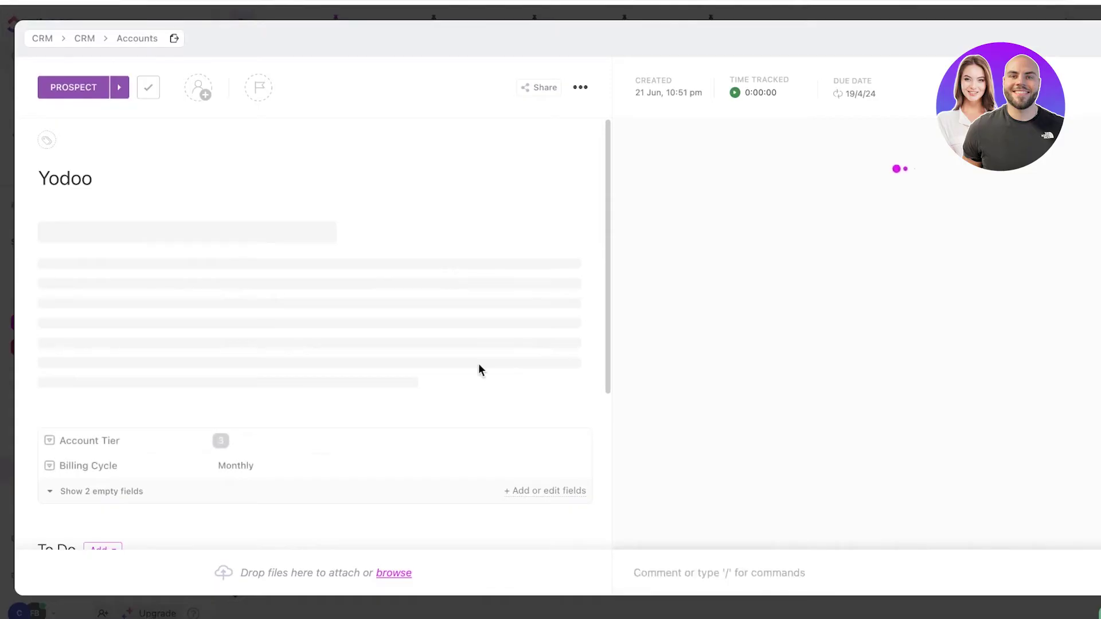
{"action": "left_click", "coordinate": [119, 87]}
{"action": "left_click", "coordinate": [86, 88]}
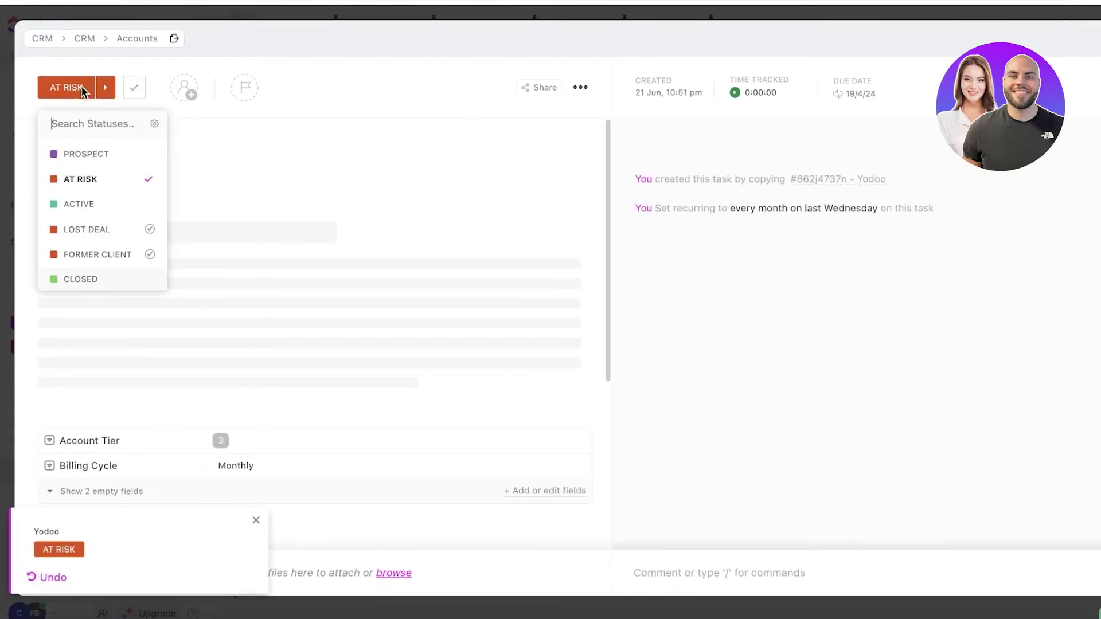
{"action": "left_click", "coordinate": [92, 206]}
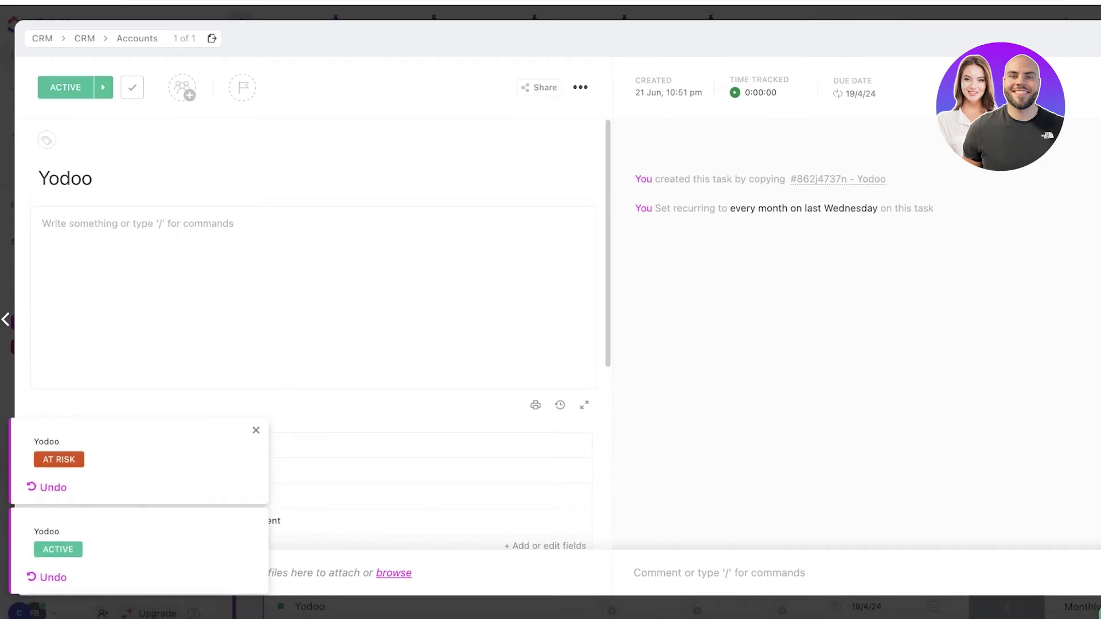
{"action": "key", "text": "Escape"}
{"action": "scroll", "coordinate": [395, 238], "scroll_direction": "down", "scroll_amount": 1}
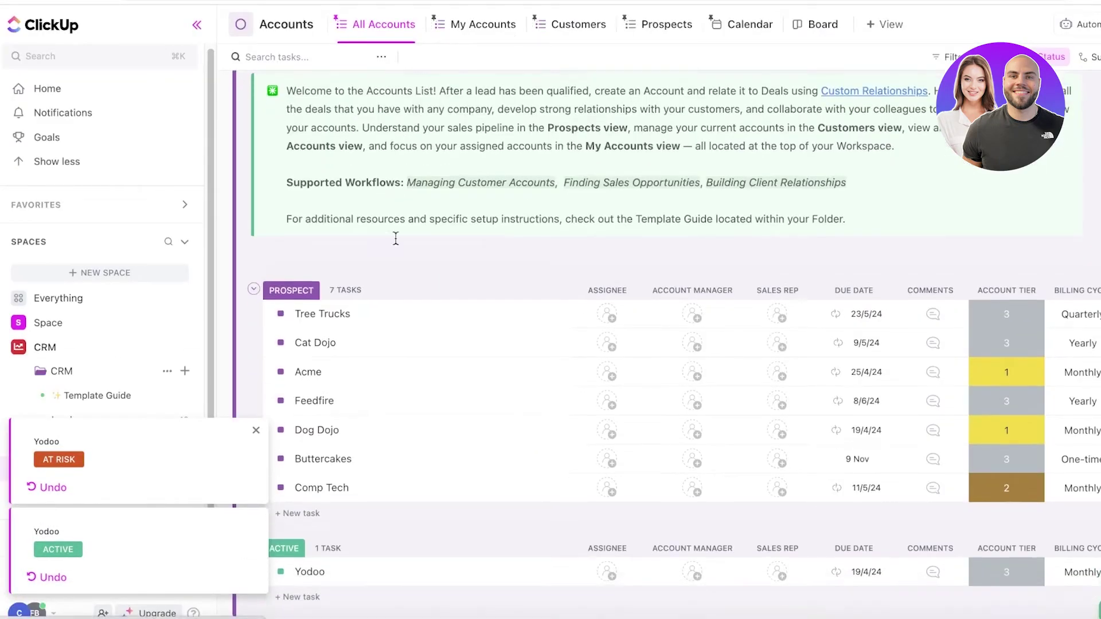
{"action": "scroll", "coordinate": [396, 238], "scroll_direction": "down", "scroll_amount": 3}
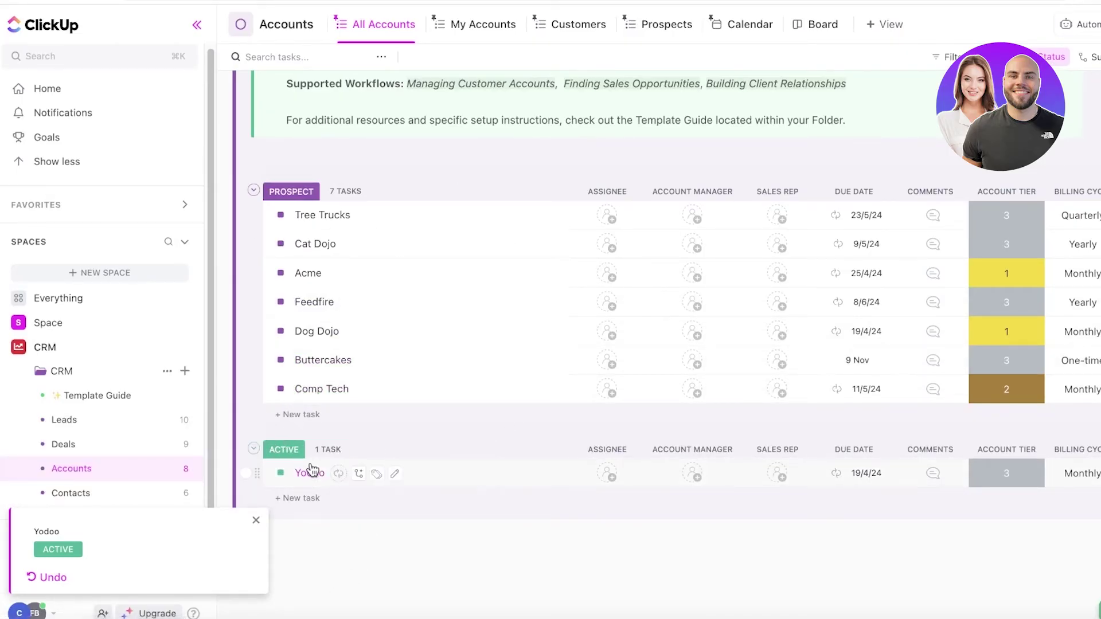
{"action": "scroll", "coordinate": [310, 484], "scroll_direction": "up", "scroll_amount": 5}
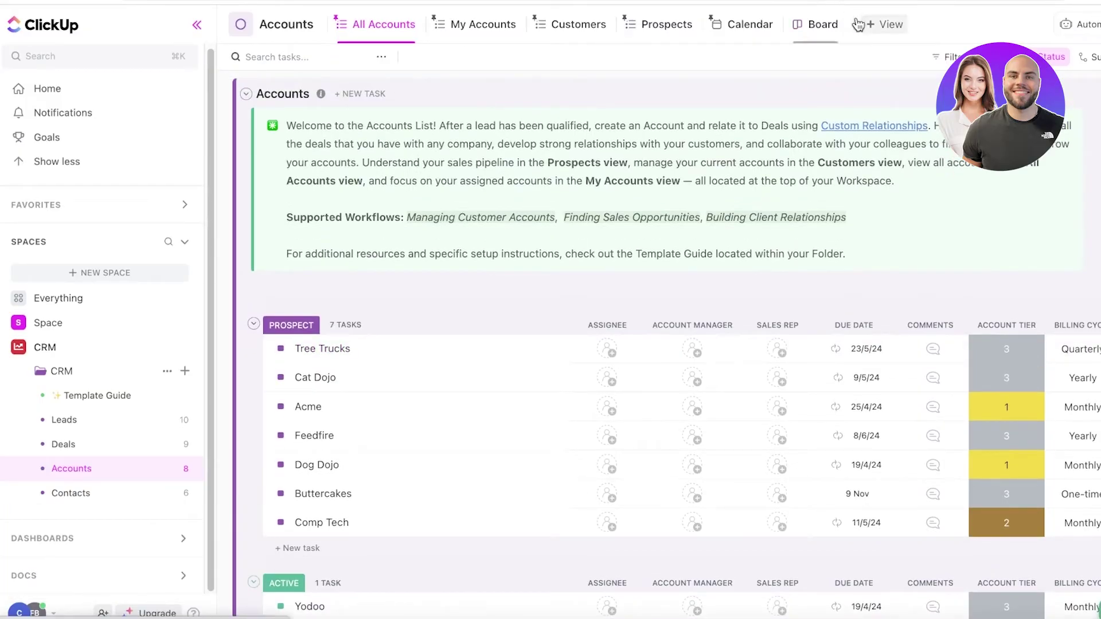
- In Board view, assign the Yodoo account to myself and confirm it in My Accounts
{"action": "left_click", "coordinate": [830, 29]}
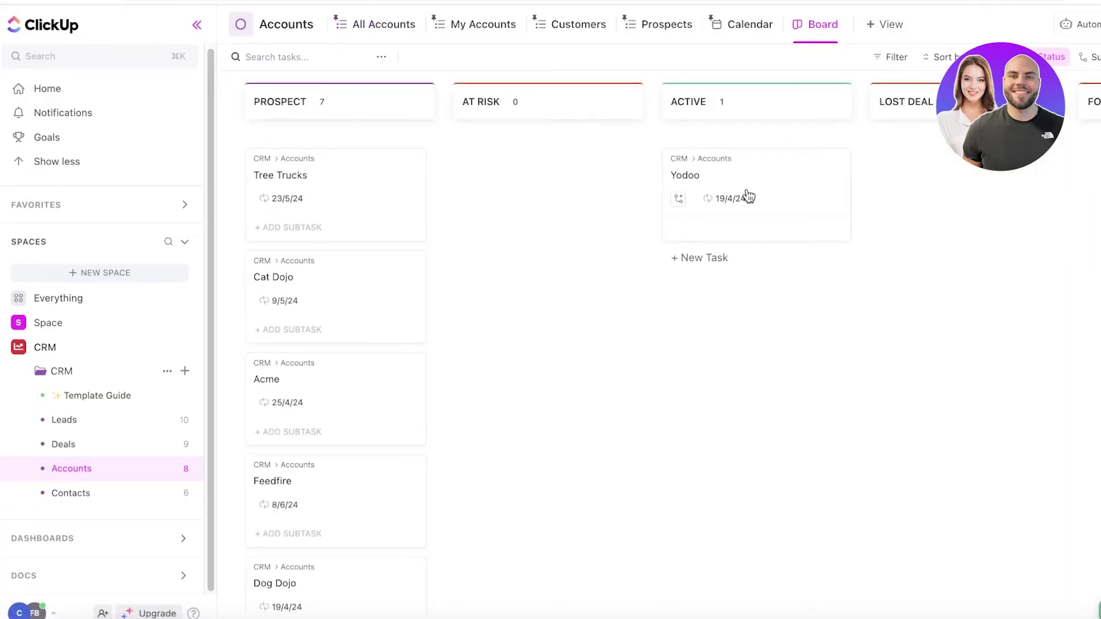
{"action": "left_click_drag", "start_coordinate": [748, 196], "coordinate": [393, 190]}
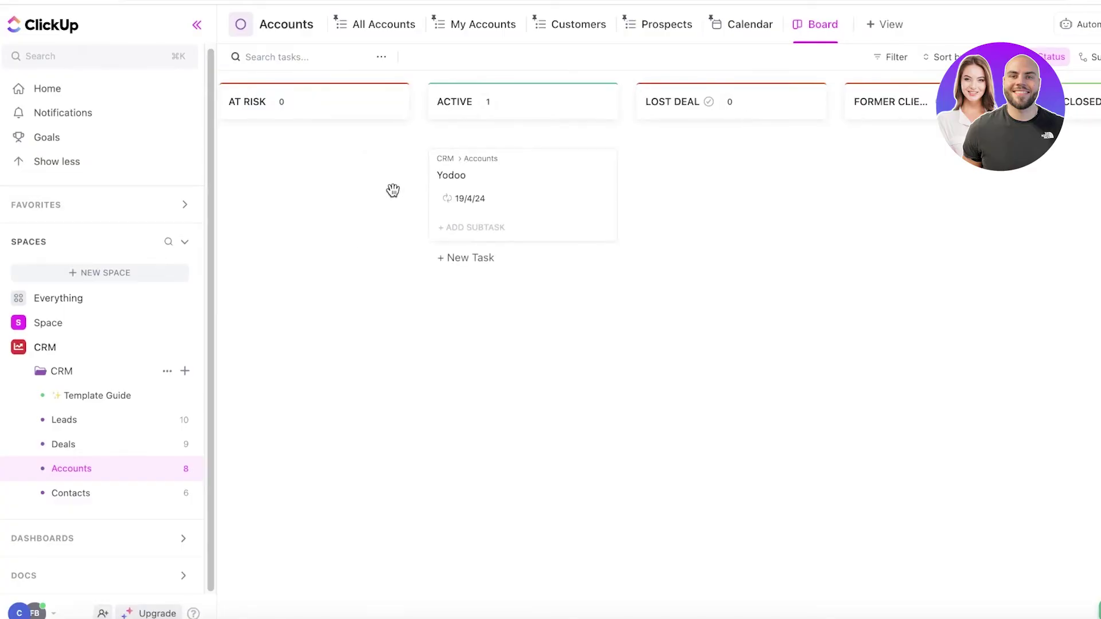
{"action": "left_click", "coordinate": [522, 176]}
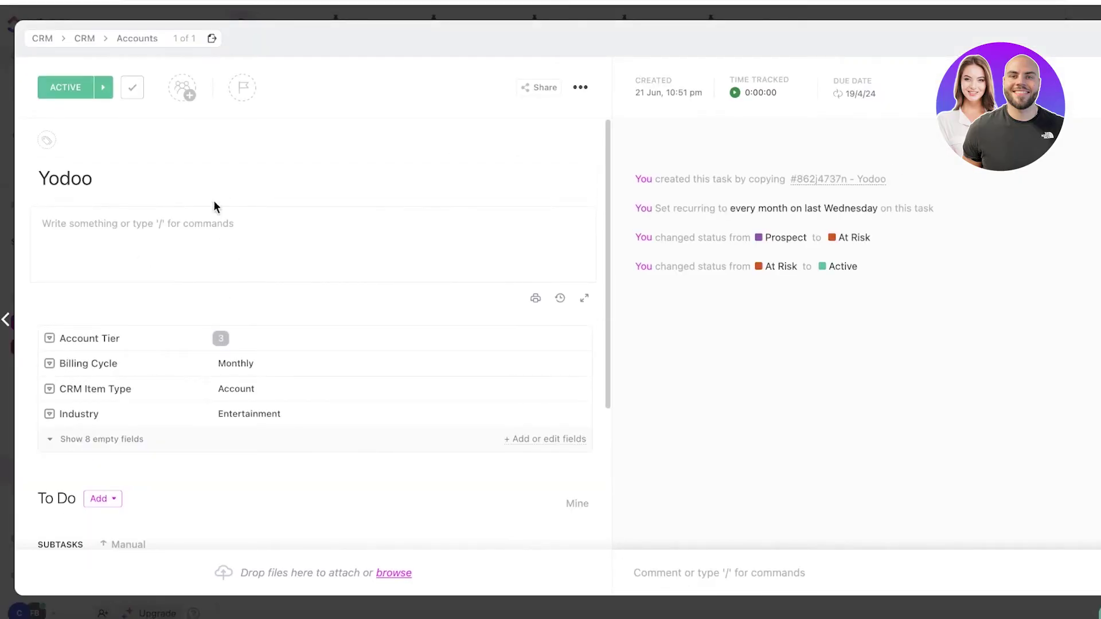
{"action": "left_click", "coordinate": [183, 87]}
{"action": "left_click", "coordinate": [249, 170]}
{"action": "key", "text": "Escape"}
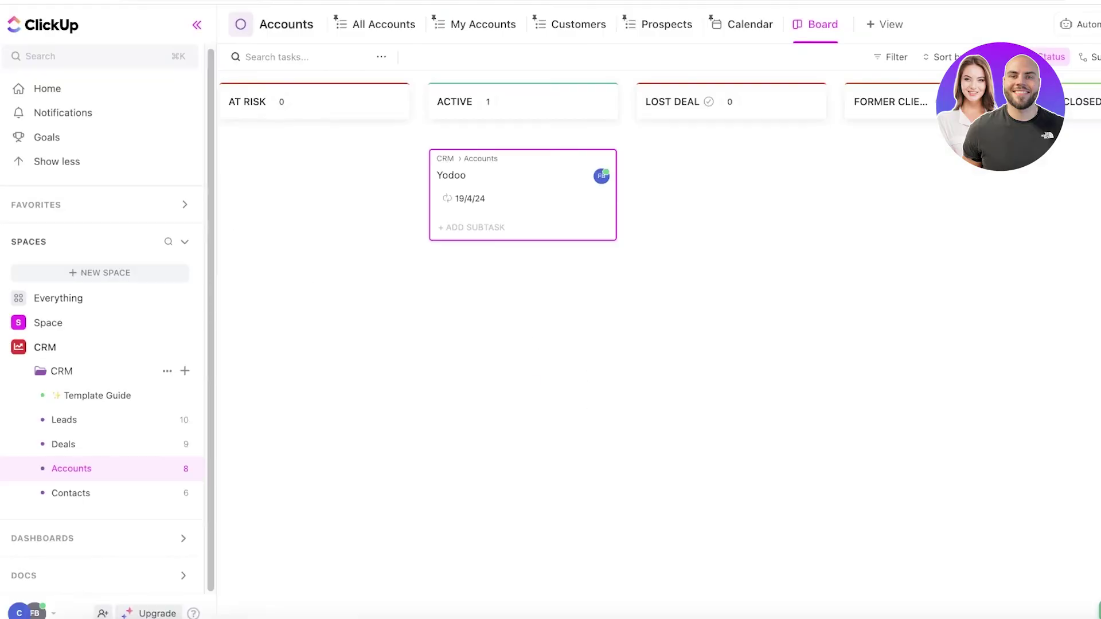
{"action": "left_click", "coordinate": [544, 28]}
{"action": "left_click", "coordinate": [453, 29]}
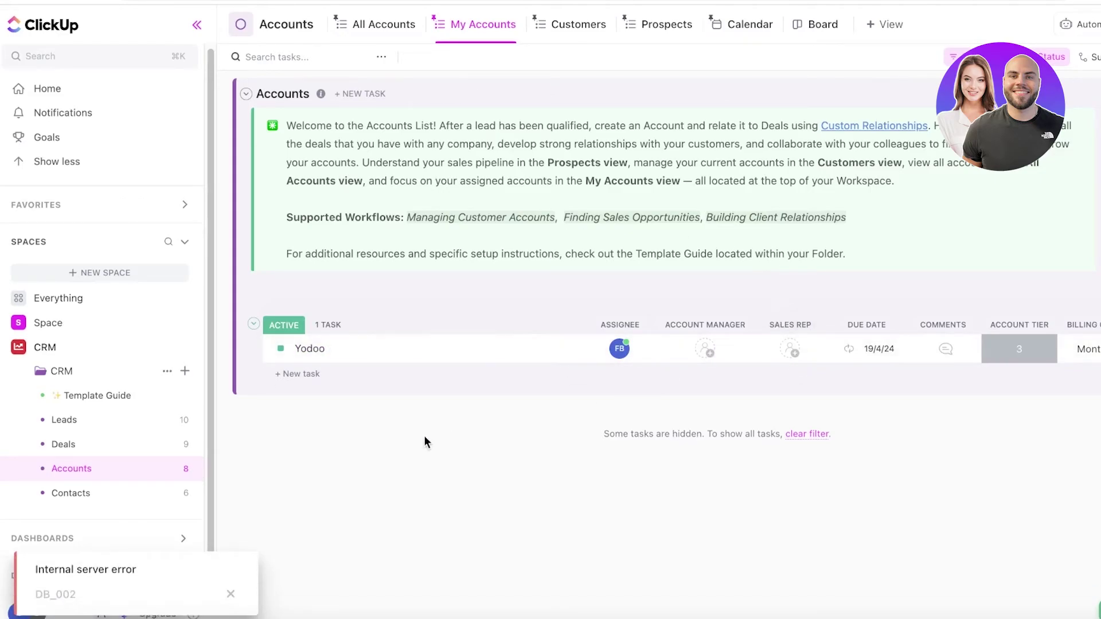
- Open the Deals list and scroll through its nine deals to the rightmost column
{"action": "left_click", "coordinate": [72, 446]}
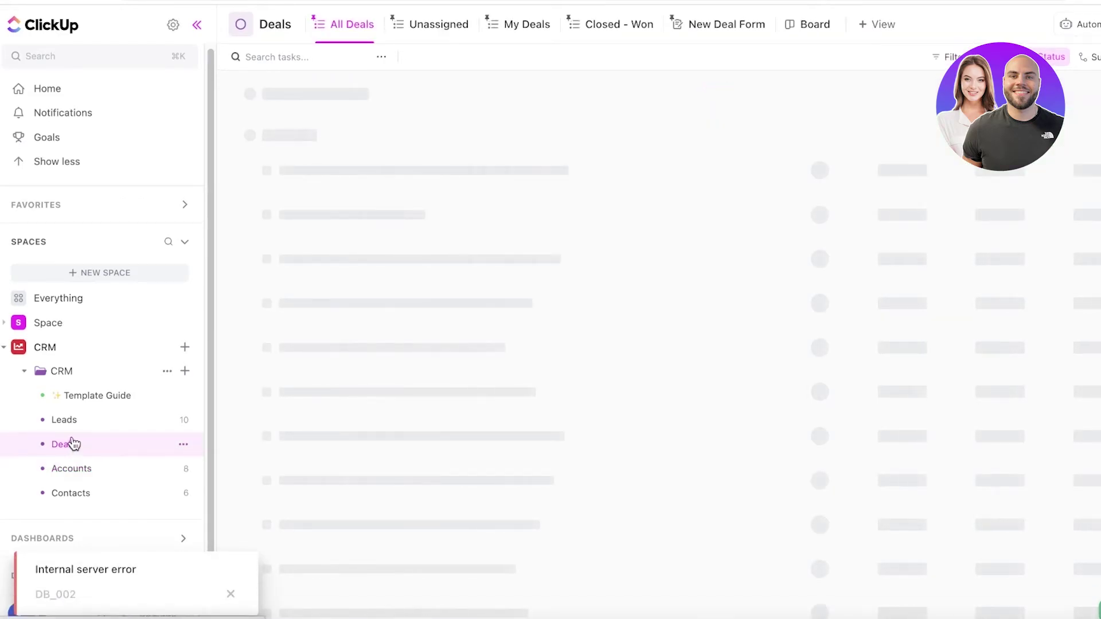
{"action": "scroll", "coordinate": [459, 247], "scroll_direction": "down", "scroll_amount": 2}
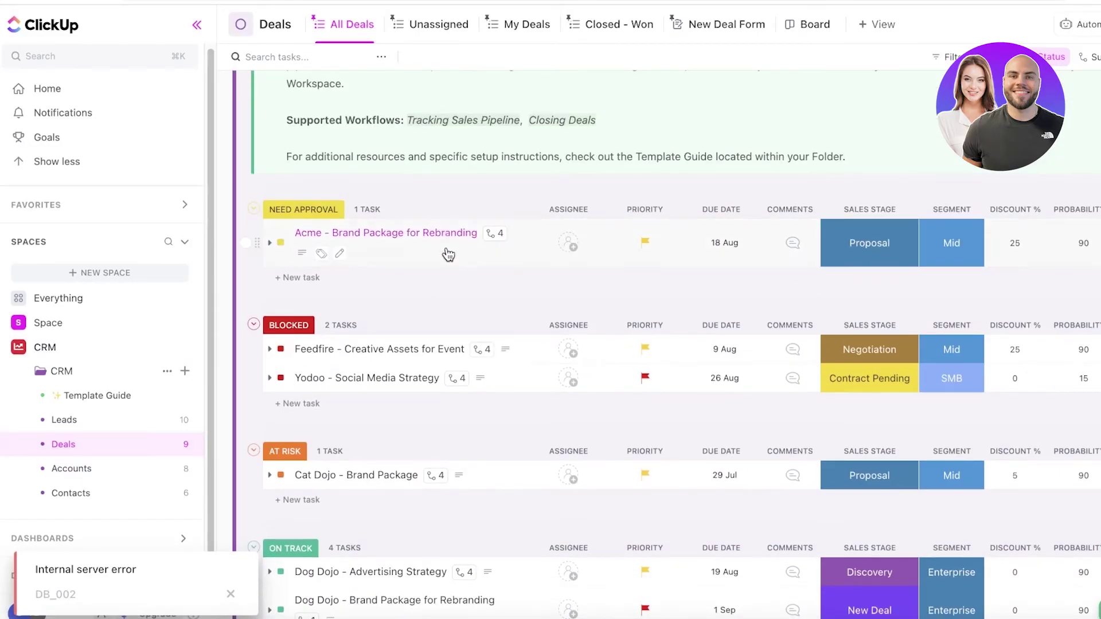
{"action": "scroll", "coordinate": [448, 254], "scroll_direction": "down", "scroll_amount": 2}
{"action": "scroll", "coordinate": [295, 216], "scroll_direction": "up", "scroll_amount": 1}
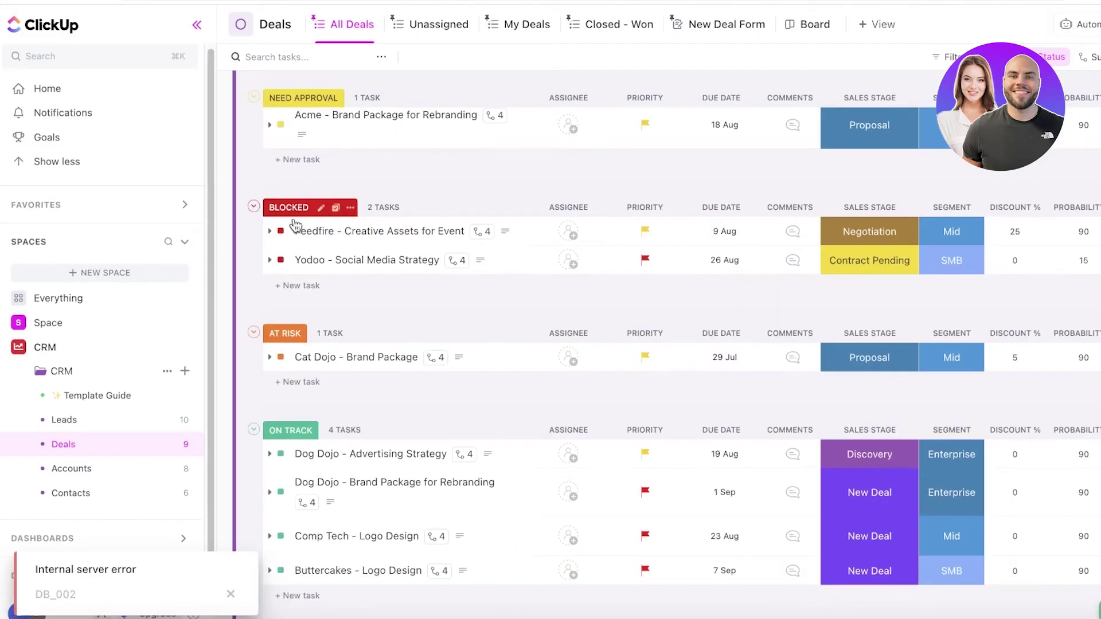
{"action": "scroll", "coordinate": [292, 336], "scroll_direction": "down", "scroll_amount": 3}
{"action": "scroll", "coordinate": [304, 318], "scroll_direction": "down", "scroll_amount": 2}
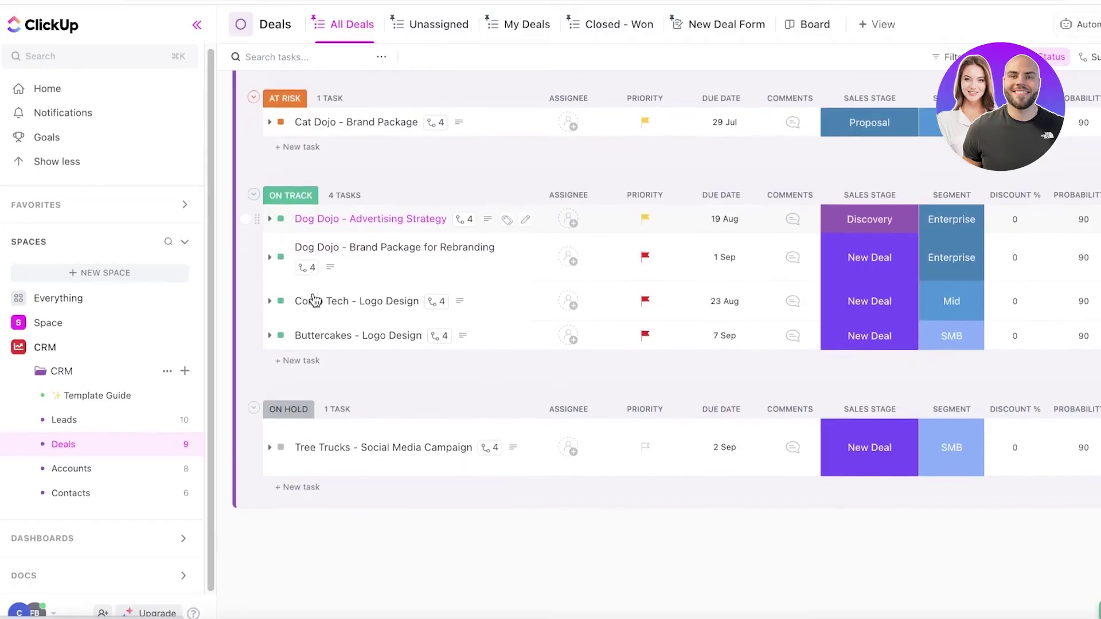
{"action": "scroll", "coordinate": [447, 150], "scroll_direction": "up", "scroll_amount": 9}
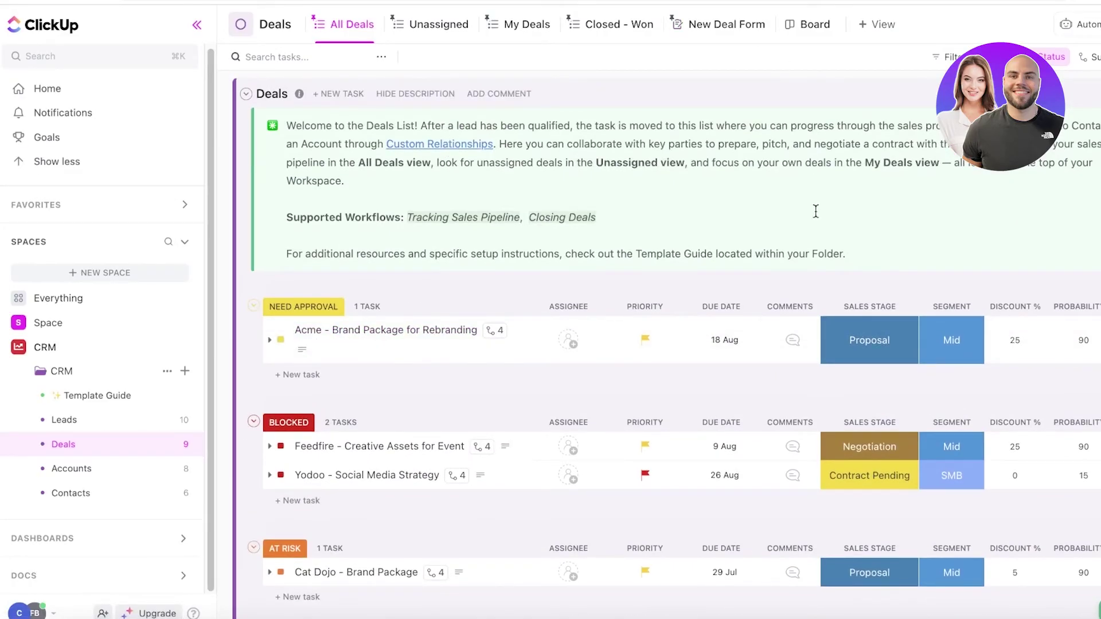
{"action": "scroll", "coordinate": [764, 457], "scroll_direction": "down", "scroll_amount": 3}
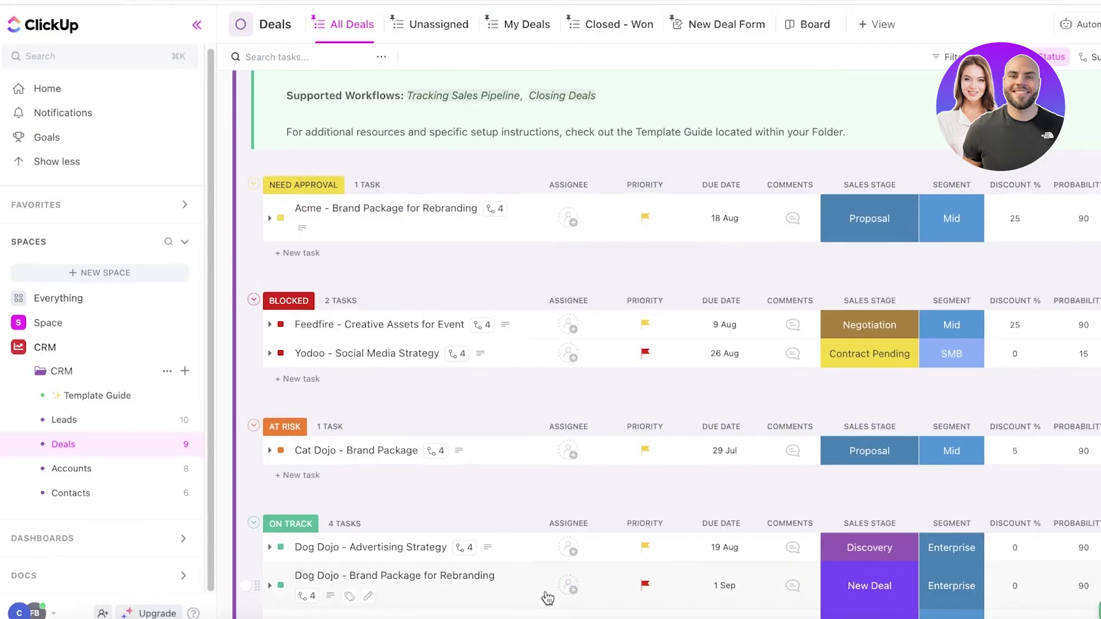
{"action": "scroll", "coordinate": [689, 611], "scroll_direction": "right", "scroll_amount": 4}
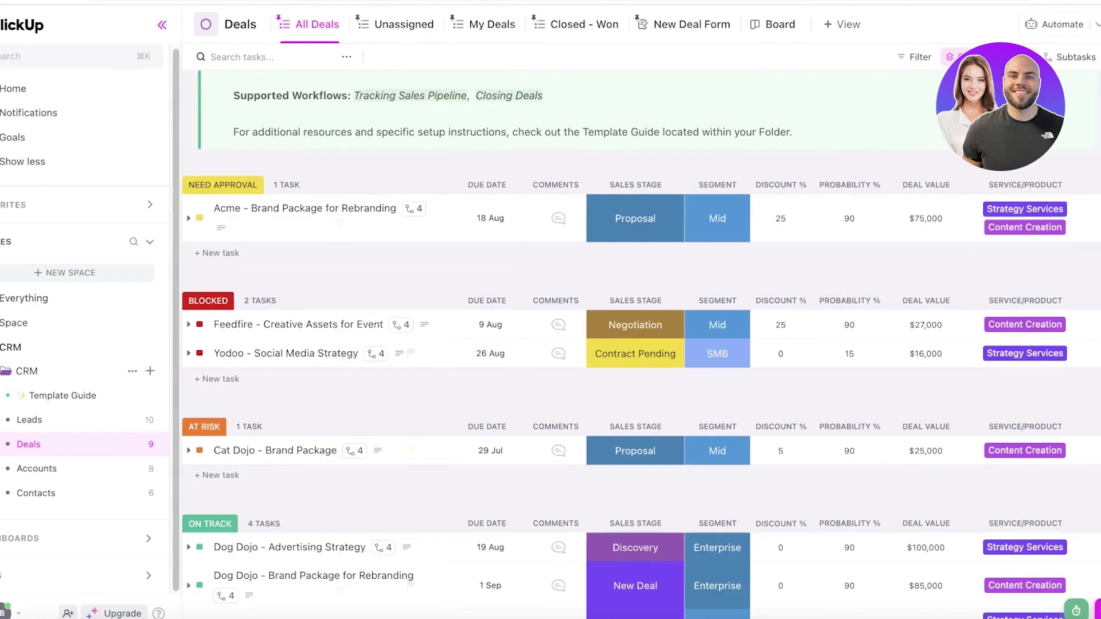
- Add a Money column named PROTENTIAL REVENUE in USD to the Deals table
{"action": "left_click", "coordinate": [1049, 186]}
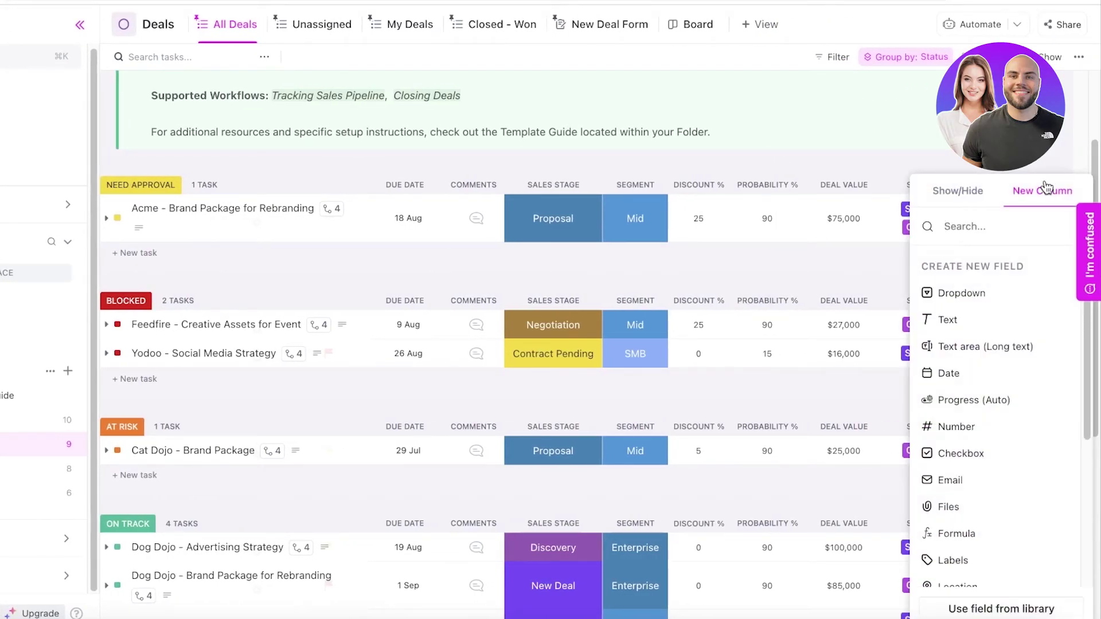
{"action": "left_click", "coordinate": [1004, 609]}
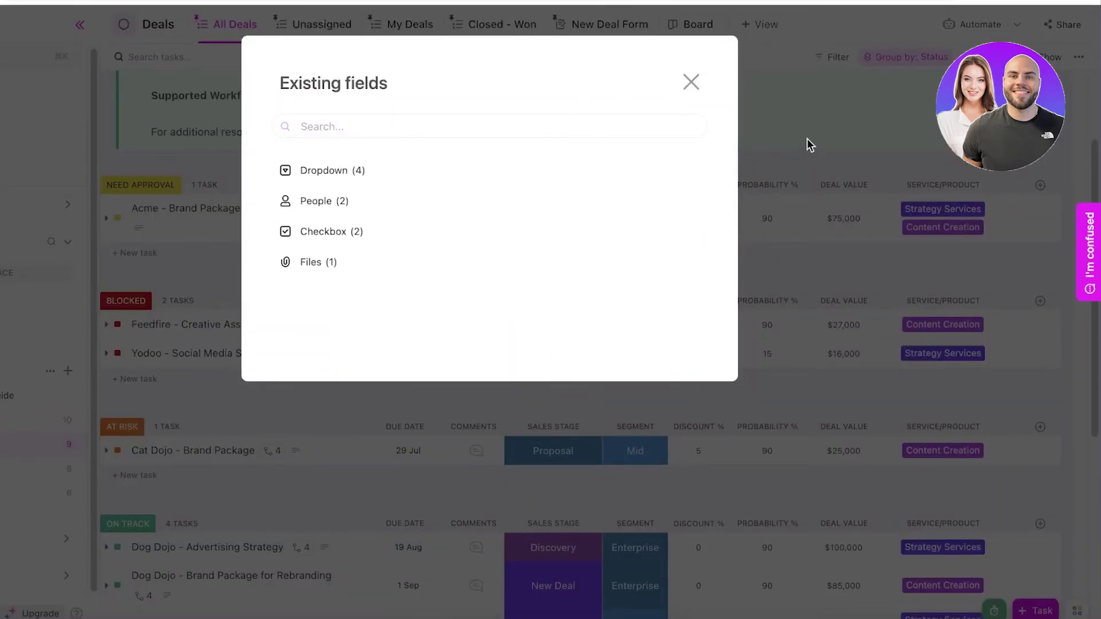
{"action": "left_click", "coordinate": [691, 84]}
{"action": "left_click", "coordinate": [1042, 185]}
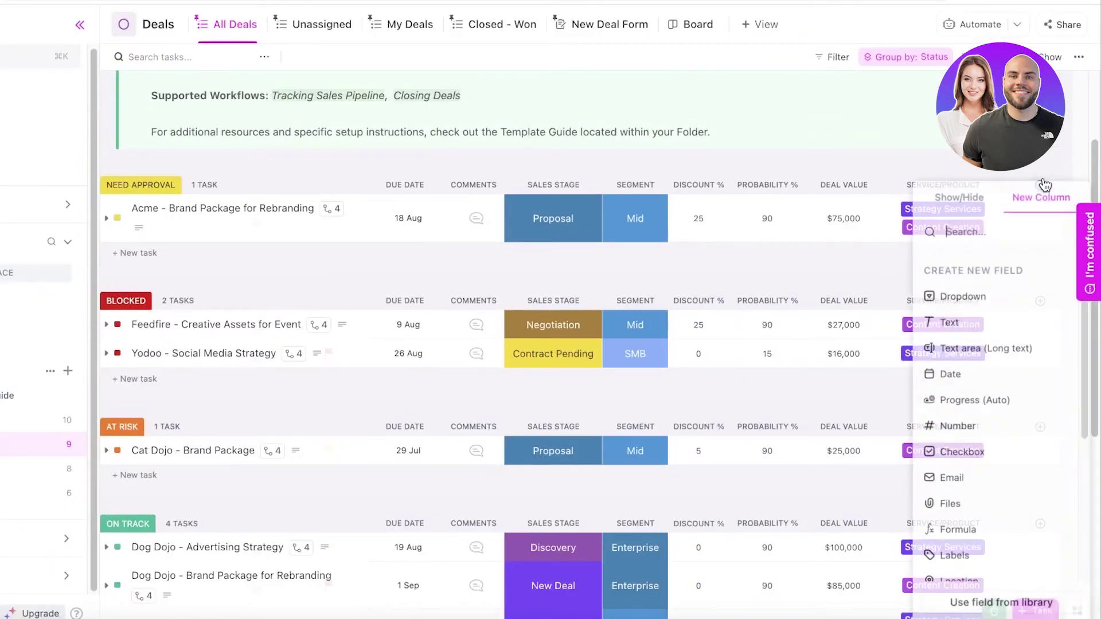
{"action": "left_click", "coordinate": [948, 320]}
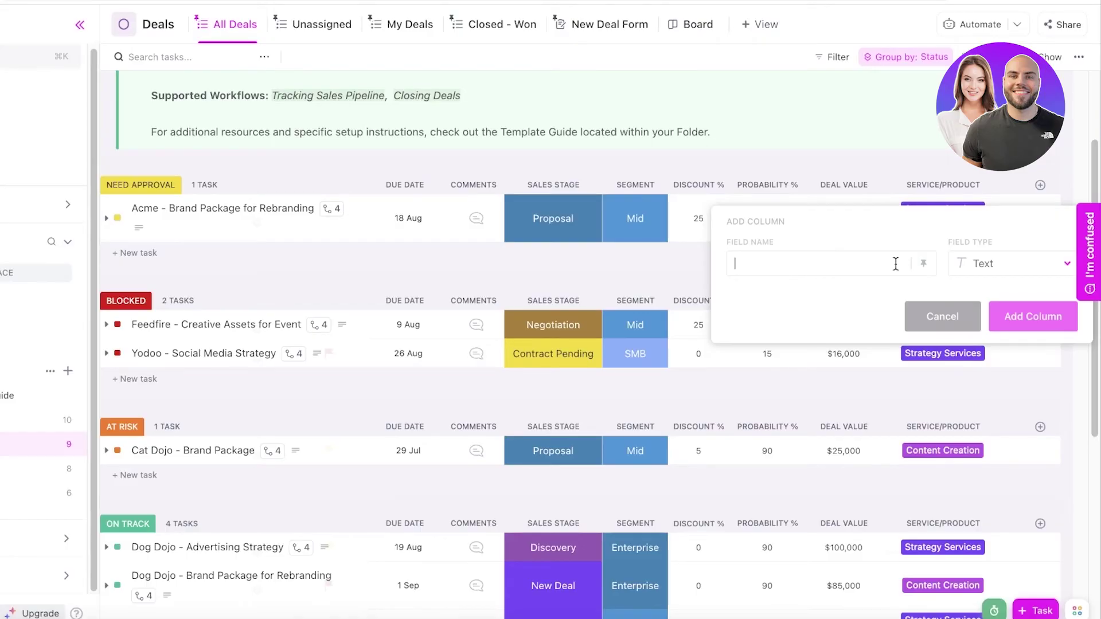
{"action": "type", "text": "PROTENTIAL REVENUE"}
{"action": "left_click", "coordinate": [1000, 265]}
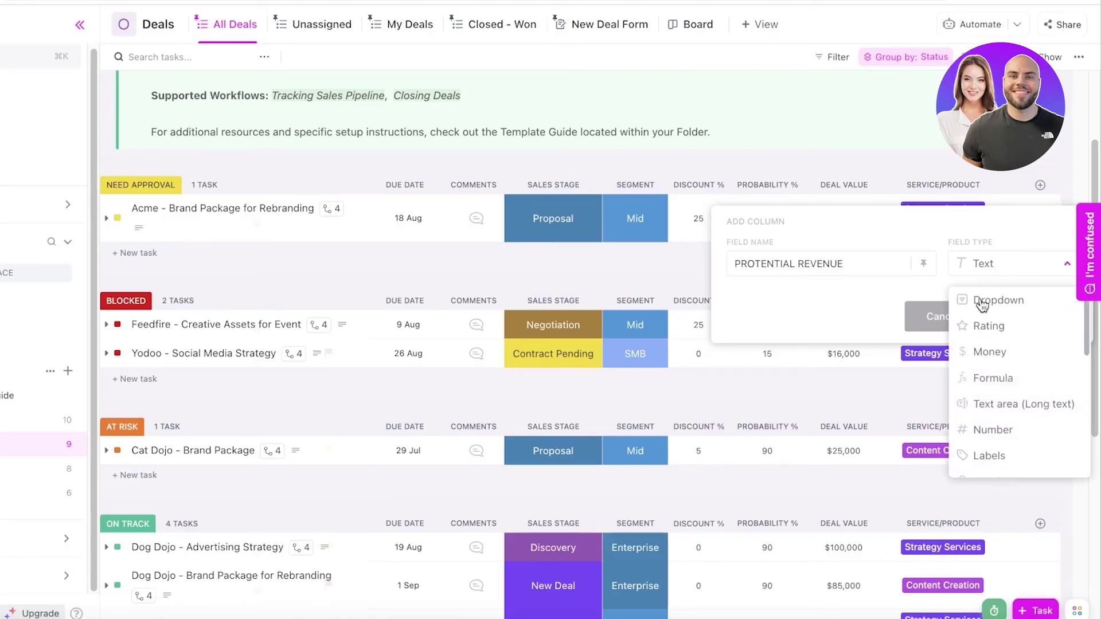
{"action": "left_click", "coordinate": [993, 352]}
{"action": "left_click", "coordinate": [932, 321]}
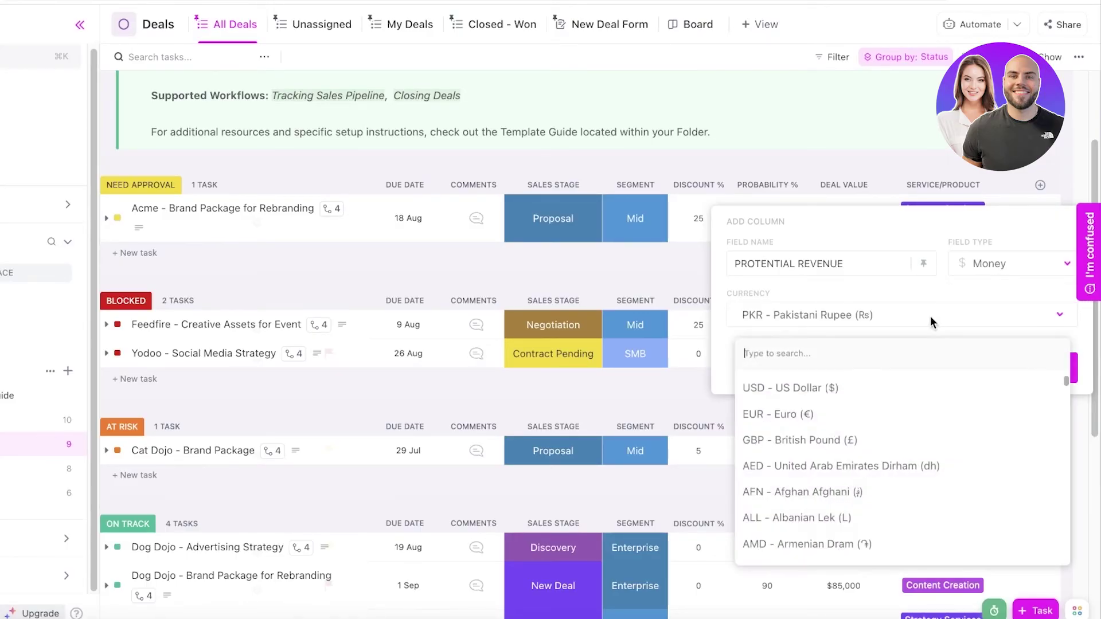
{"action": "left_click", "coordinate": [854, 389]}
{"action": "left_click", "coordinate": [1024, 367]}
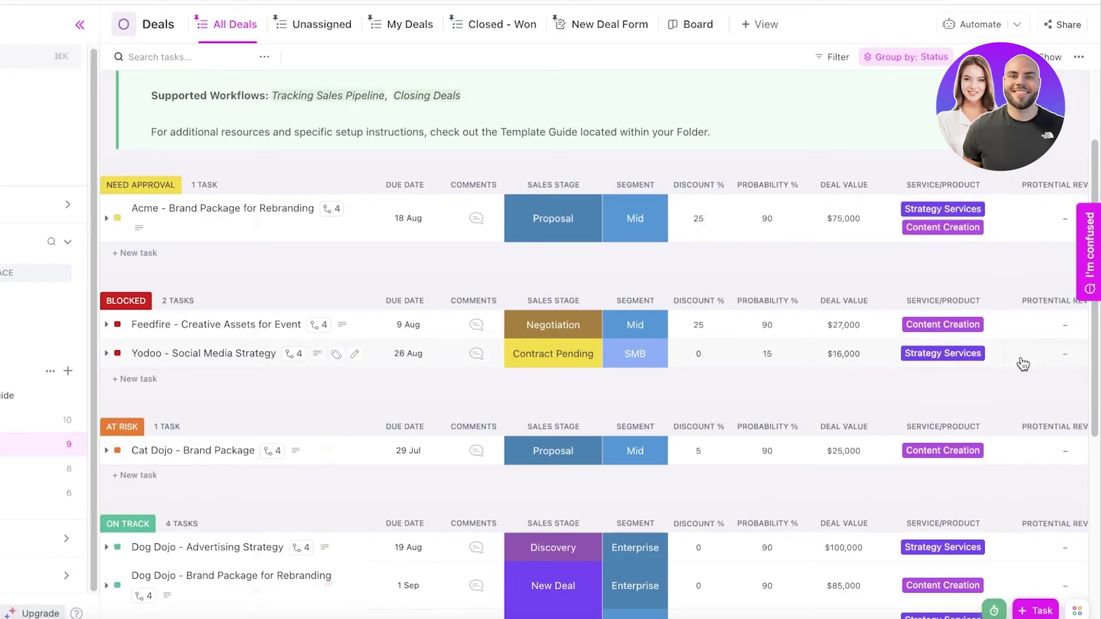
- Enter $55,555 as the Acme deal's Protential Revenue
{"action": "left_click", "coordinate": [1032, 218]}
{"action": "type", "text": "5"}
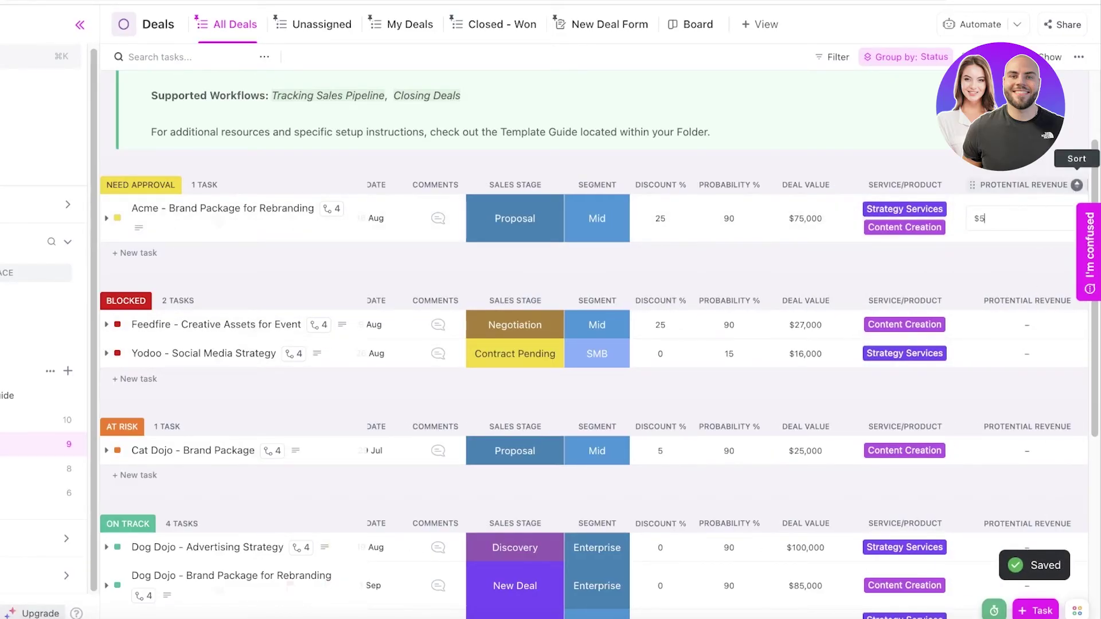
{"action": "type", "text": "5,555"}
{"action": "left_click", "coordinate": [1016, 325]}
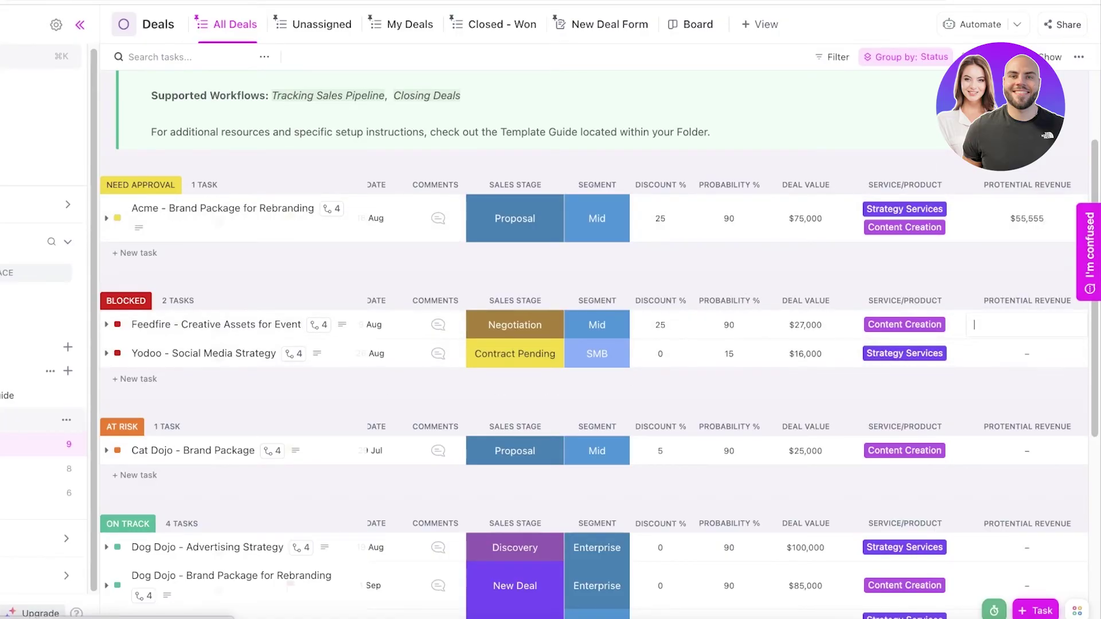
- Open the CRM Leads list and scroll through its groups from New Lead to Qualified
{"action": "left_click", "coordinate": [43, 424]}
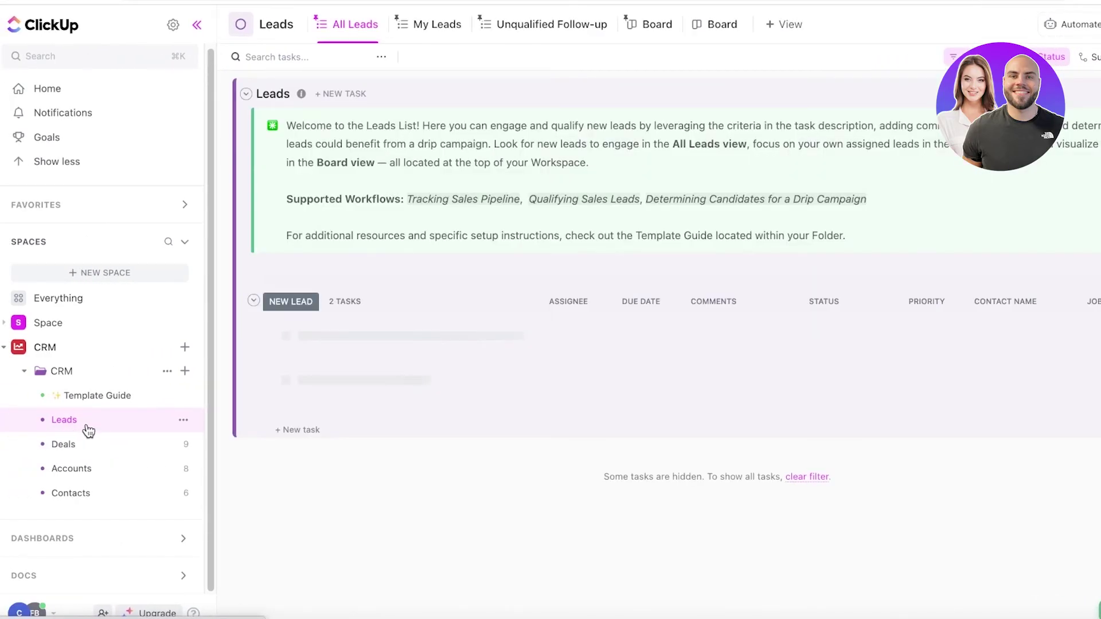
{"action": "scroll", "coordinate": [736, 270], "scroll_direction": "down", "scroll_amount": 3}
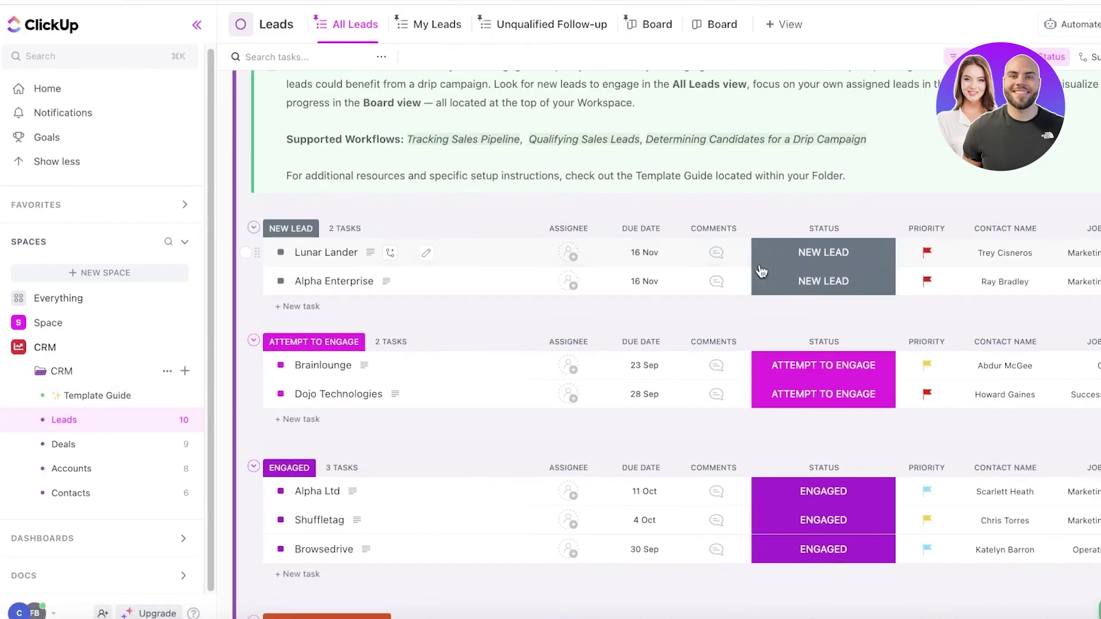
{"action": "scroll", "coordinate": [736, 269], "scroll_direction": "up", "scroll_amount": 1}
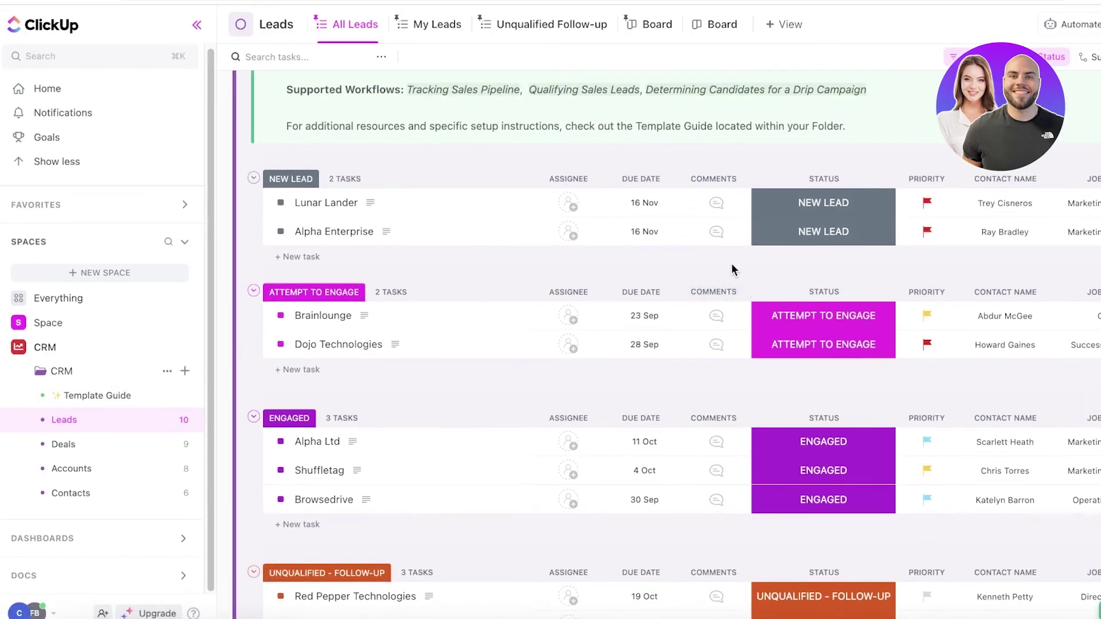
{"action": "scroll", "coordinate": [731, 270], "scroll_direction": "down", "scroll_amount": 1}
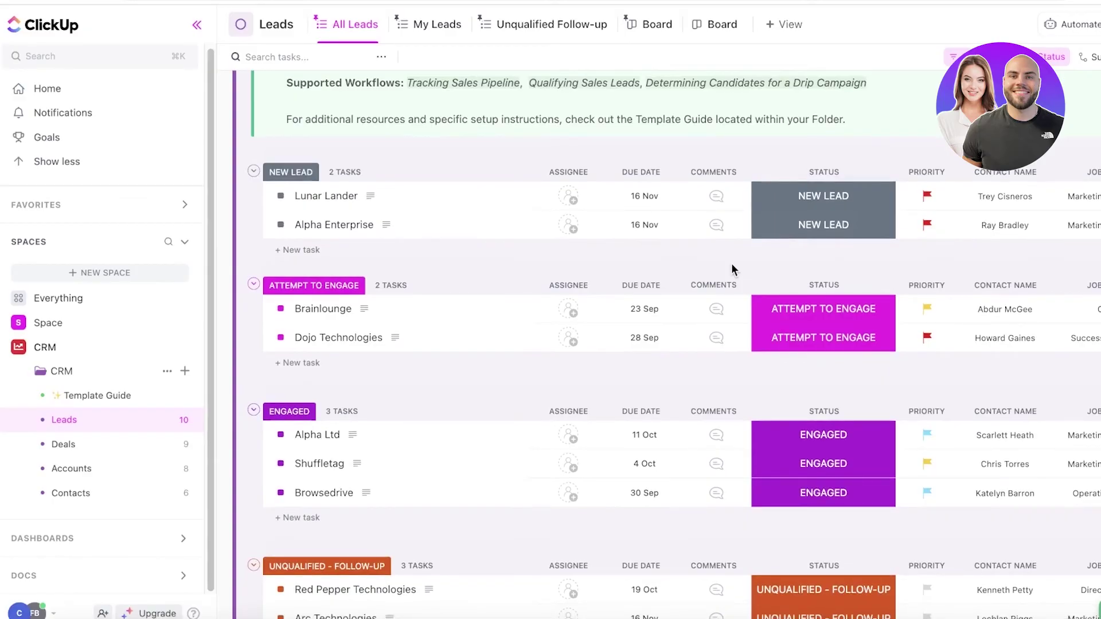
{"action": "scroll", "coordinate": [659, 241], "scroll_direction": "down", "scroll_amount": 3}
{"action": "scroll", "coordinate": [356, 283], "scroll_direction": "up", "scroll_amount": 6}
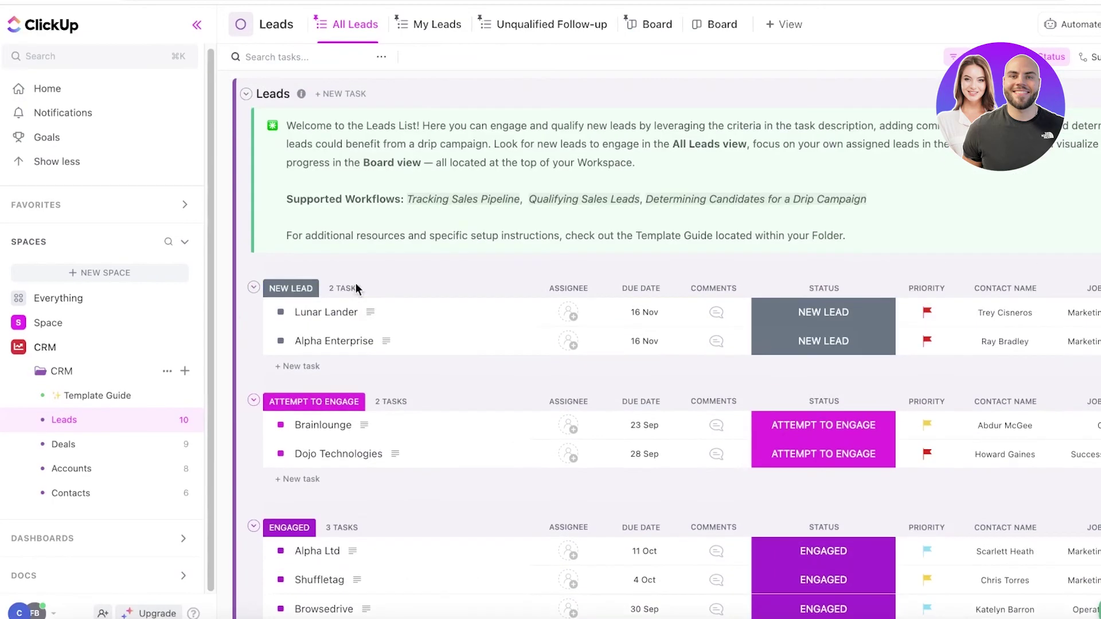
{"action": "scroll", "coordinate": [367, 78], "scroll_direction": "down", "scroll_amount": 4}
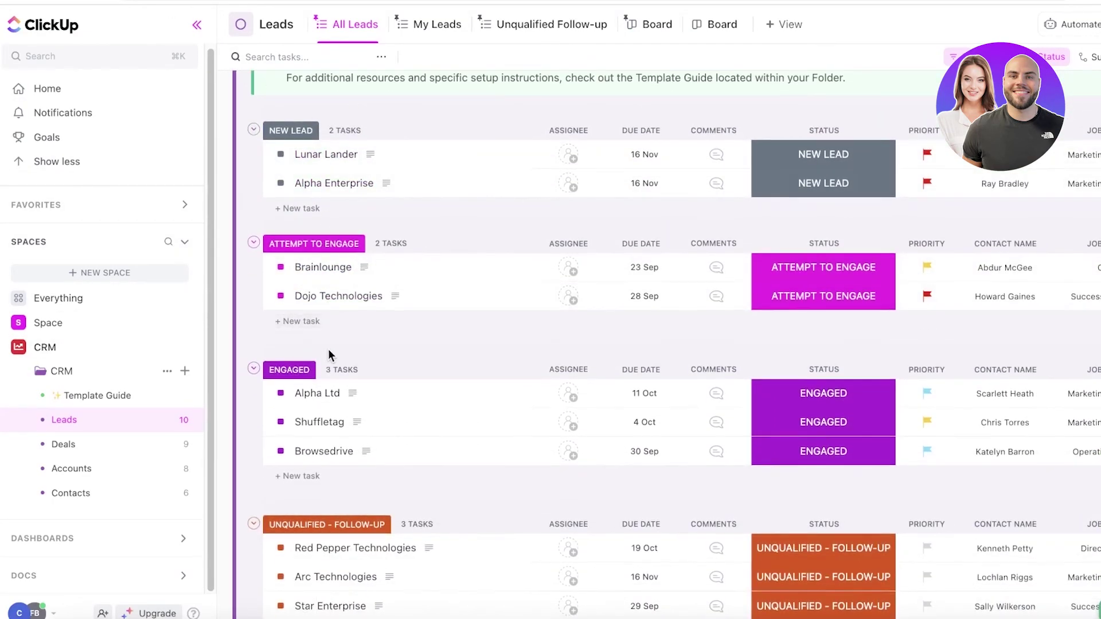
{"action": "scroll", "coordinate": [321, 321], "scroll_direction": "down", "scroll_amount": 5}
{"action": "scroll", "coordinate": [310, 310], "scroll_direction": "up", "scroll_amount": 4}
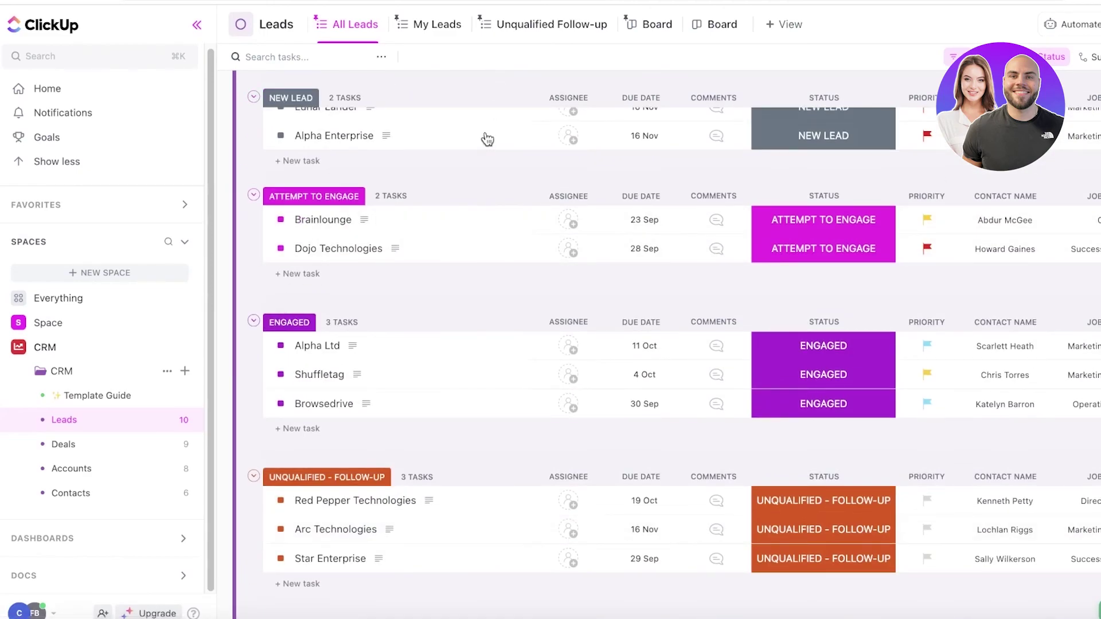
{"action": "scroll", "coordinate": [358, 207], "scroll_direction": "up", "scroll_amount": 1}
{"action": "scroll", "coordinate": [331, 186], "scroll_direction": "down", "scroll_amount": 1}
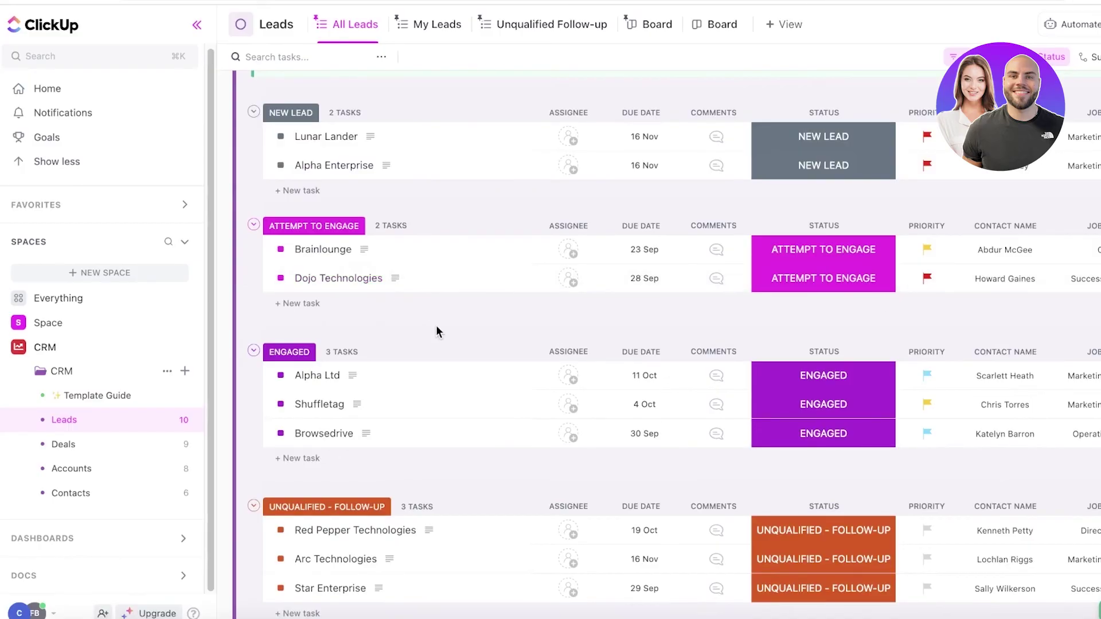
{"action": "scroll", "coordinate": [436, 329], "scroll_direction": "down", "scroll_amount": 5}
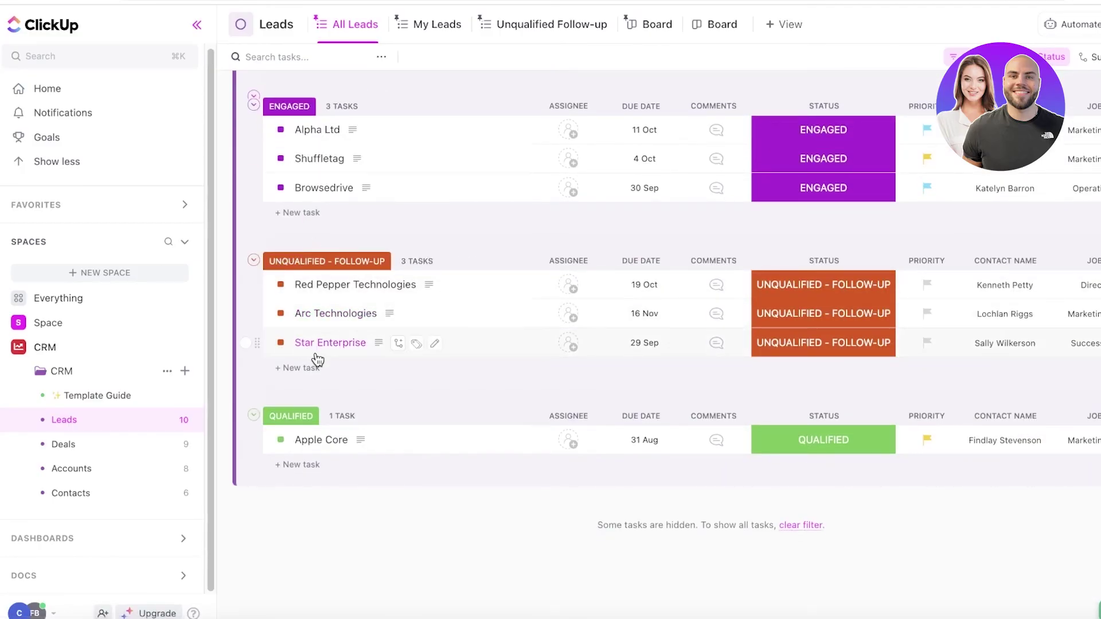
{"action": "scroll", "coordinate": [649, 327], "scroll_direction": "up", "scroll_amount": 6}
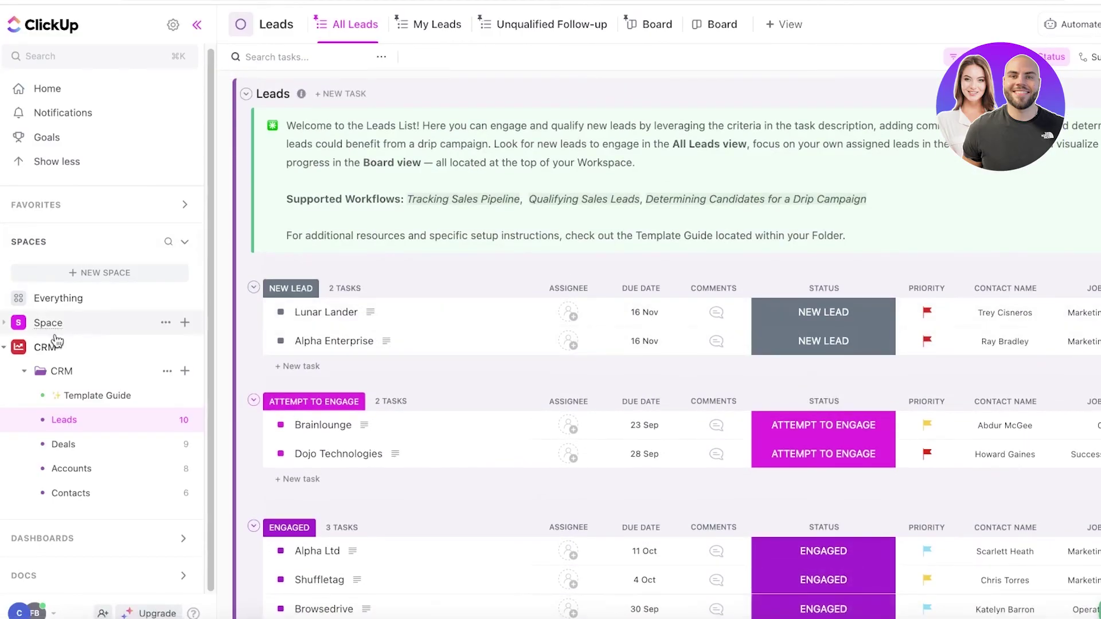
- Open the Acme - Brand Package for Rebranding deal, check its $55,555 revenue, and close it
{"action": "left_click", "coordinate": [64, 401]}
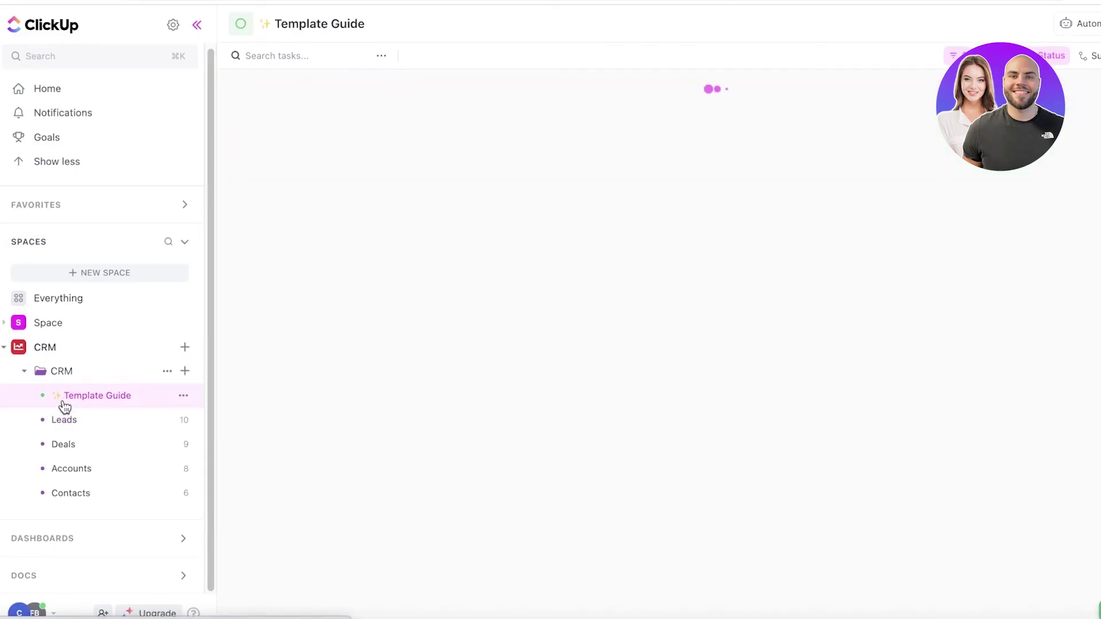
{"action": "left_click", "coordinate": [68, 443]}
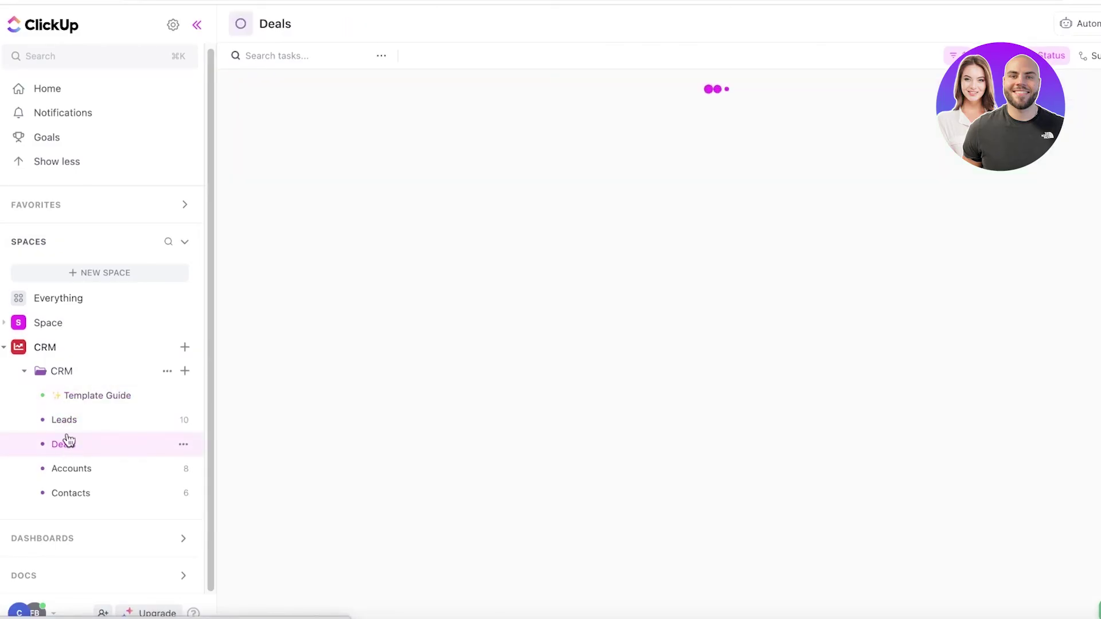
{"action": "left_click", "coordinate": [112, 426]}
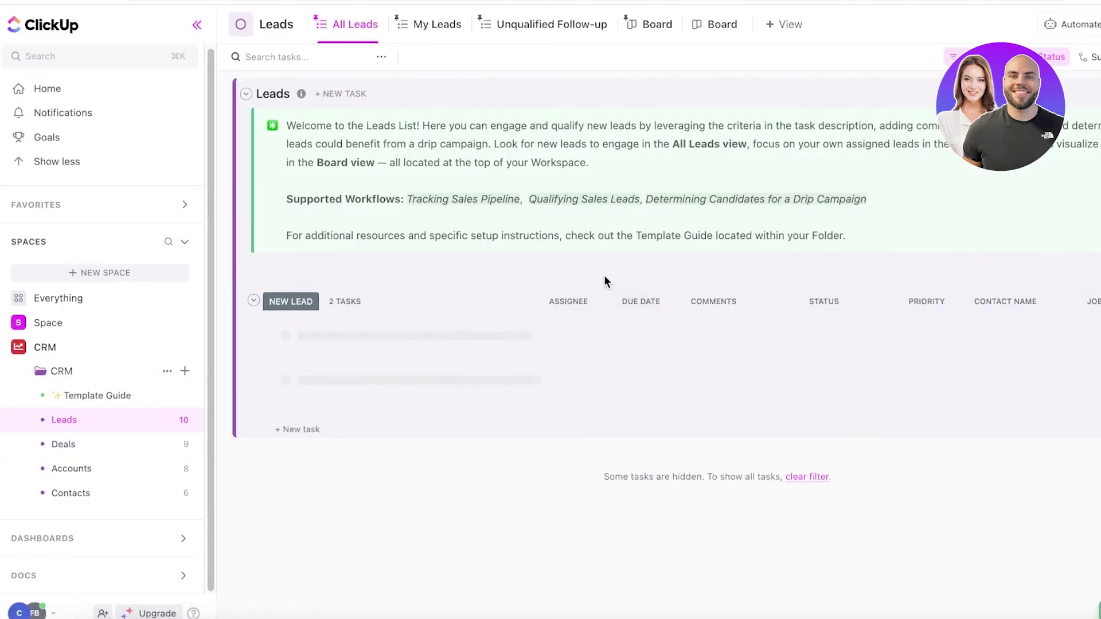
{"action": "left_click", "coordinate": [66, 445]}
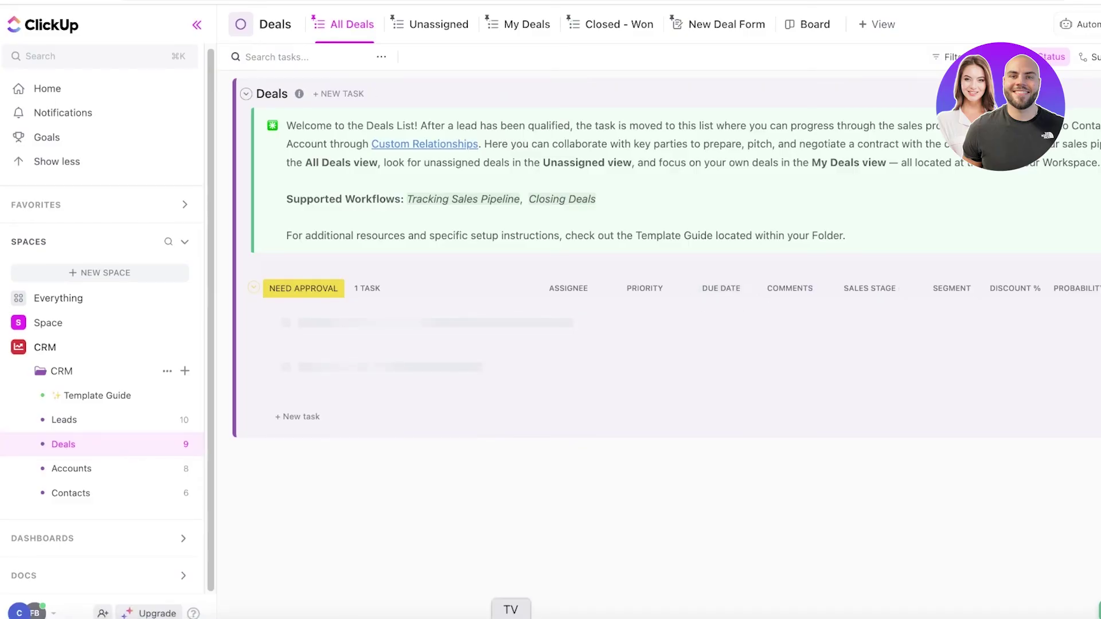
{"action": "left_click", "coordinate": [419, 333]}
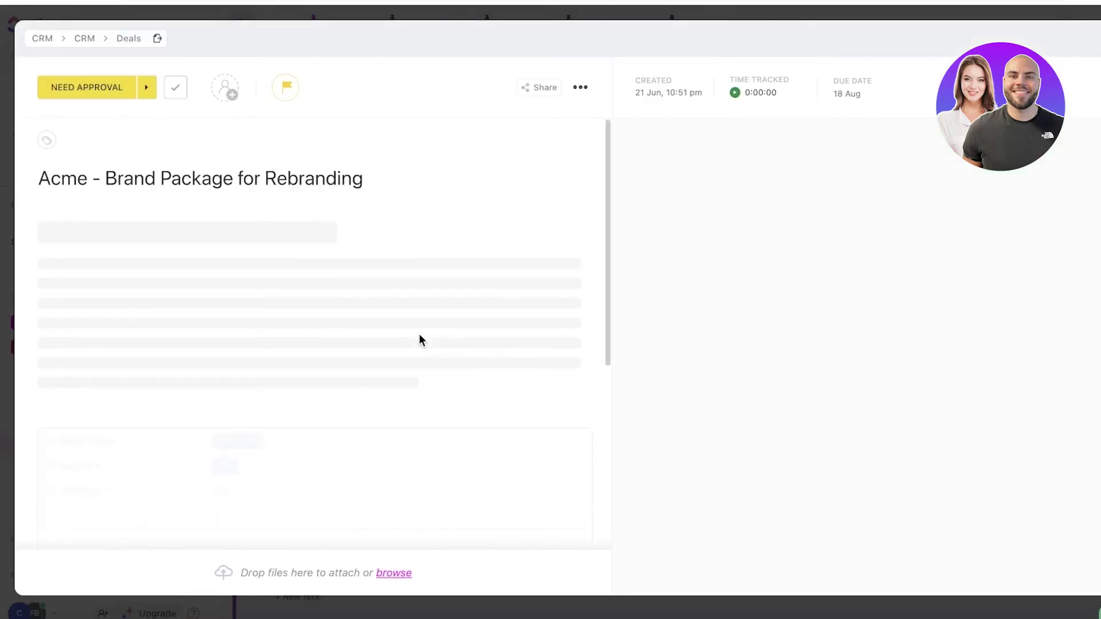
{"action": "scroll", "coordinate": [401, 425], "scroll_direction": "down", "scroll_amount": 10}
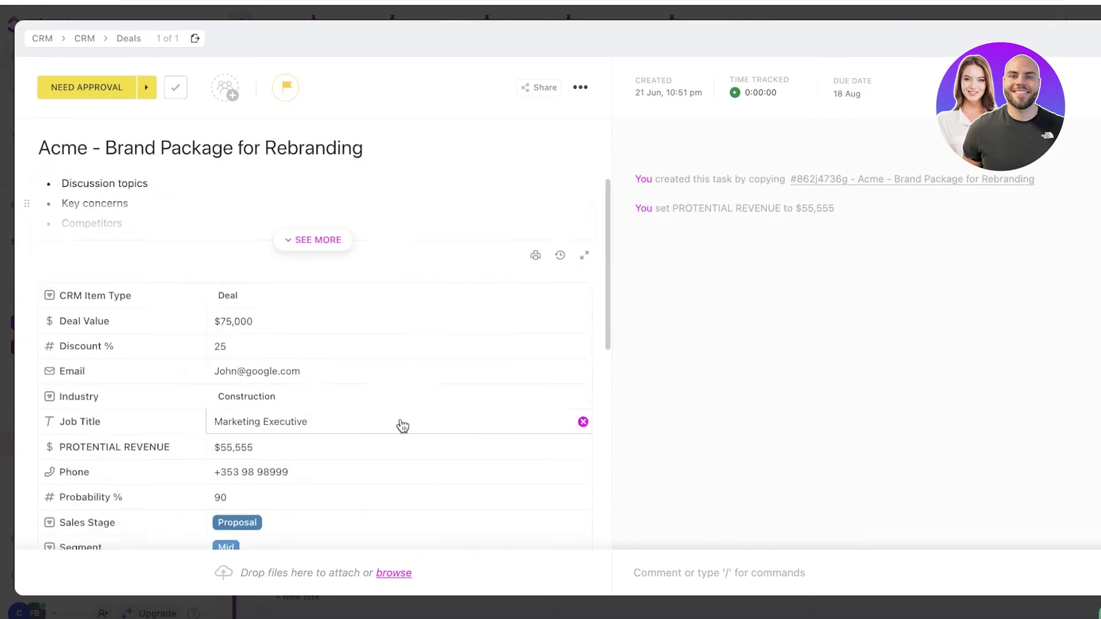
{"action": "left_click", "coordinate": [430, 602]}
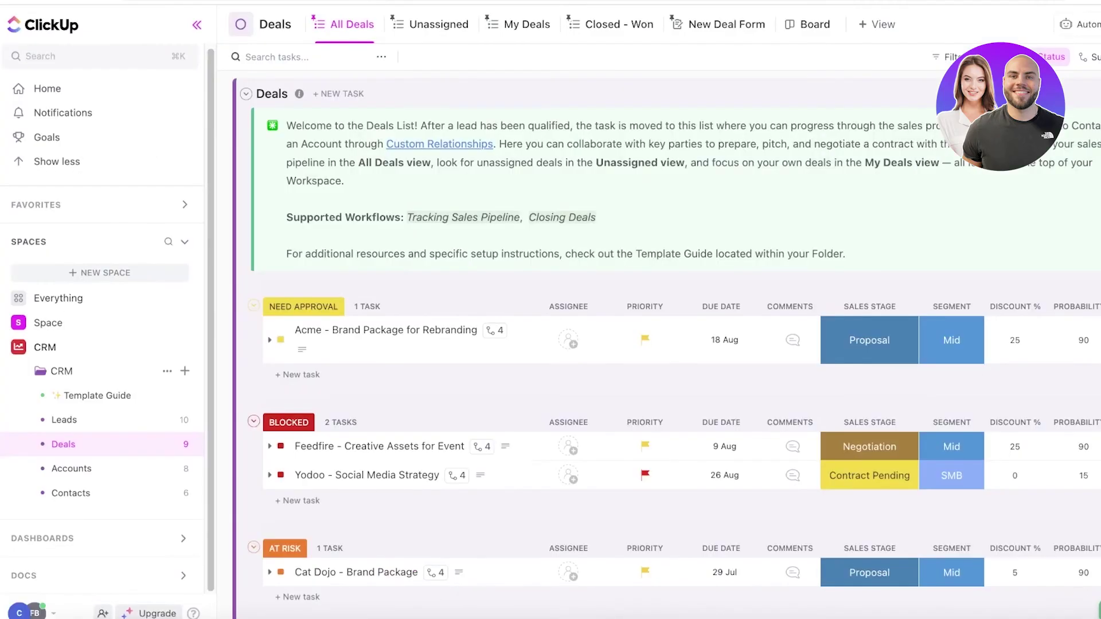
- Add a People column BRAND REPRESENTATIVE covering the whole workspace and guests, one person per deal
{"action": "scroll", "coordinate": [713, 608], "scroll_direction": "right", "scroll_amount": 10}
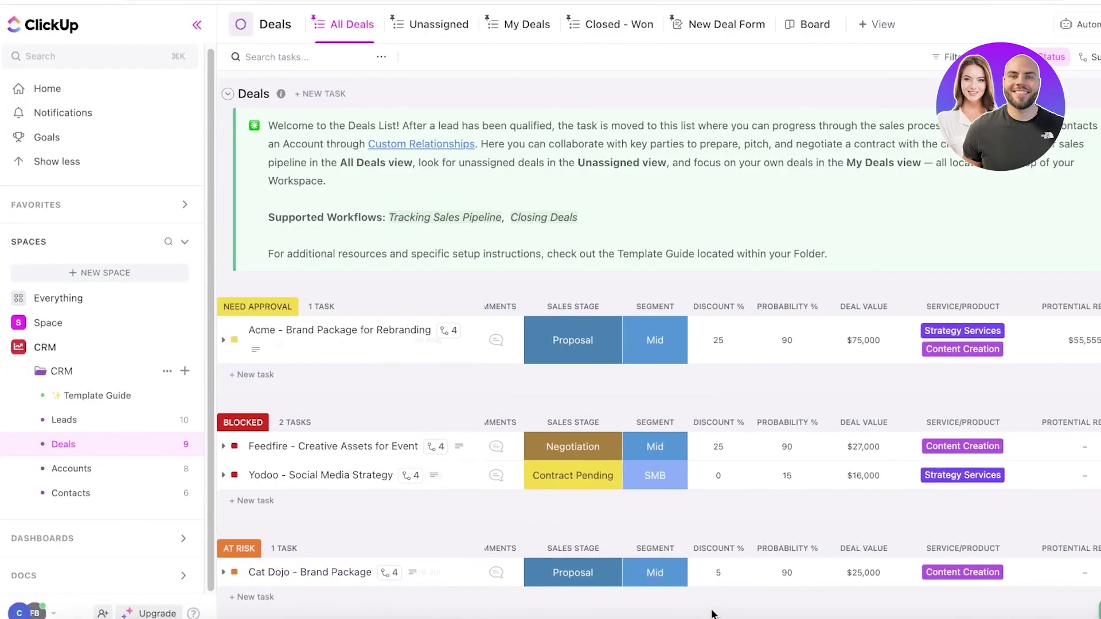
{"action": "left_click", "coordinate": [1089, 307]}
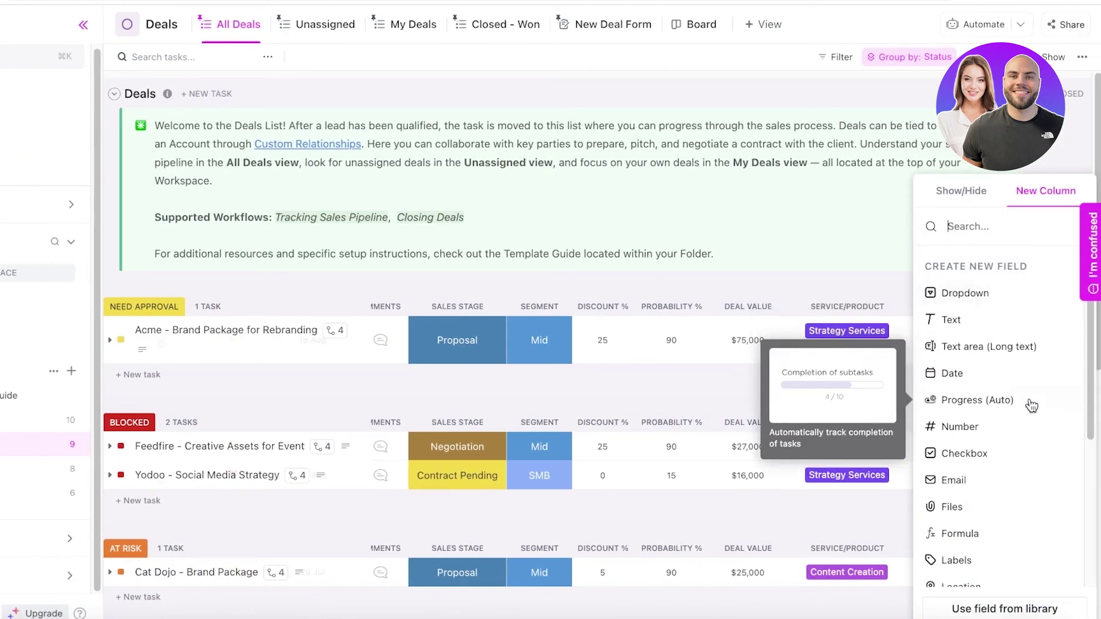
{"action": "scroll", "coordinate": [1032, 425], "scroll_direction": "down", "scroll_amount": 2}
{"action": "left_click", "coordinate": [975, 544]}
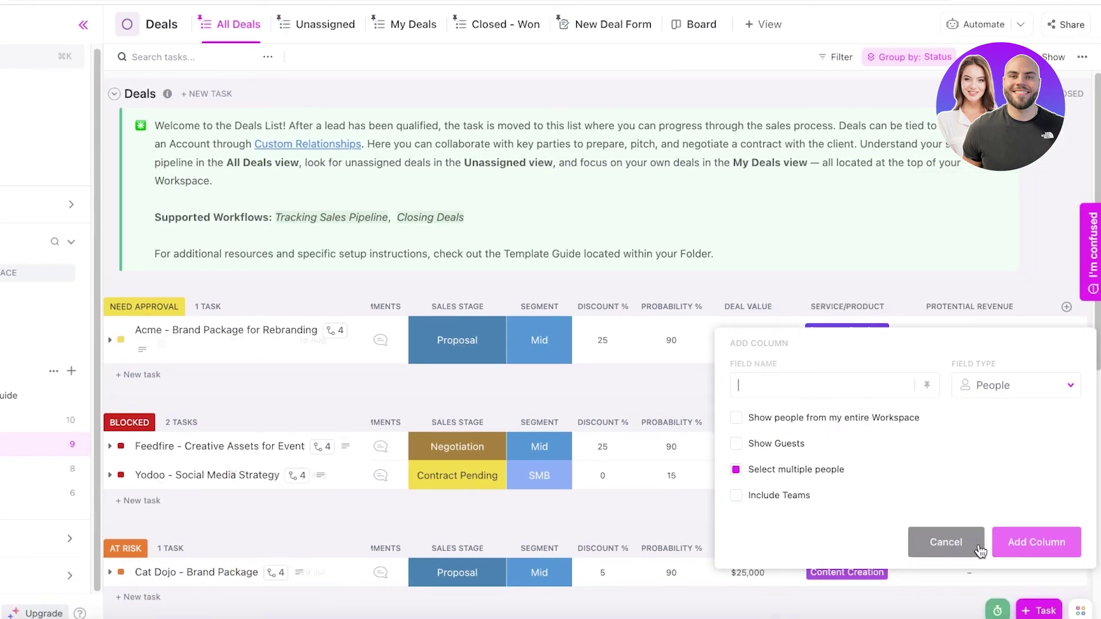
{"action": "left_click", "coordinate": [968, 392]}
{"action": "left_click", "coordinate": [830, 383]}
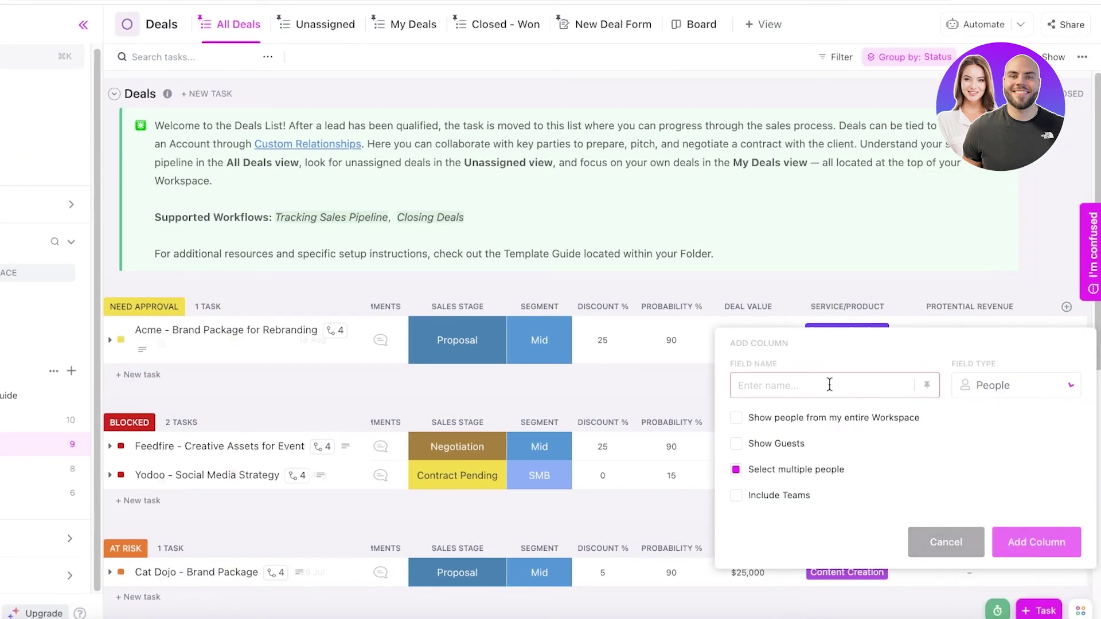
{"action": "type", "text": "BRAND "}
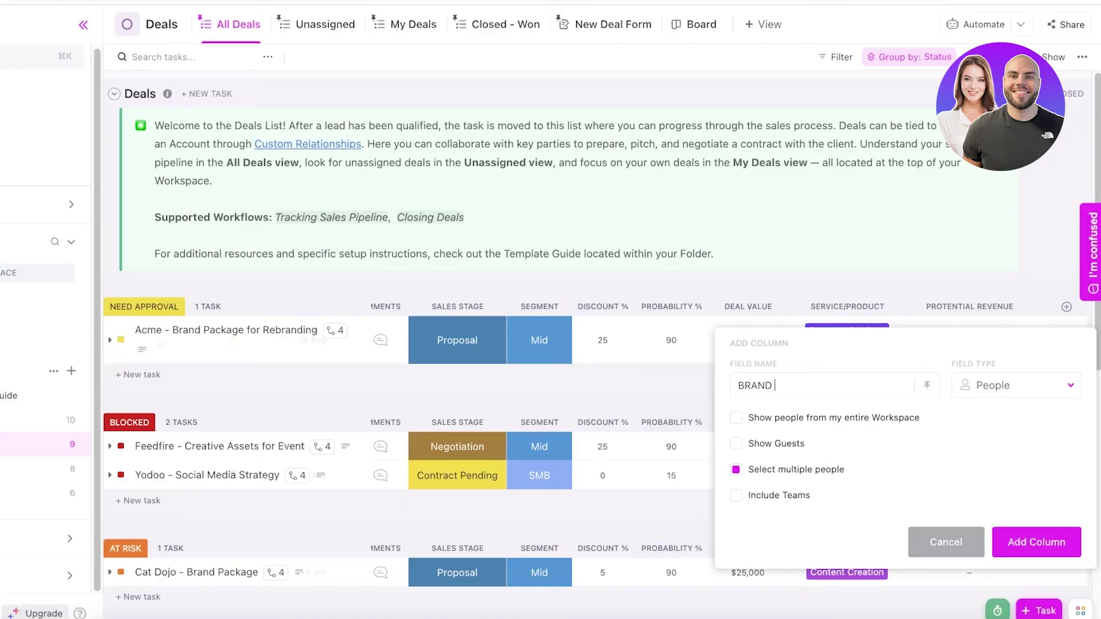
{"action": "type", "text": "AMPRESENTATIVE"}
{"action": "left_click", "coordinate": [780, 419]}
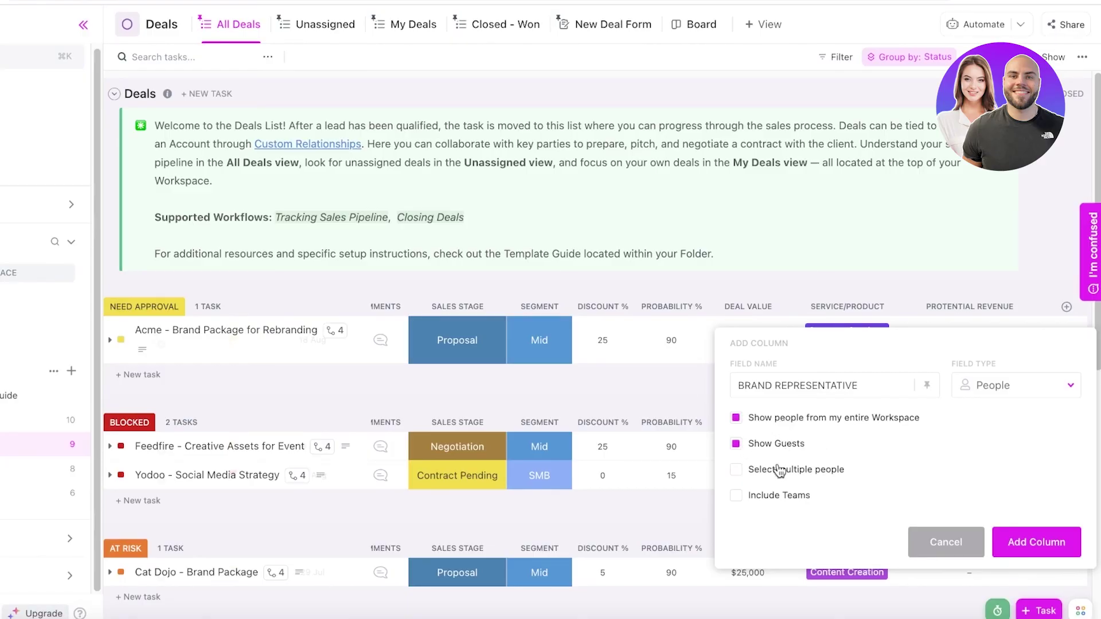
{"action": "left_click", "coordinate": [778, 469]}
{"action": "left_click", "coordinate": [783, 470]}
{"action": "left_click", "coordinate": [1055, 544]}
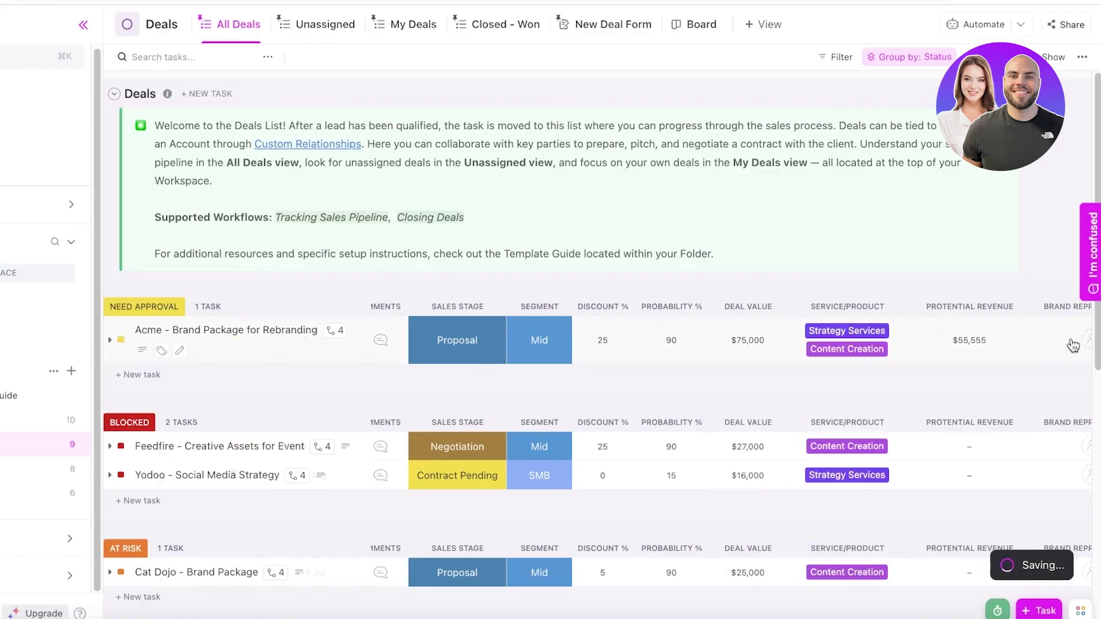
- Open the Acme deal's representative choices and close them without picking anyone
{"action": "left_click", "coordinate": [1084, 341]}
{"action": "left_click", "coordinate": [1003, 272]}
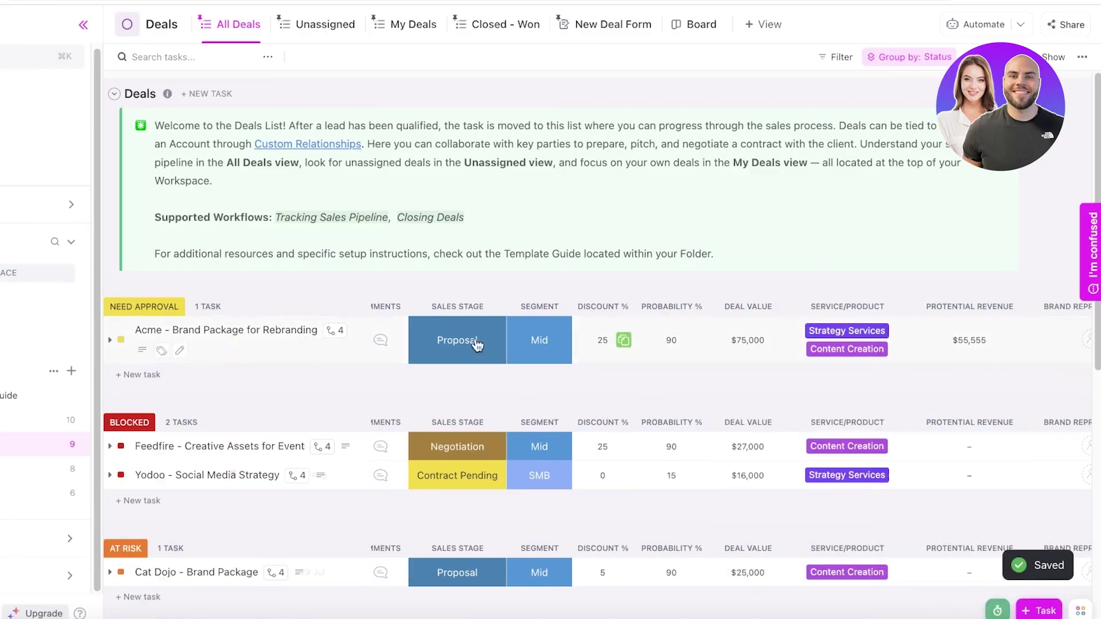
{"action": "scroll", "coordinate": [840, 359], "scroll_direction": "down", "scroll_amount": 1}
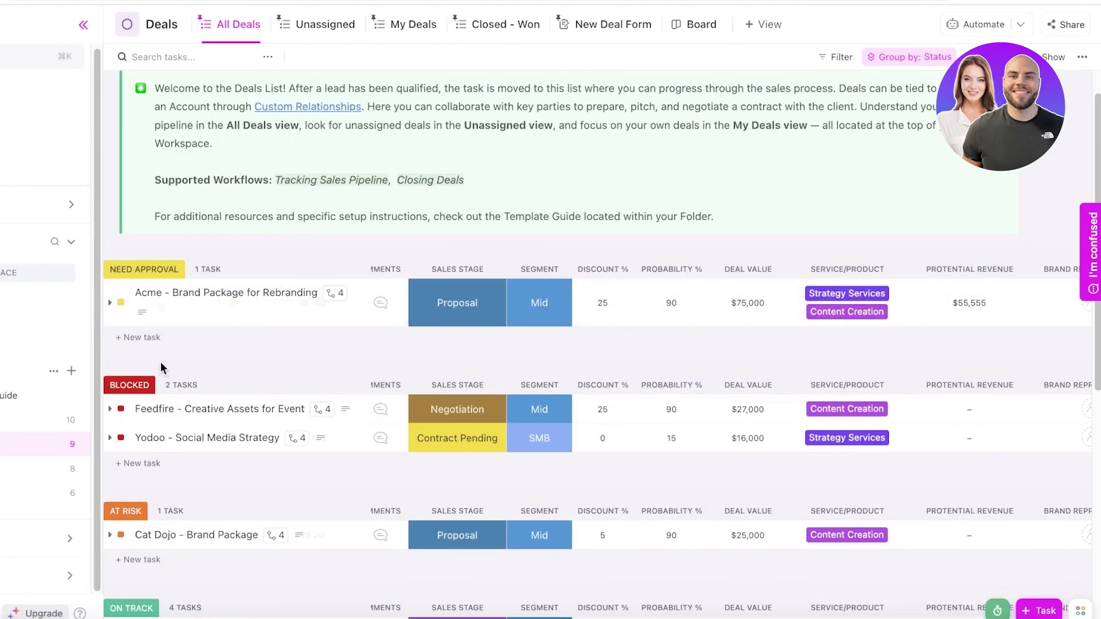